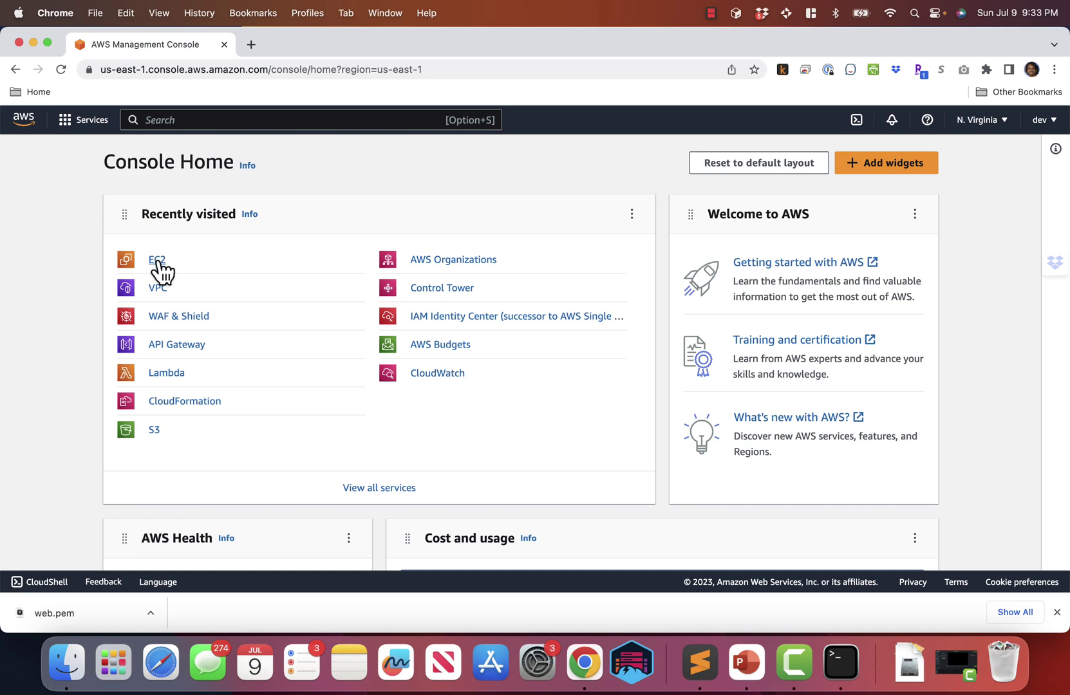
Step: Start launching a new EC2 instance from the running instances list and name it "web"
{"action": "left_click", "coordinate": [157, 261]}
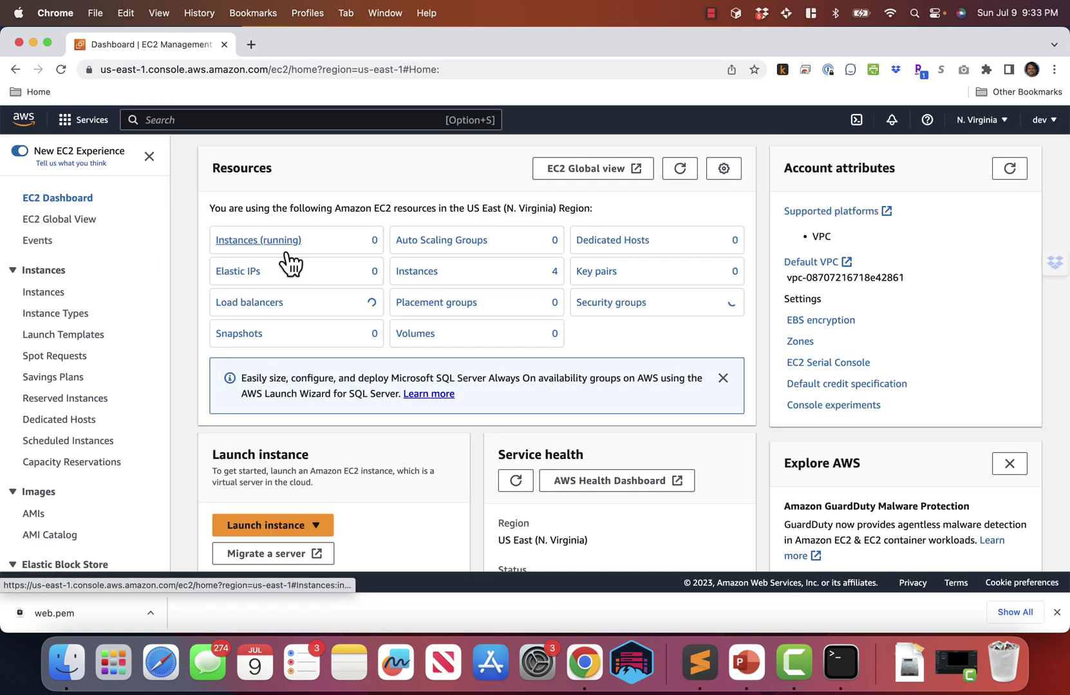
{"action": "left_click", "coordinate": [282, 245]}
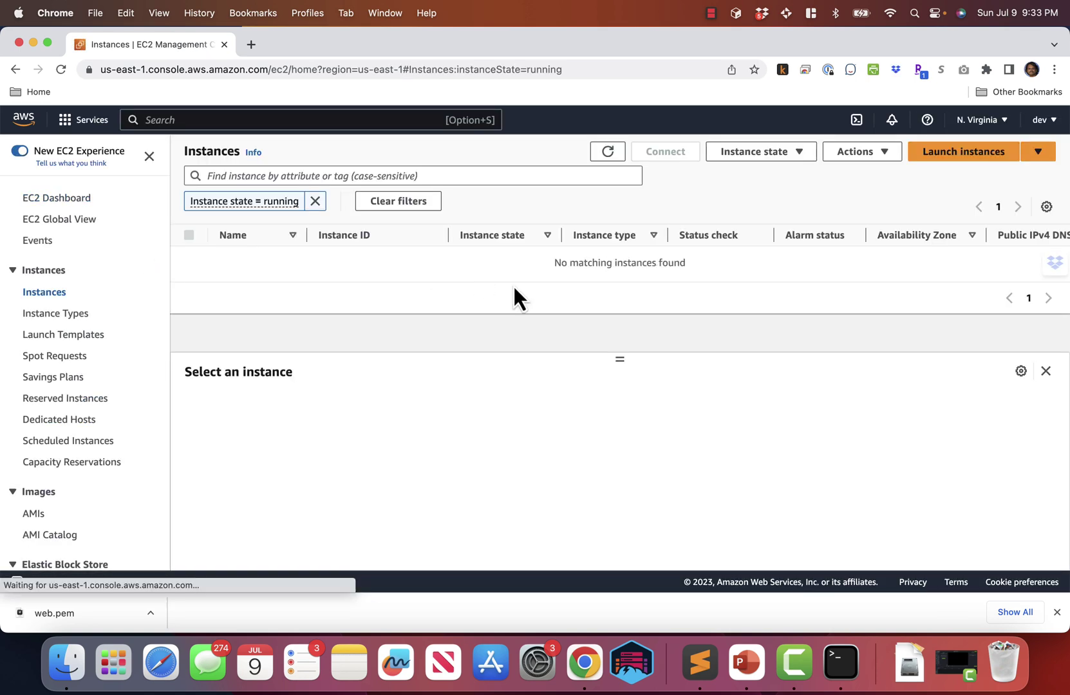
{"action": "left_click", "coordinate": [962, 155]}
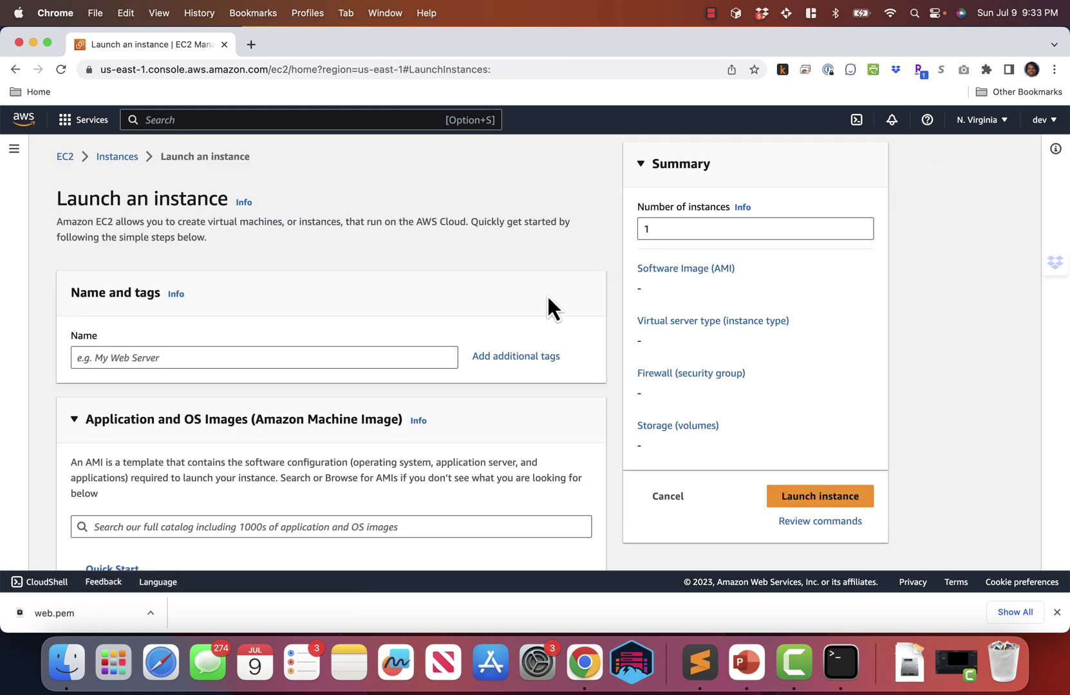
{"action": "left_click", "coordinate": [356, 358]}
{"action": "type", "text": "web"}
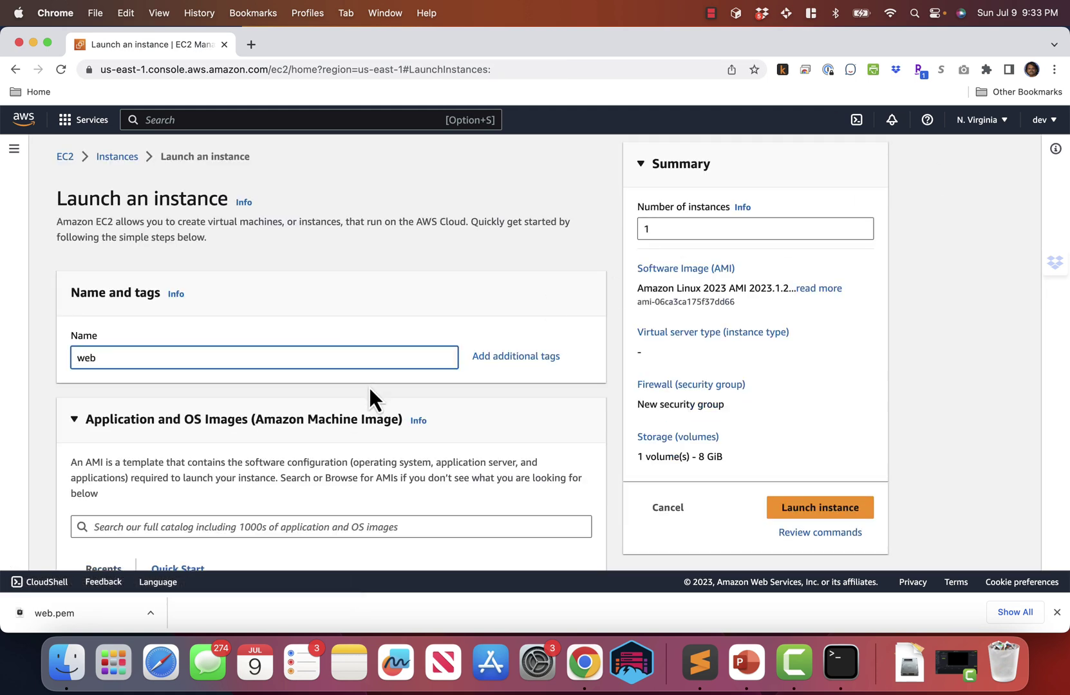
Step: Choose the 64-bit (x86) Amazon Linux 2 AMI (HVM) - Kernel 5.10, SSD Volume Type from the AMI catalog
{"action": "scroll", "coordinate": [370, 396], "scroll_direction": "down", "scroll_amount": 3}
{"action": "left_click", "coordinate": [533, 454]}
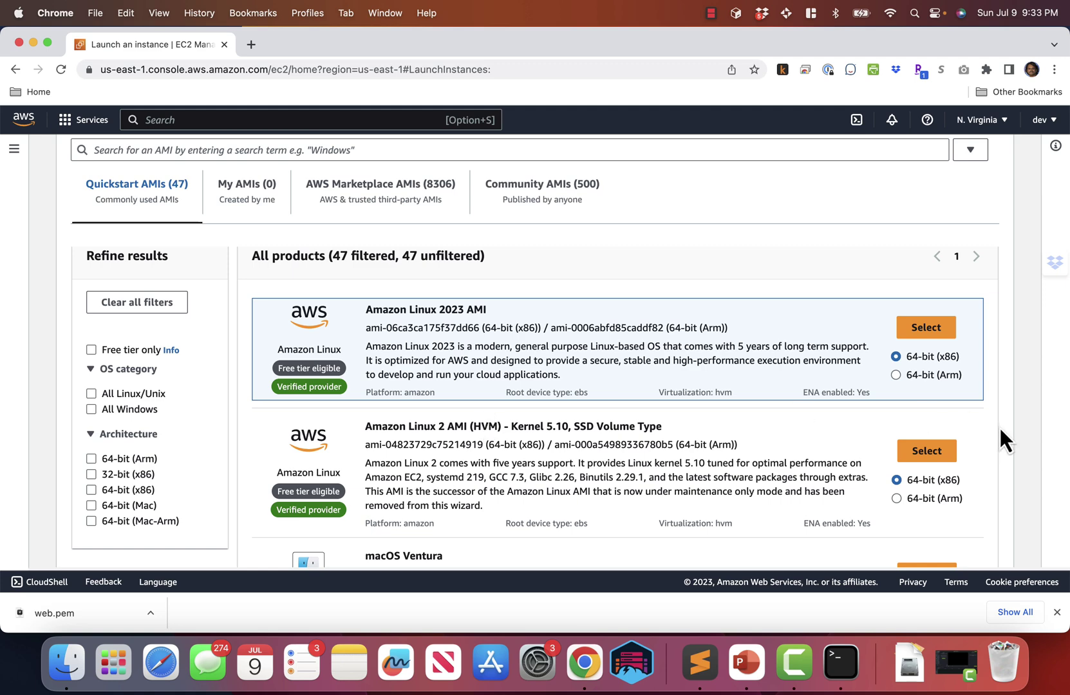
{"action": "left_click", "coordinate": [927, 452]}
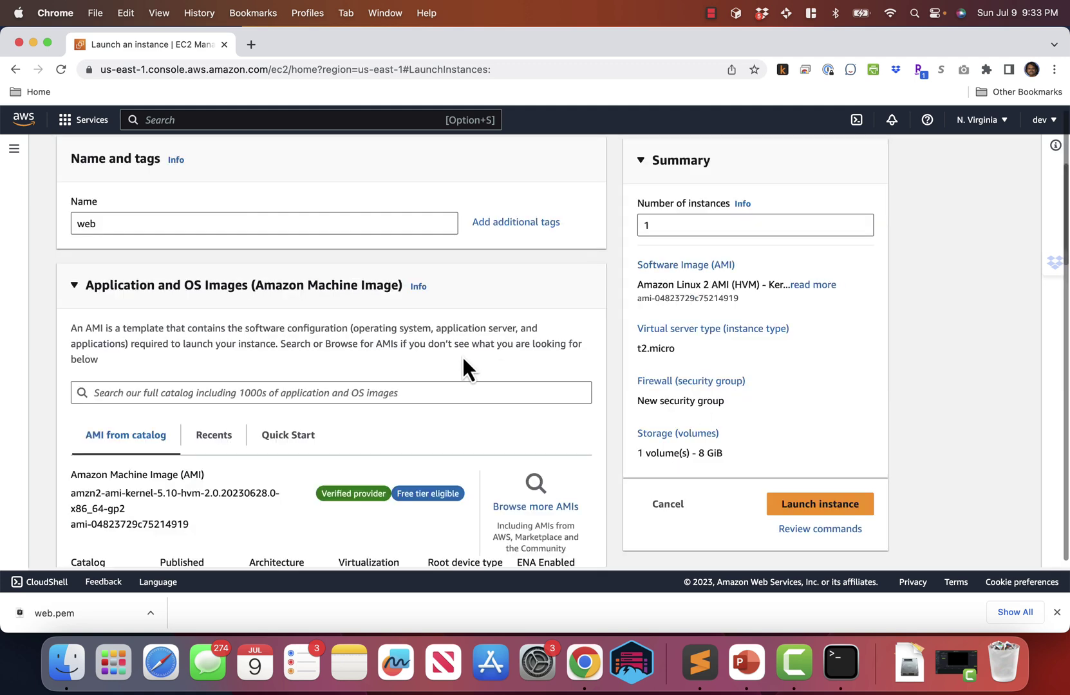
Step: Set the instance type to t2.small
{"action": "scroll", "coordinate": [461, 355], "scroll_direction": "down", "scroll_amount": 10}
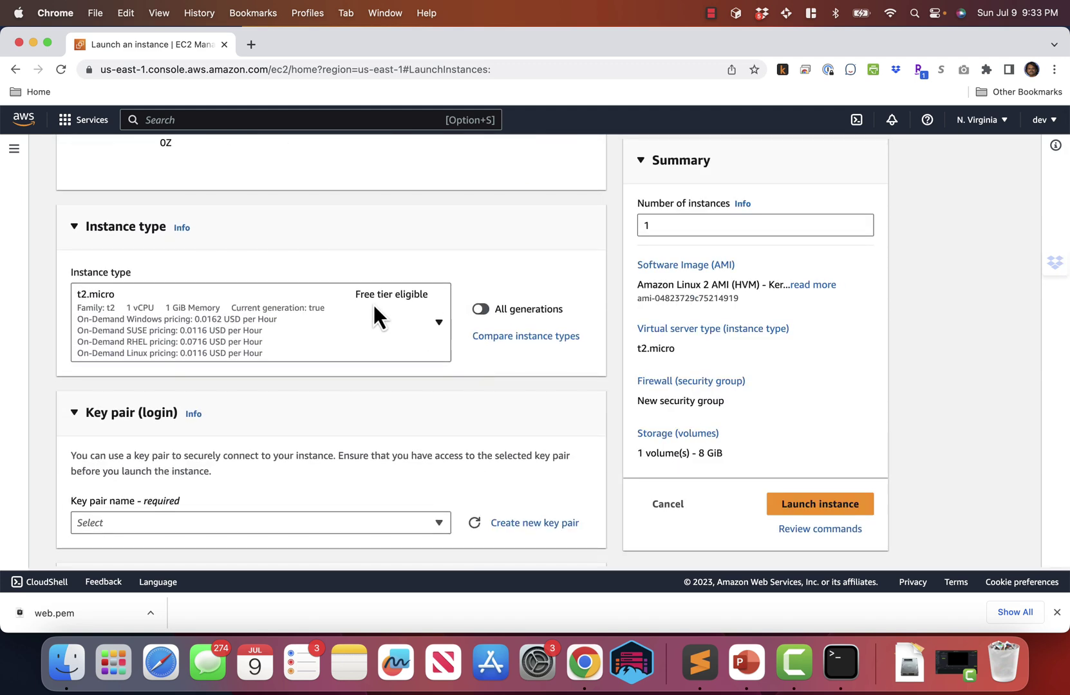
{"action": "left_click", "coordinate": [373, 304]}
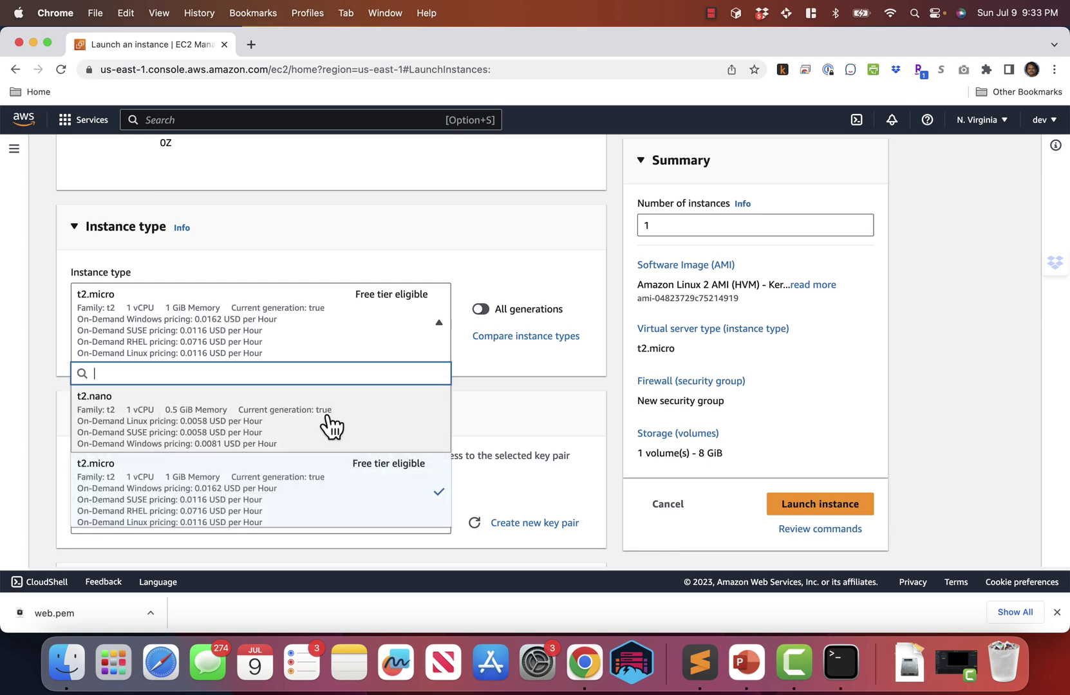
{"action": "scroll", "coordinate": [332, 427], "scroll_direction": "down", "scroll_amount": 1}
{"action": "scroll", "coordinate": [329, 426], "scroll_direction": "up", "scroll_amount": 2}
{"action": "scroll", "coordinate": [328, 426], "scroll_direction": "down", "scroll_amount": 2}
{"action": "scroll", "coordinate": [328, 426], "scroll_direction": "up", "scroll_amount": 2}
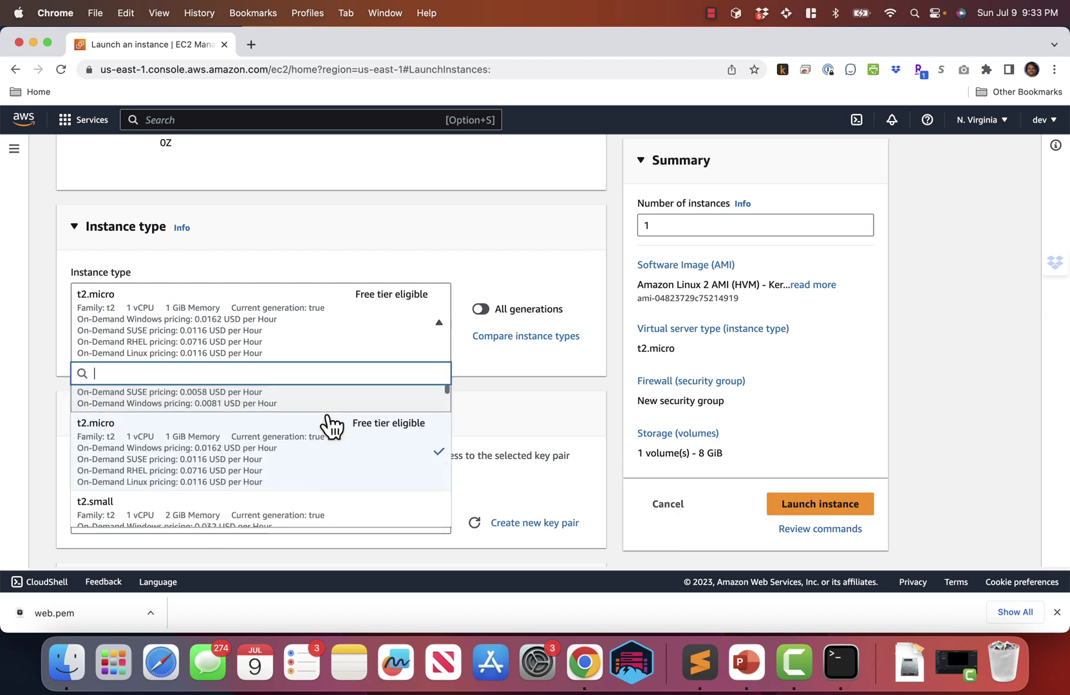
{"action": "scroll", "coordinate": [477, 446], "scroll_direction": "down", "scroll_amount": 3}
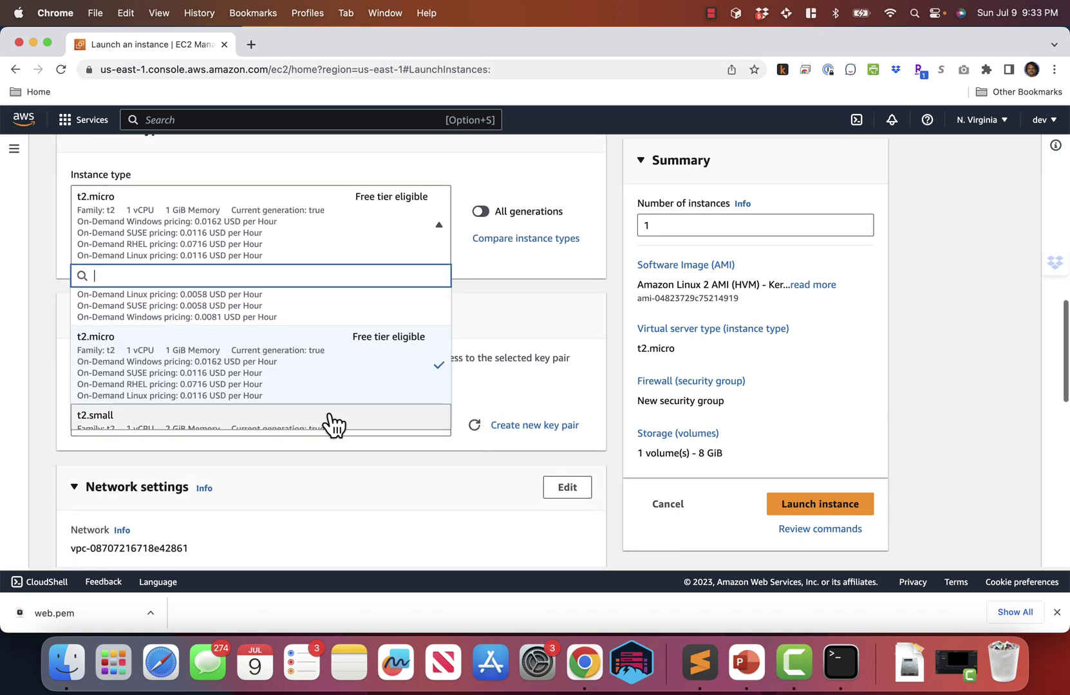
{"action": "left_click", "coordinate": [329, 421]}
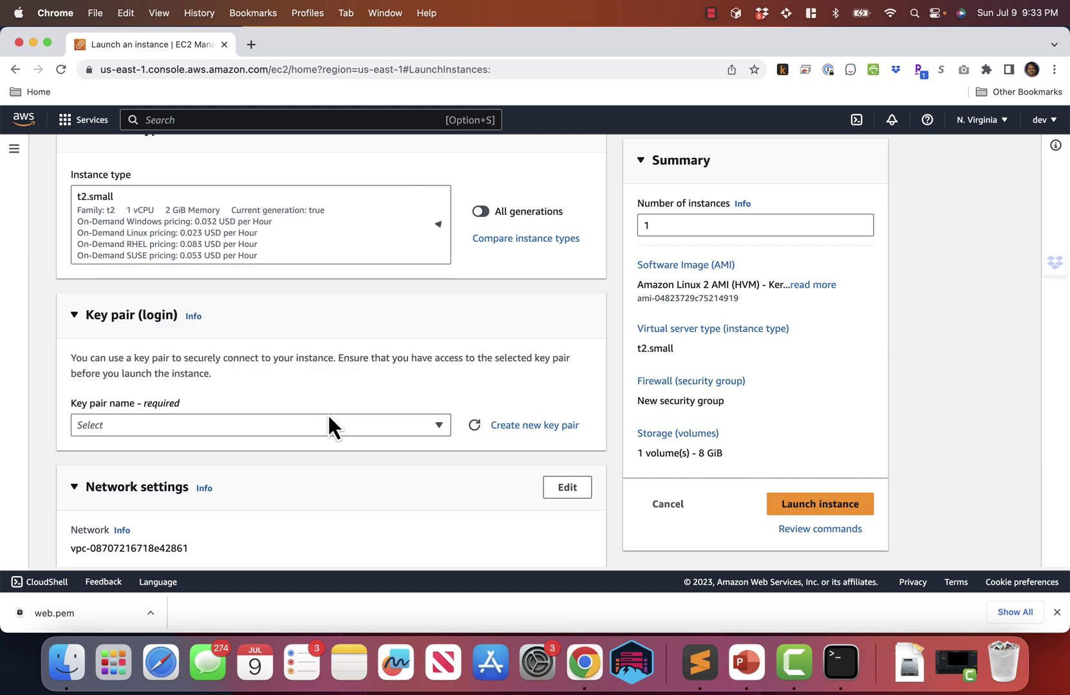
Step: Create an RSA key pair named "web" in .pem format and save its file as "web (1)" in the ec2 folder
{"action": "scroll", "coordinate": [270, 345], "scroll_direction": "down", "scroll_amount": 2}
{"action": "left_click", "coordinate": [278, 326]}
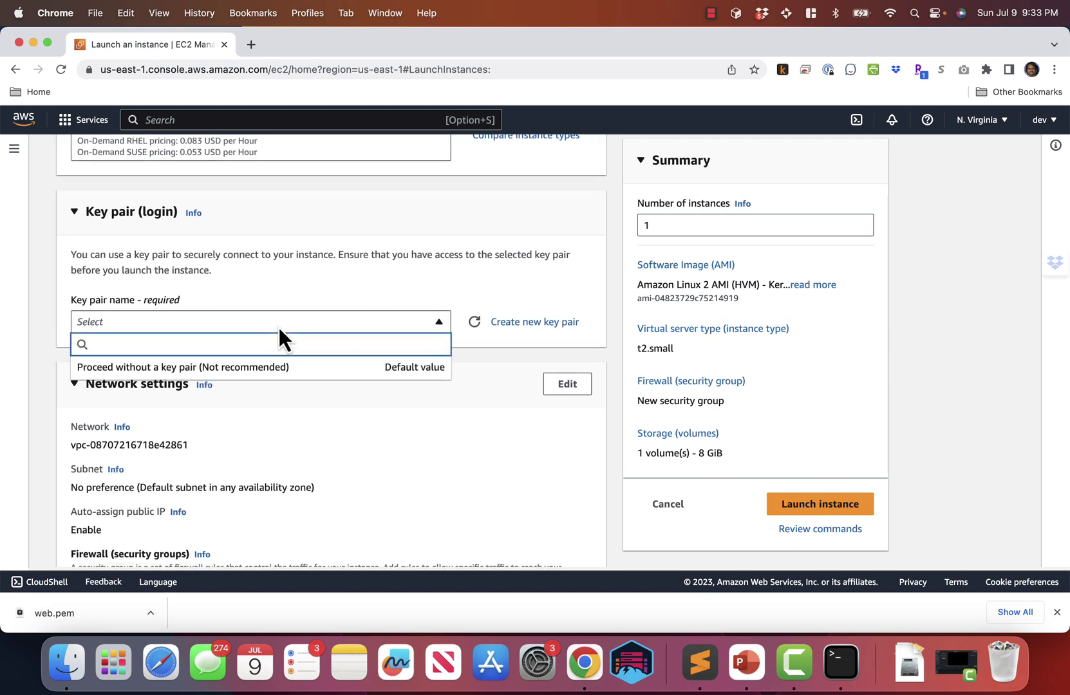
{"action": "left_click", "coordinate": [259, 289]}
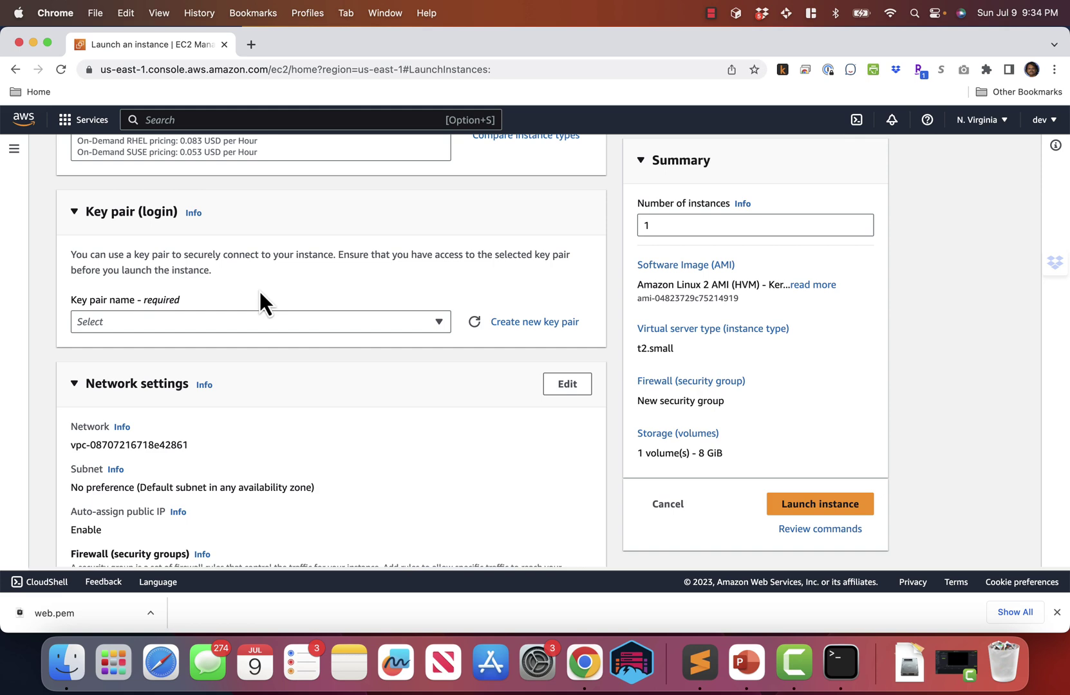
{"action": "left_click", "coordinate": [516, 325]}
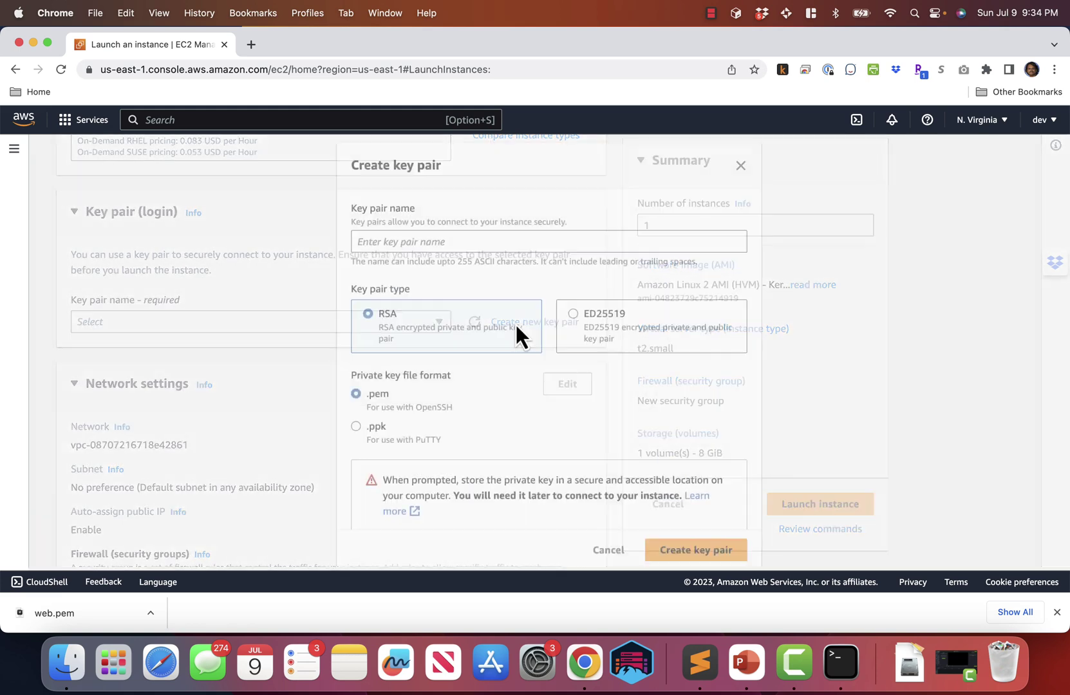
{"action": "left_click", "coordinate": [449, 240]}
{"action": "type", "text": "web"}
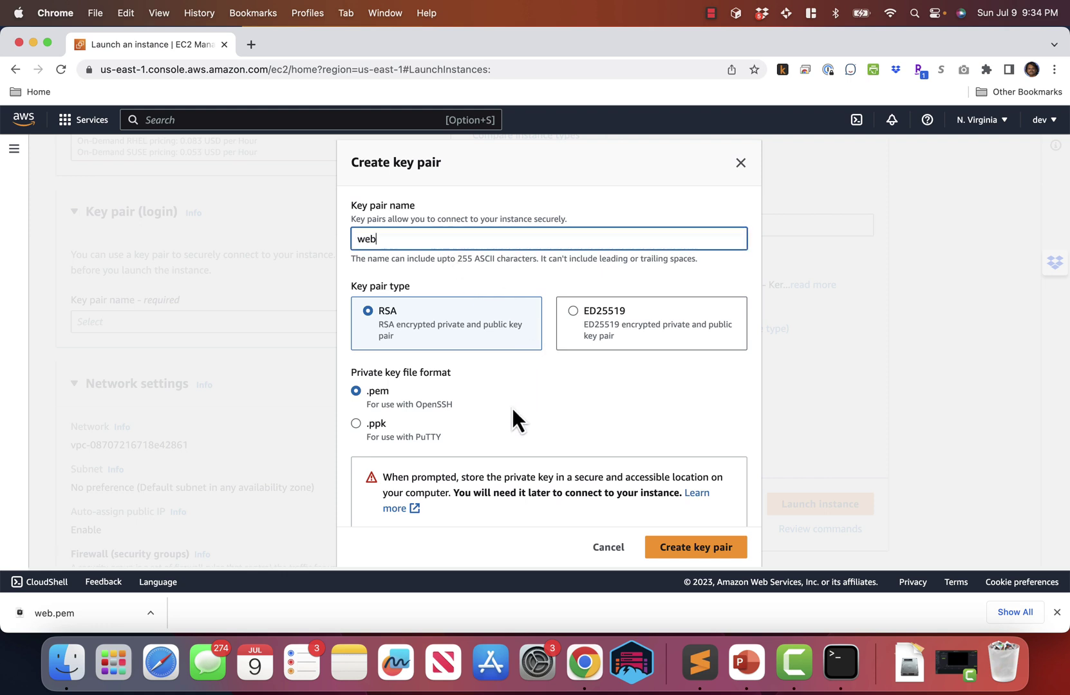
{"action": "scroll", "coordinate": [512, 405], "scroll_direction": "down", "scroll_amount": 1}
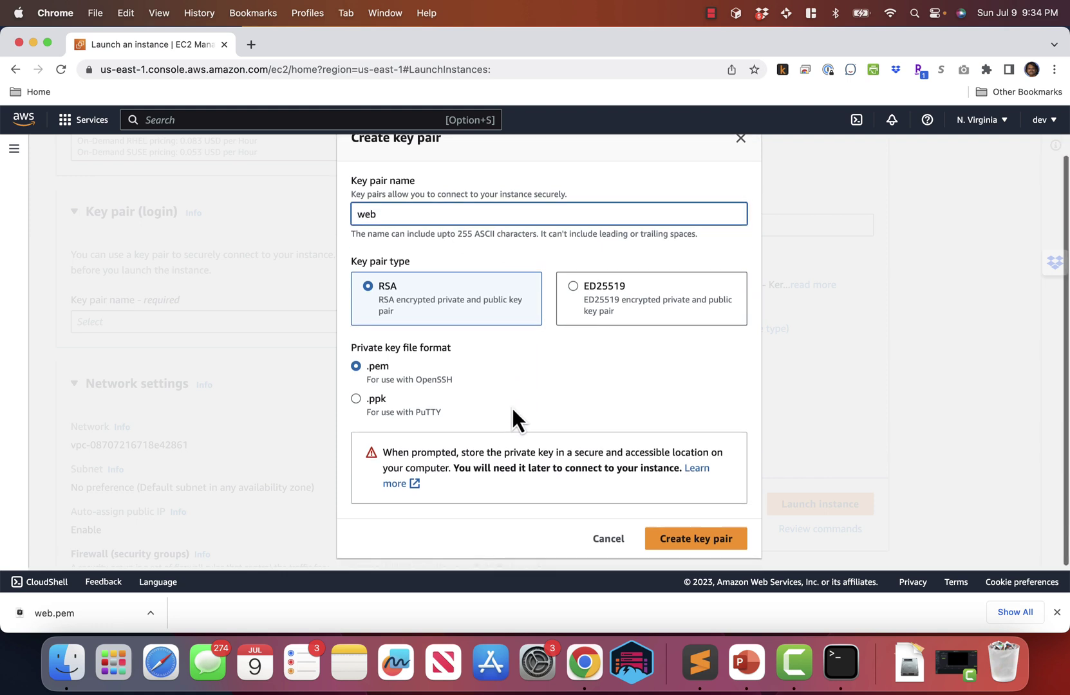
{"action": "left_click", "coordinate": [682, 546]}
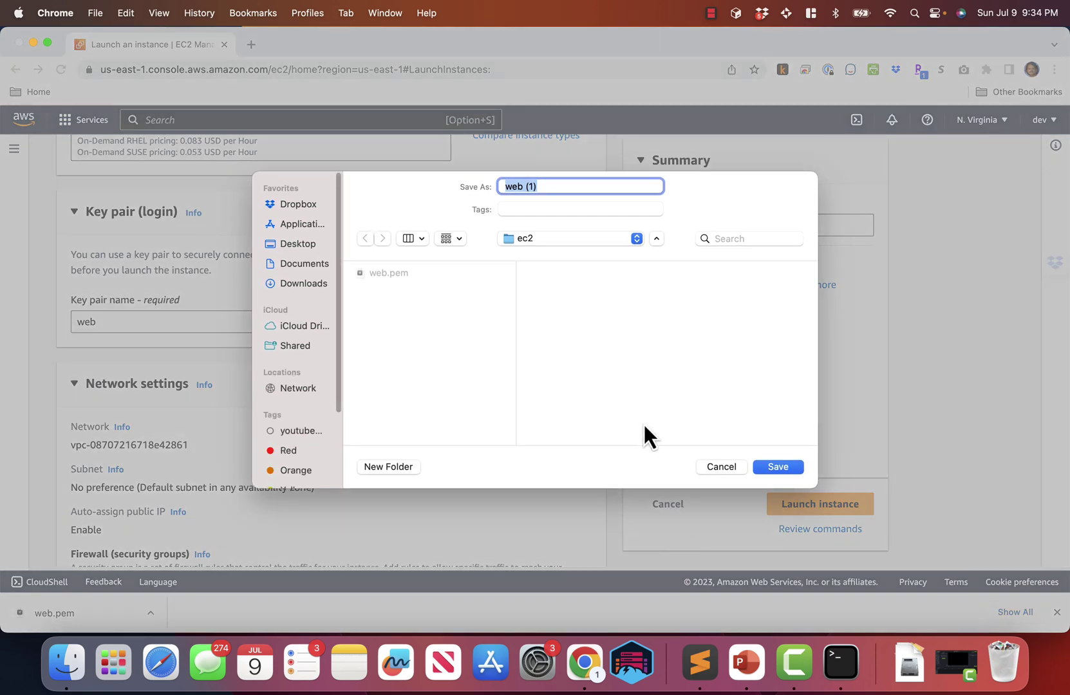
{"action": "left_click", "coordinate": [778, 467]}
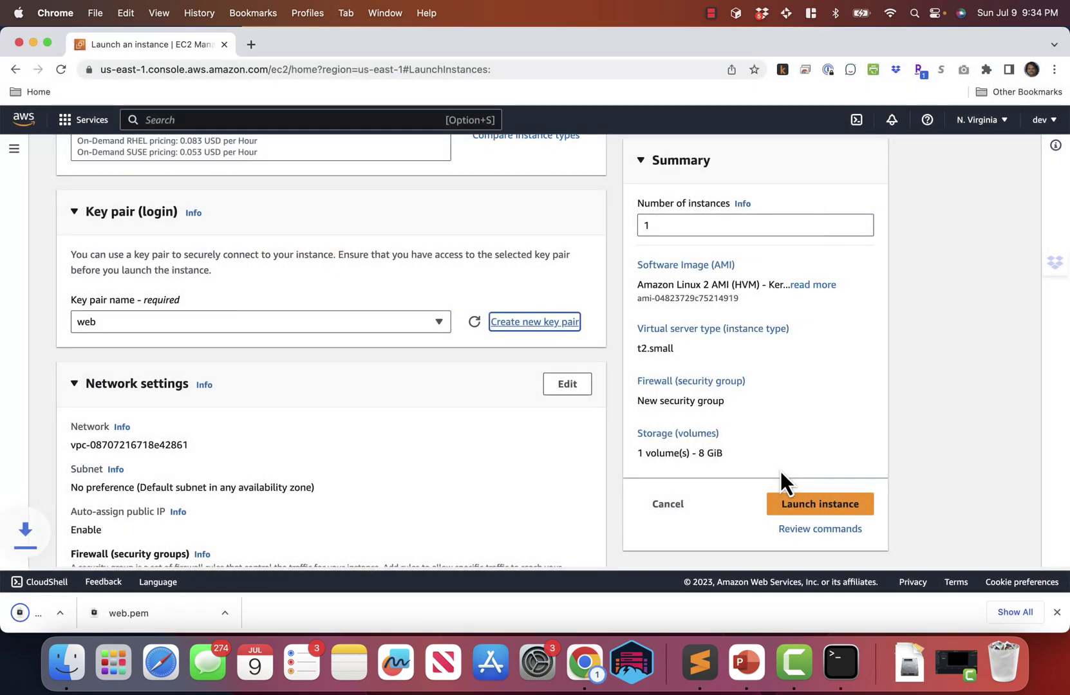
{"action": "scroll", "coordinate": [417, 408], "scroll_direction": "down", "scroll_amount": 2}
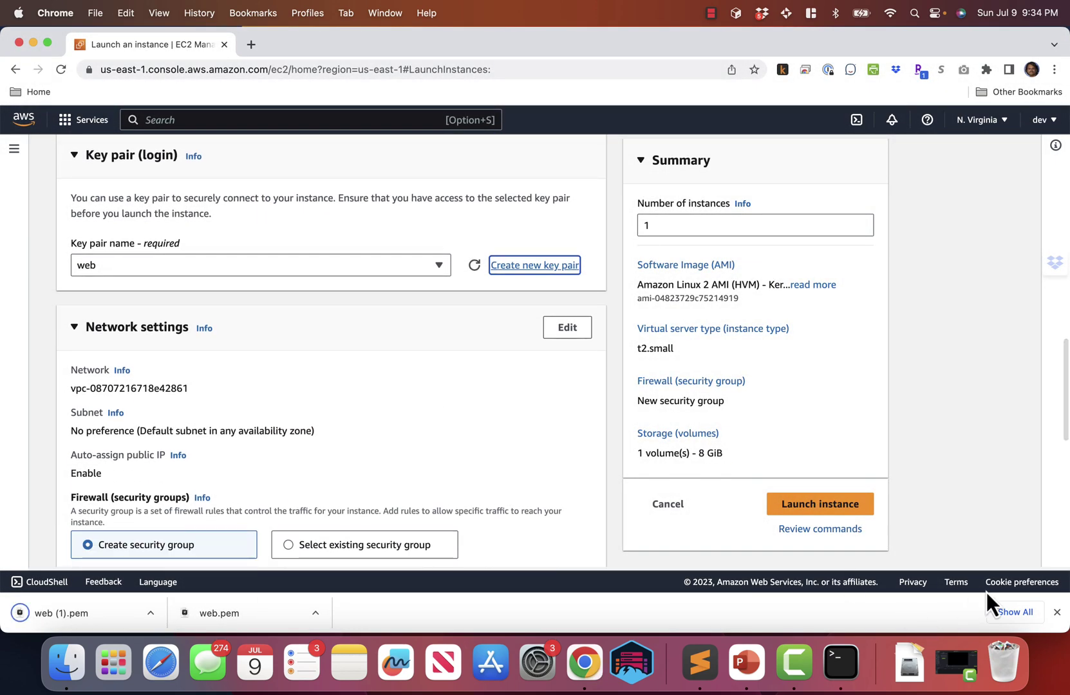
{"action": "left_click", "coordinate": [1056, 613]}
Step: Open the network settings for editing and add a second inbound security group rule
{"action": "scroll", "coordinate": [231, 248], "scroll_direction": "down", "scroll_amount": 4}
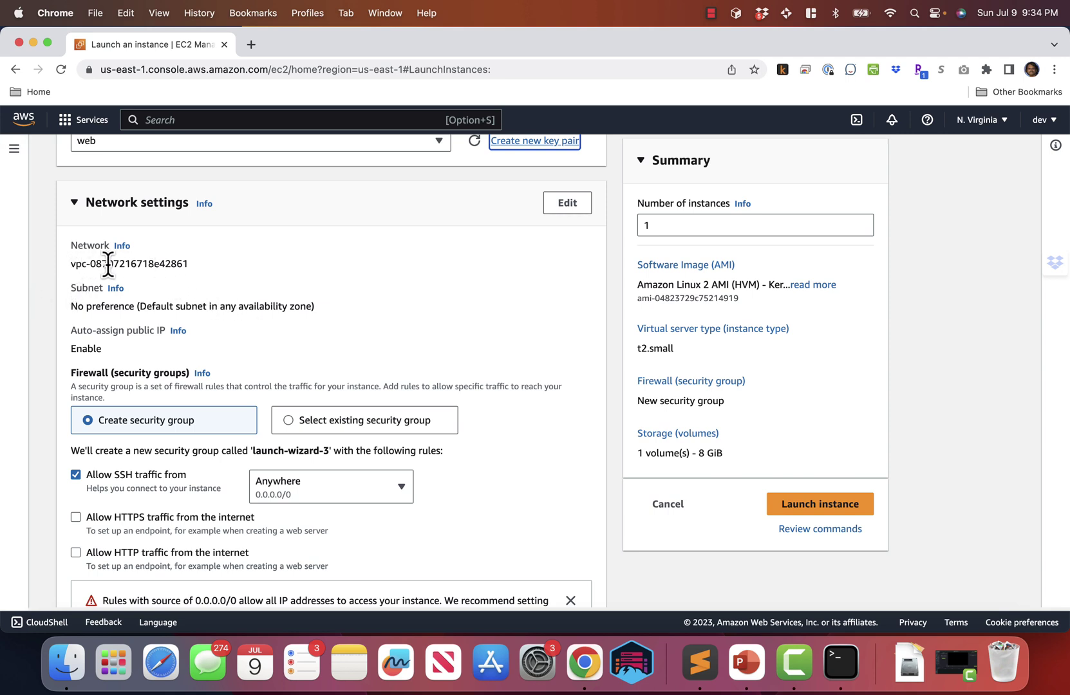
{"action": "double_click", "coordinate": [164, 266]}
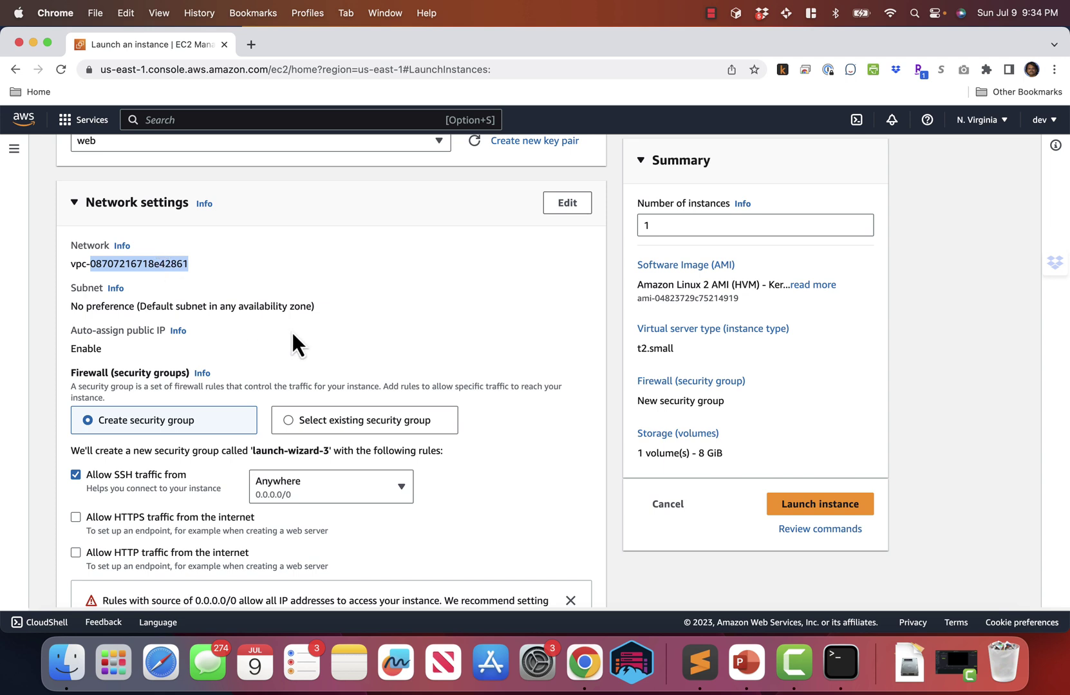
{"action": "scroll", "coordinate": [292, 332], "scroll_direction": "down", "scroll_amount": 5}
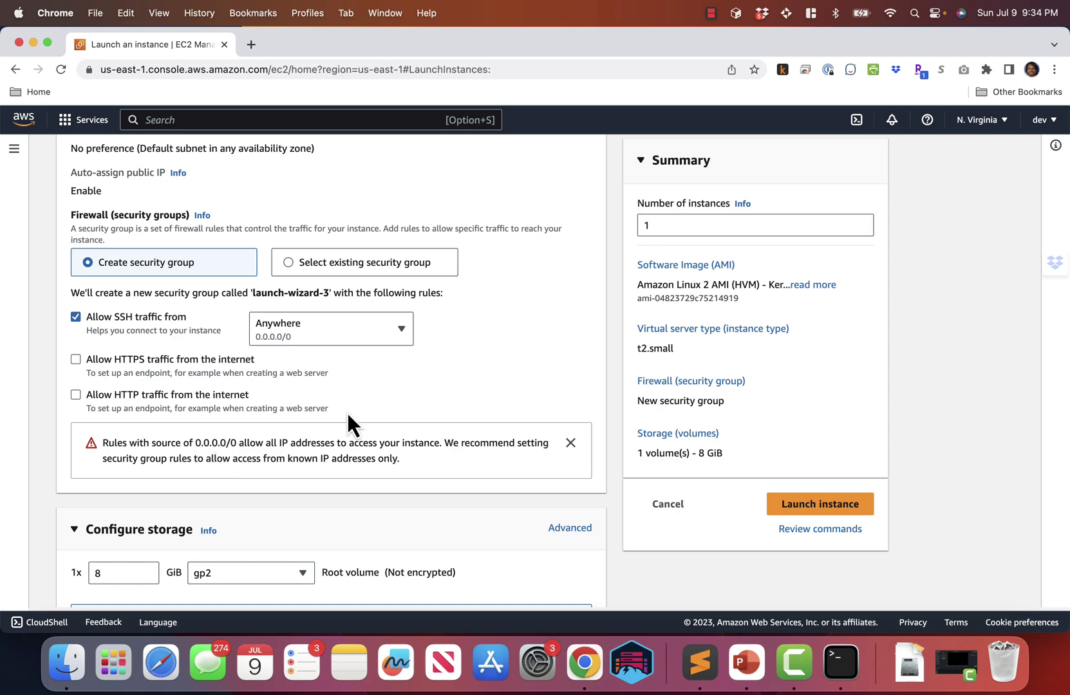
{"action": "scroll", "coordinate": [348, 415], "scroll_direction": "up", "scroll_amount": 5}
{"action": "left_click", "coordinate": [557, 265]}
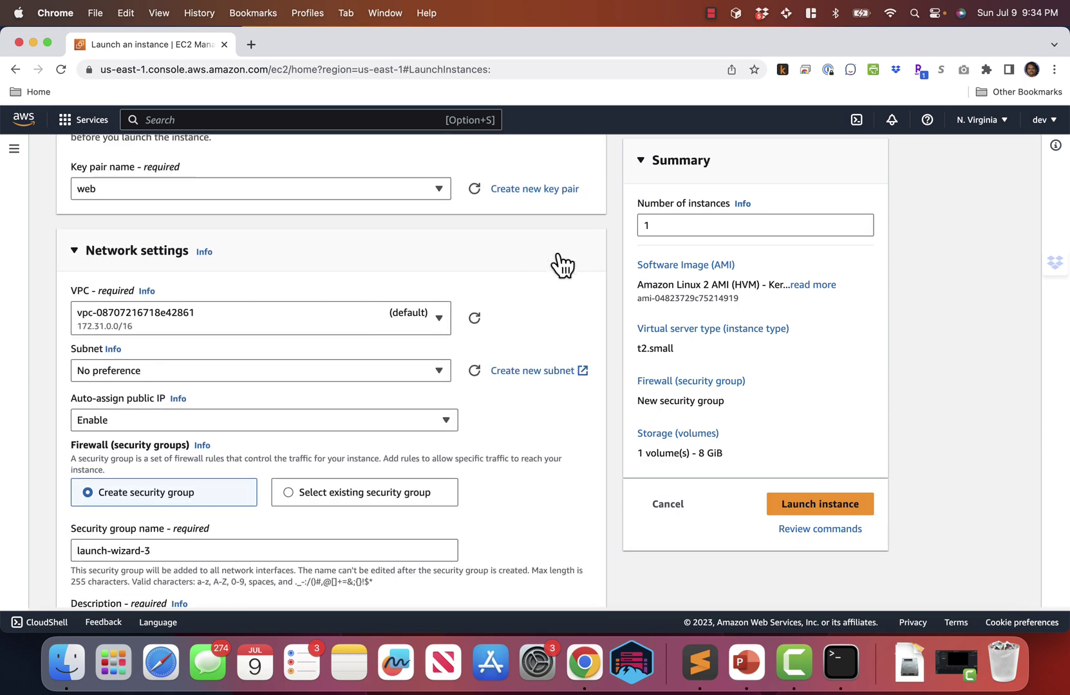
{"action": "scroll", "coordinate": [458, 379], "scroll_direction": "down", "scroll_amount": 6}
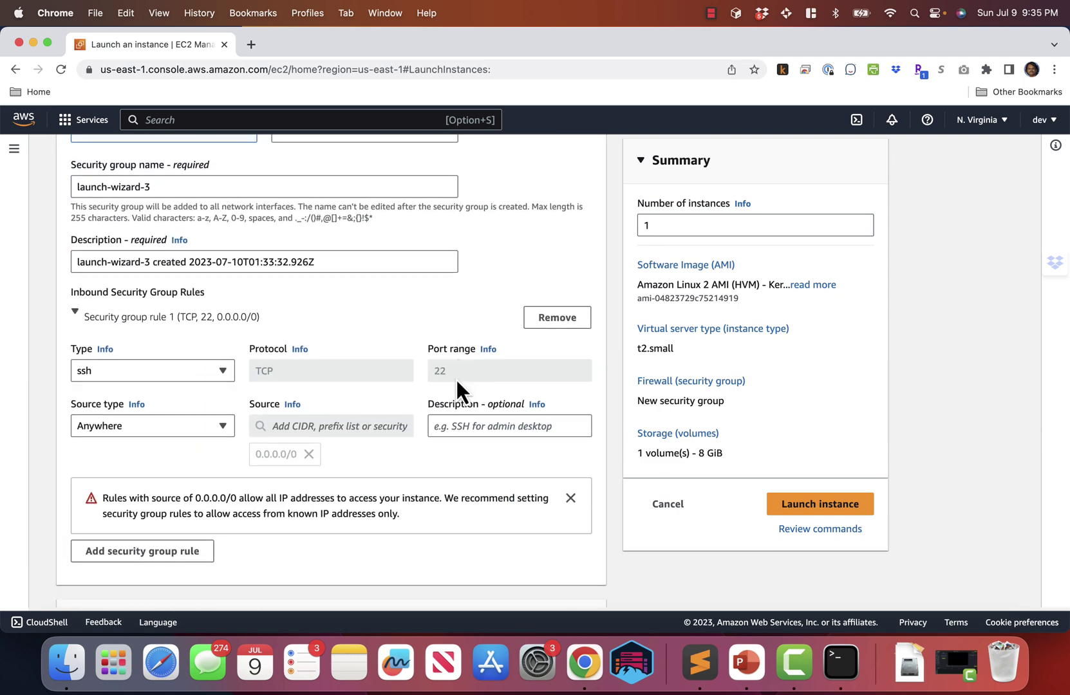
{"action": "left_click", "coordinate": [147, 554]}
{"action": "scroll", "coordinate": [285, 515], "scroll_direction": "down", "scroll_amount": 3}
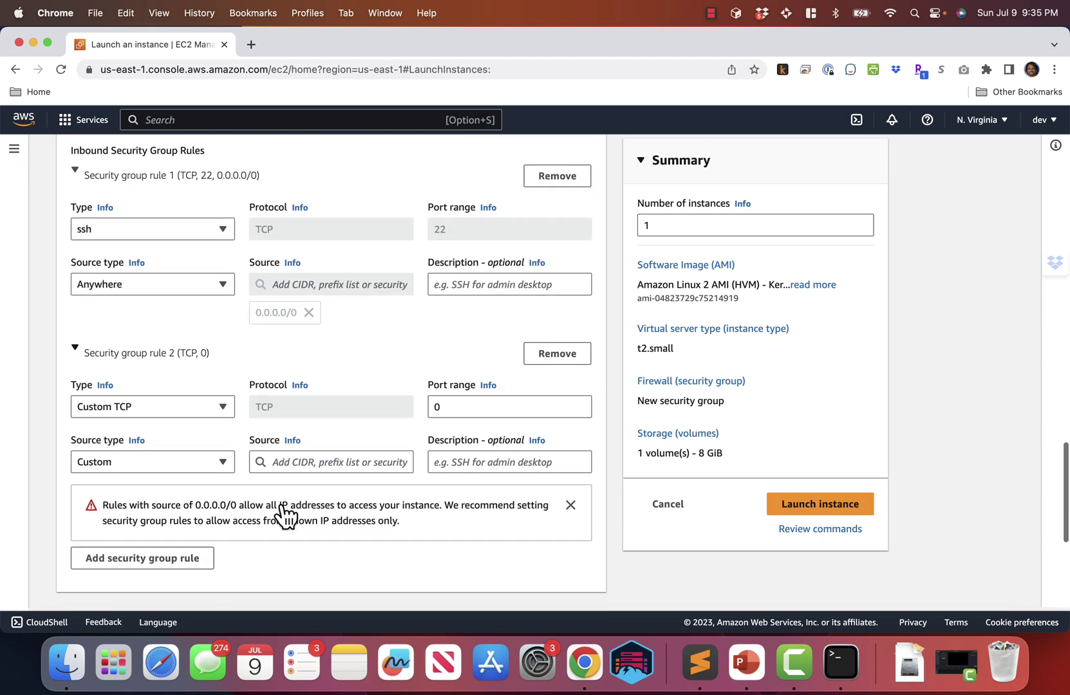
Step: Set the second inbound rule's port range to 8080 and its source to 0.0.0.0/0
{"action": "left_click", "coordinate": [485, 404]}
{"action": "key", "text": "BackSpace"}
{"action": "type", "text": "8080"}
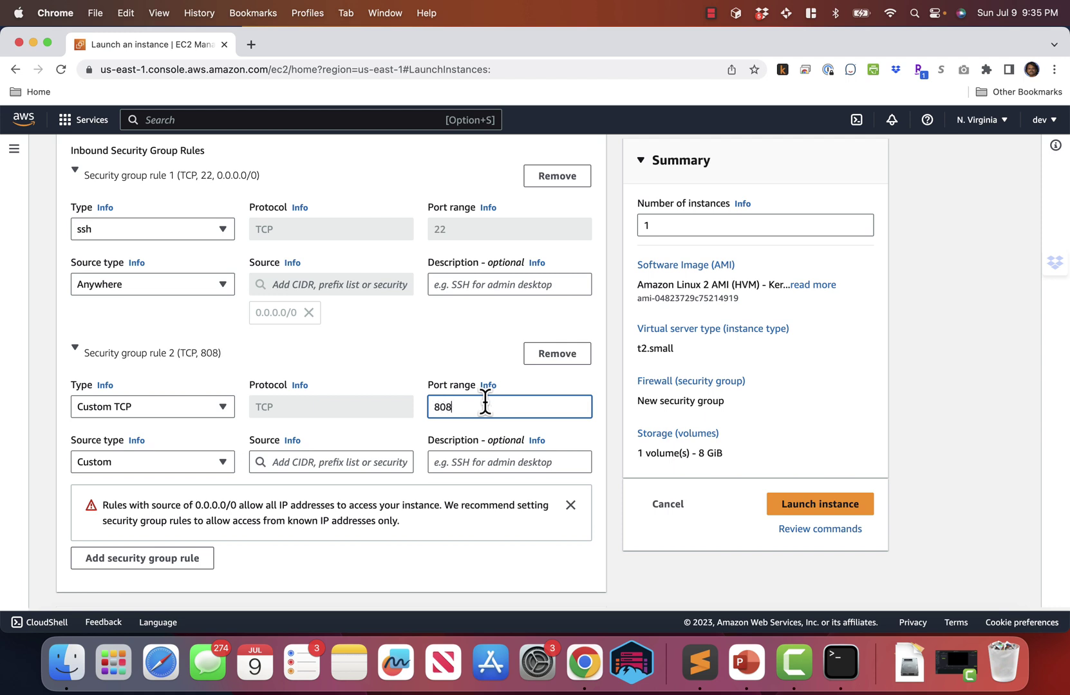
{"action": "left_click", "coordinate": [366, 461]}
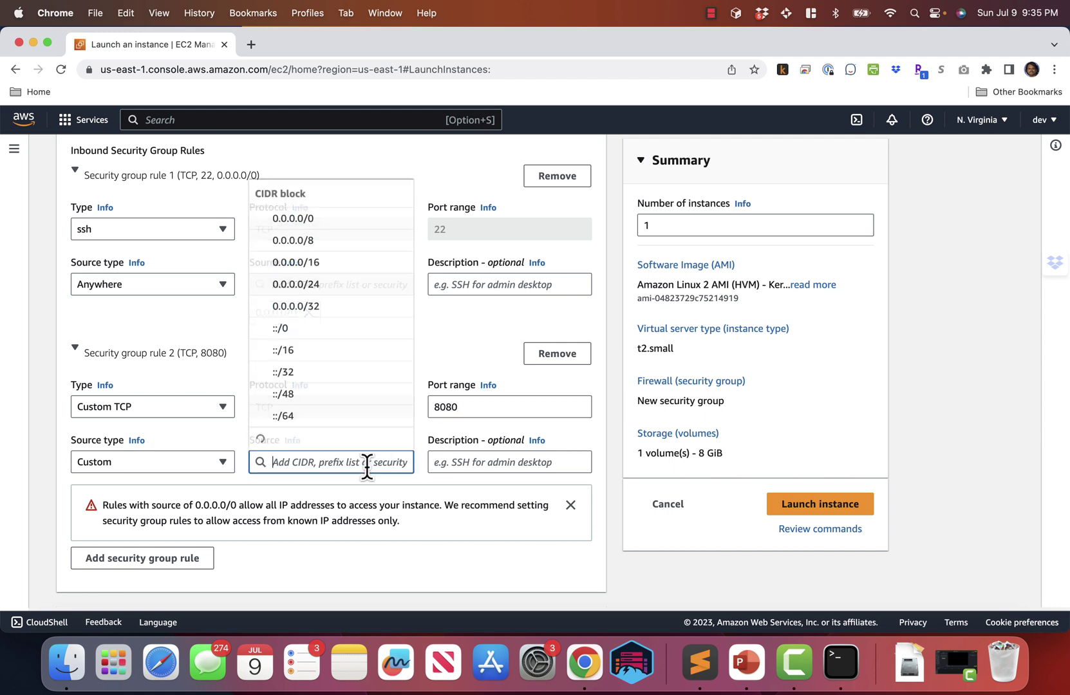
{"action": "left_click", "coordinate": [326, 222]}
Step: Expand the advanced details and examine the optional User data field
{"action": "scroll", "coordinate": [378, 436], "scroll_direction": "down", "scroll_amount": 5}
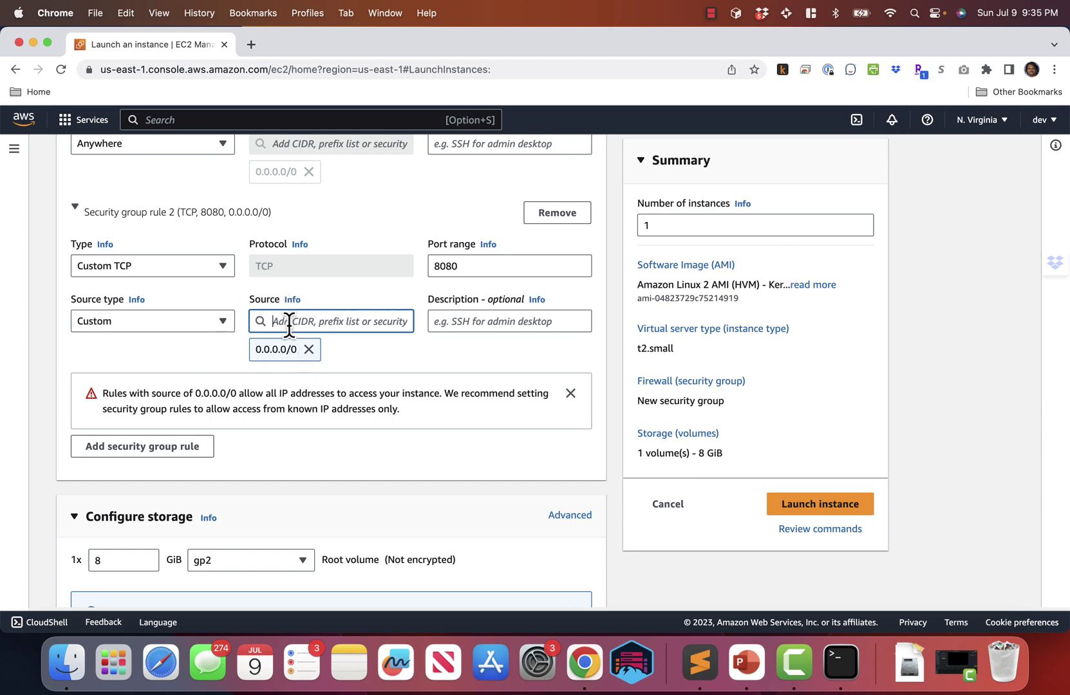
{"action": "scroll", "coordinate": [239, 428], "scroll_direction": "down", "scroll_amount": 5}
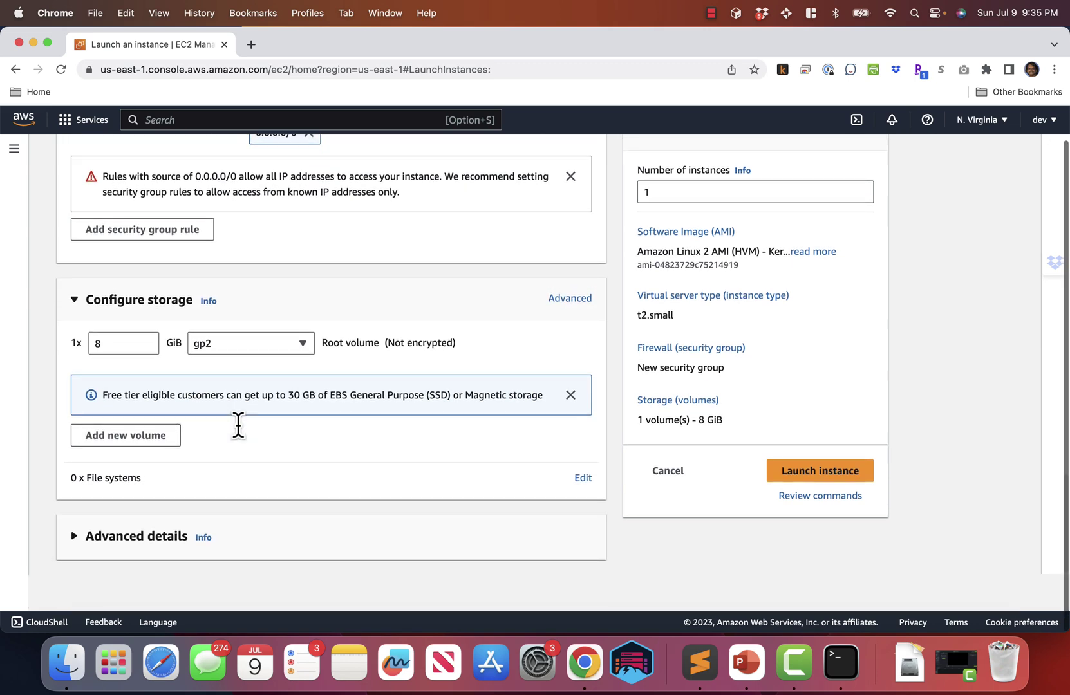
{"action": "left_click", "coordinate": [128, 548]}
{"action": "scroll", "coordinate": [155, 535], "scroll_direction": "down", "scroll_amount": 15}
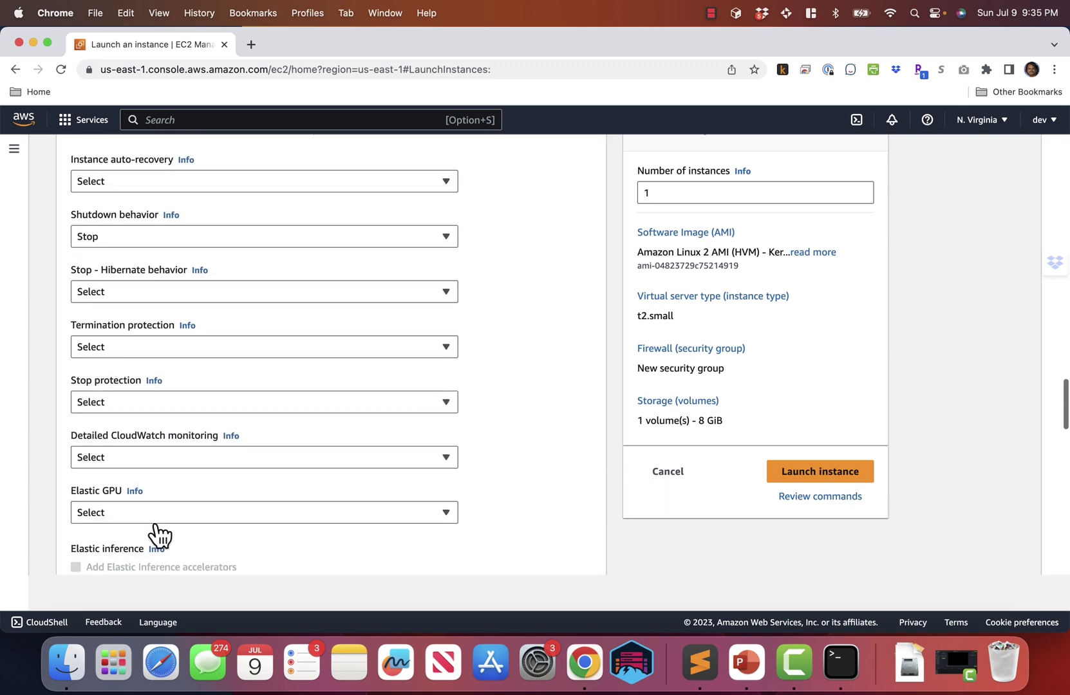
{"action": "scroll", "coordinate": [155, 525], "scroll_direction": "down", "scroll_amount": 18}
{"action": "left_click", "coordinate": [141, 383]}
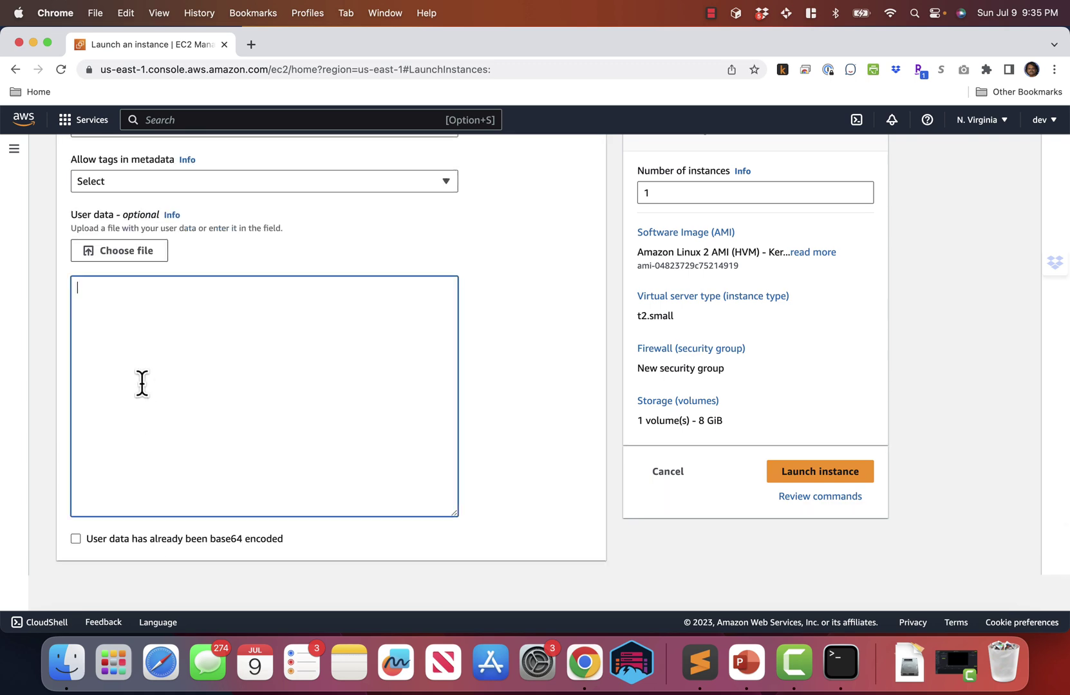
{"action": "left_click", "coordinate": [80, 227]}
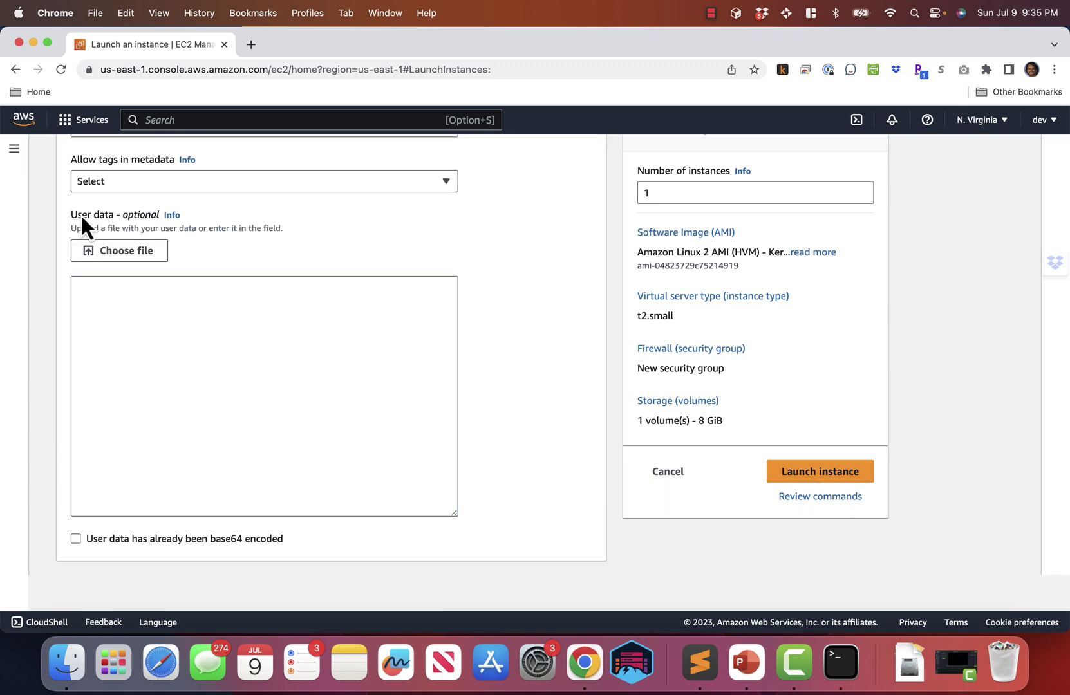
{"action": "left_click", "coordinate": [173, 327]}
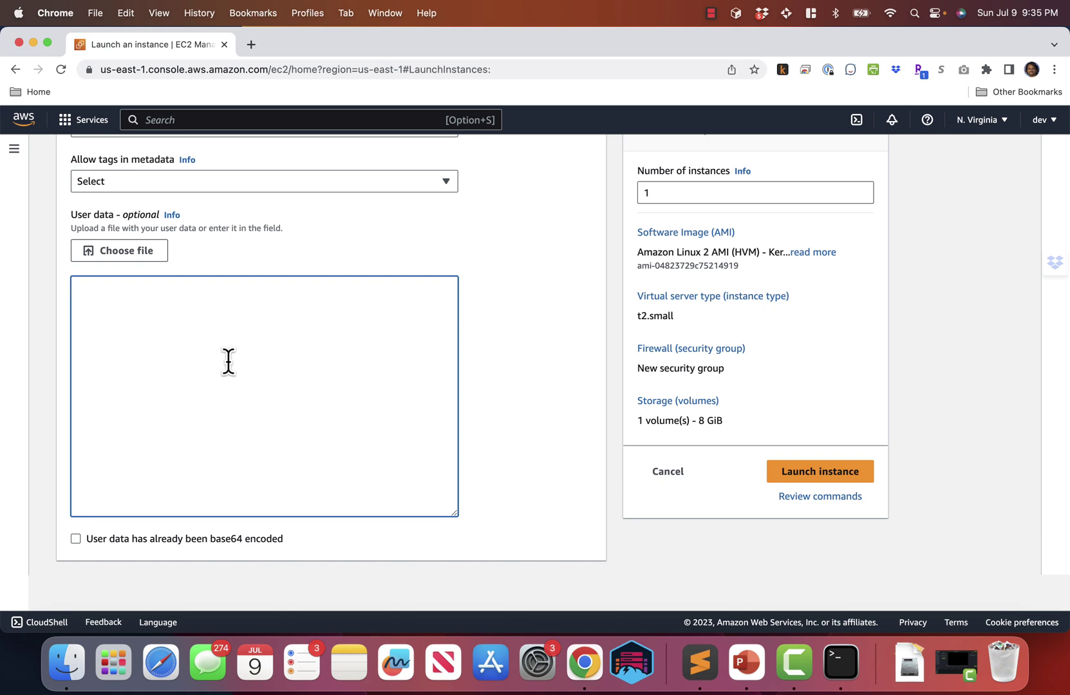
Step: Launch the configured instance and open its entry in the instances list
{"action": "left_click", "coordinate": [839, 483]}
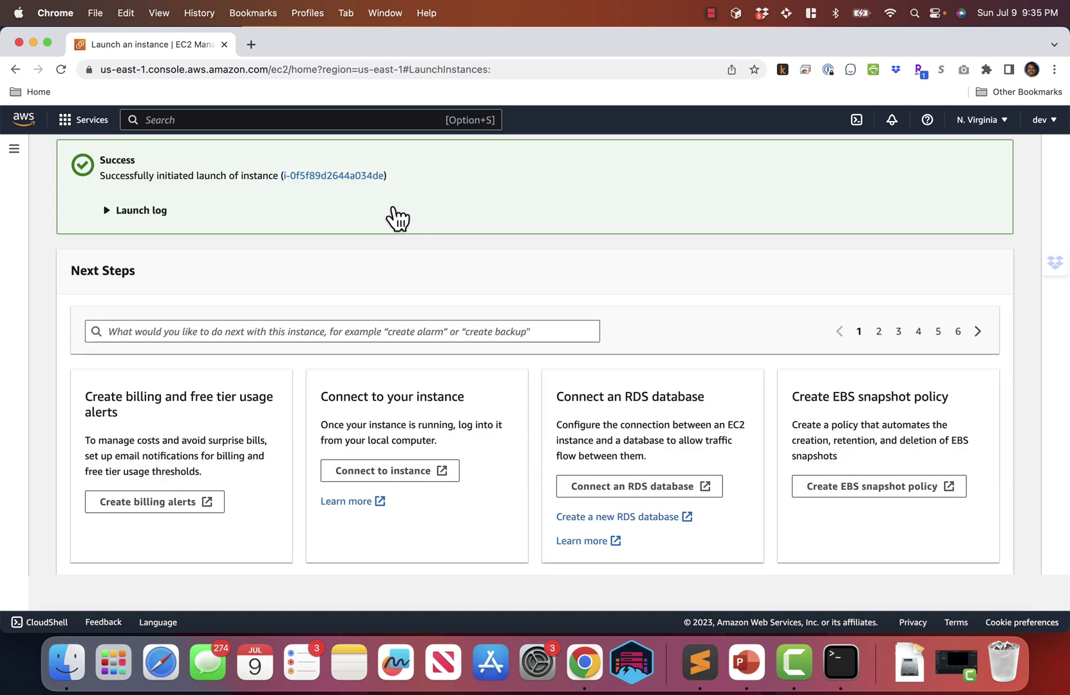
{"action": "left_click", "coordinate": [352, 176]}
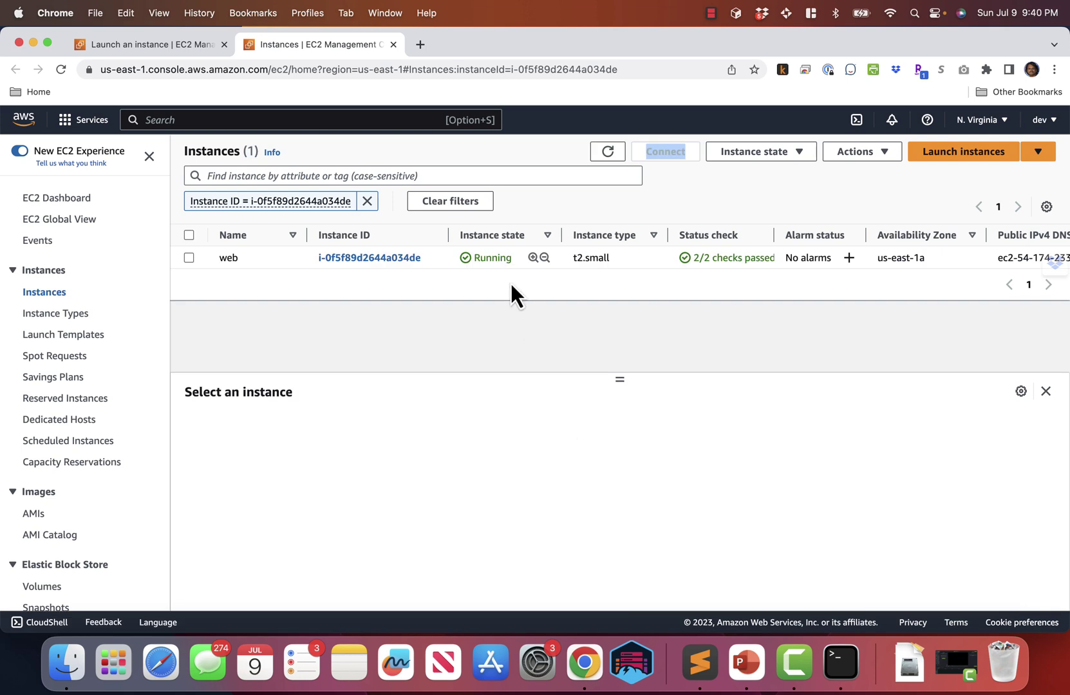
Step: Open a browser terminal session to the "web" instance through EC2 Instance Connect as ec2-user
{"action": "left_click", "coordinate": [189, 235]}
{"action": "left_click", "coordinate": [189, 234]}
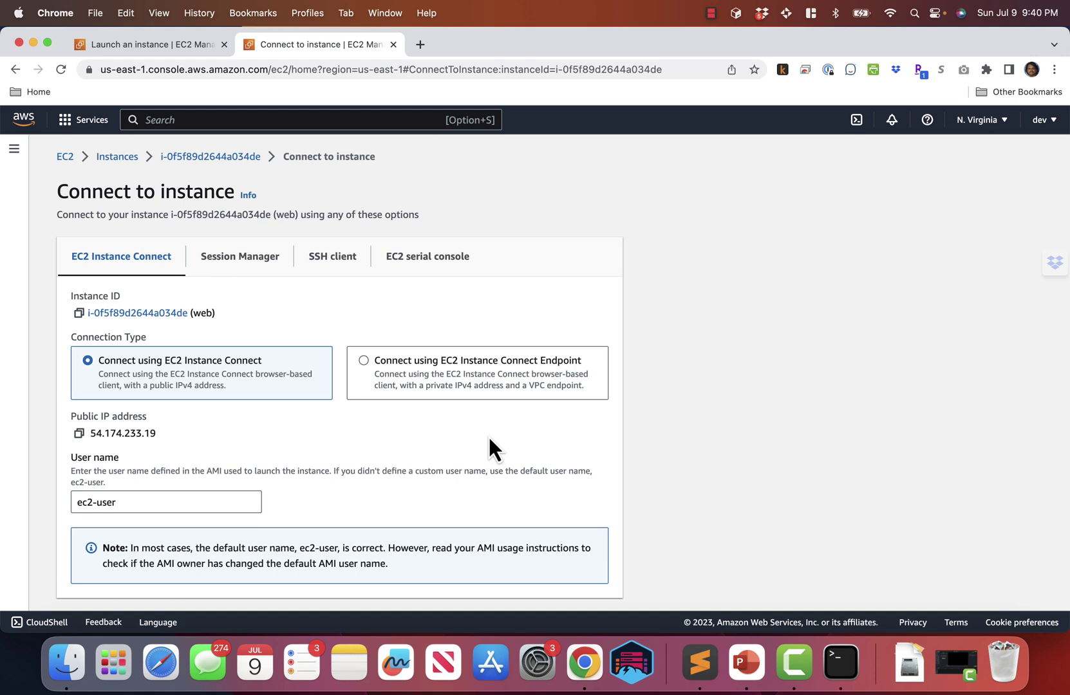
{"action": "scroll", "coordinate": [593, 516], "scroll_direction": "down", "scroll_amount": 1}
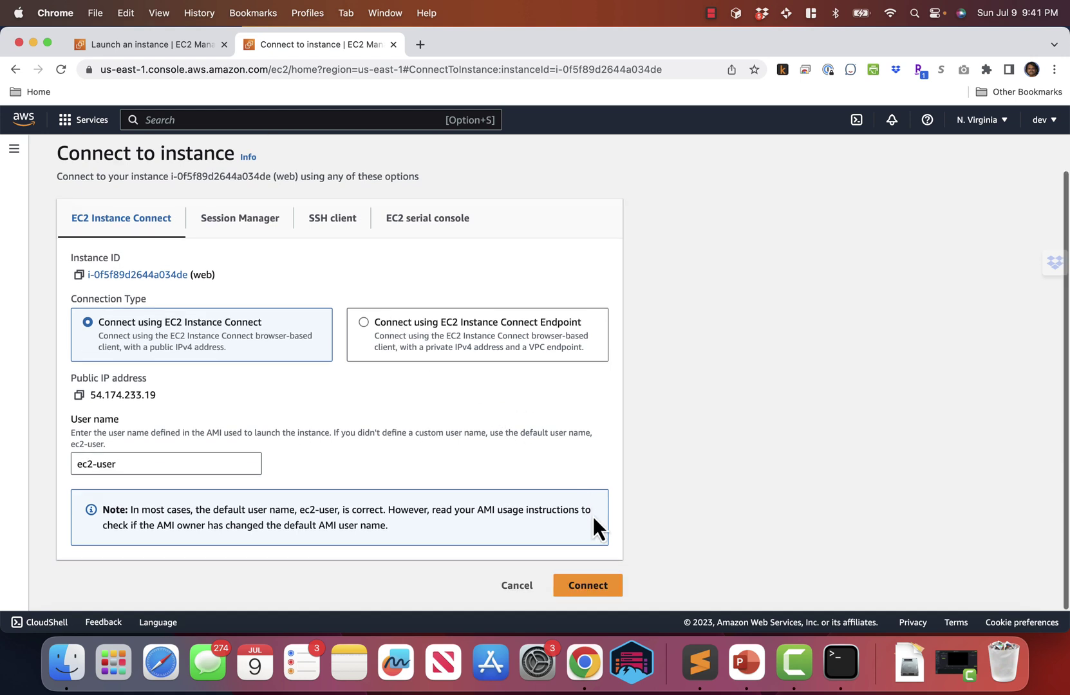
{"action": "left_click", "coordinate": [583, 586]}
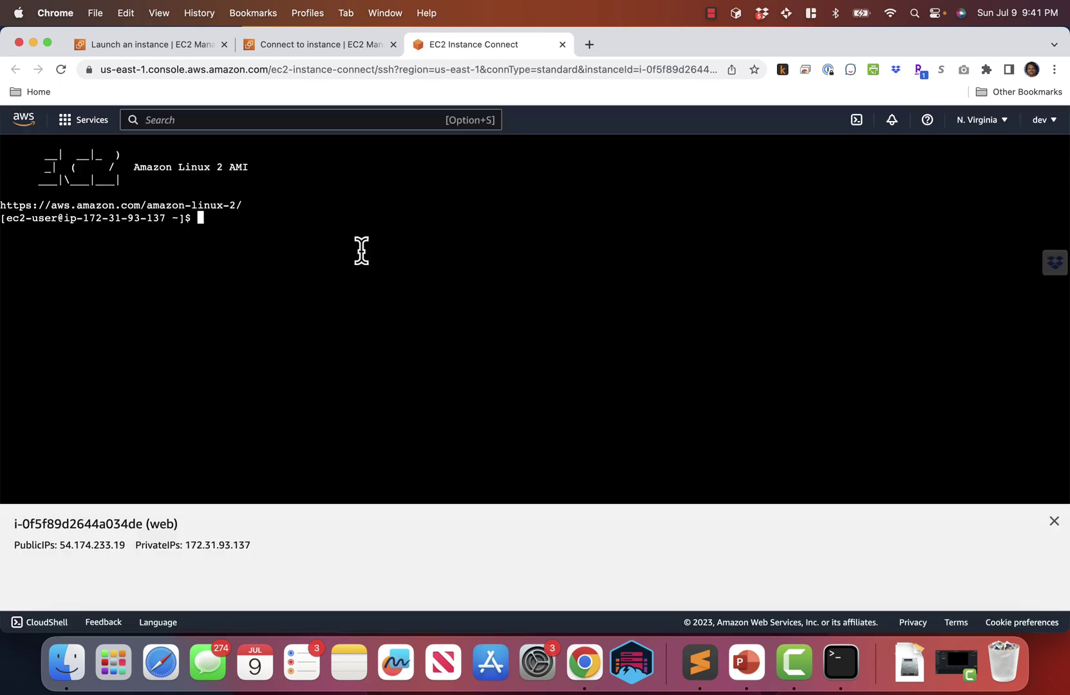
Step: Search the web for amazon jdk 11 amazon linux 2 in a new tab and open the Amazon Corretto 11 installation guide
{"action": "key", "text": "super+t"}
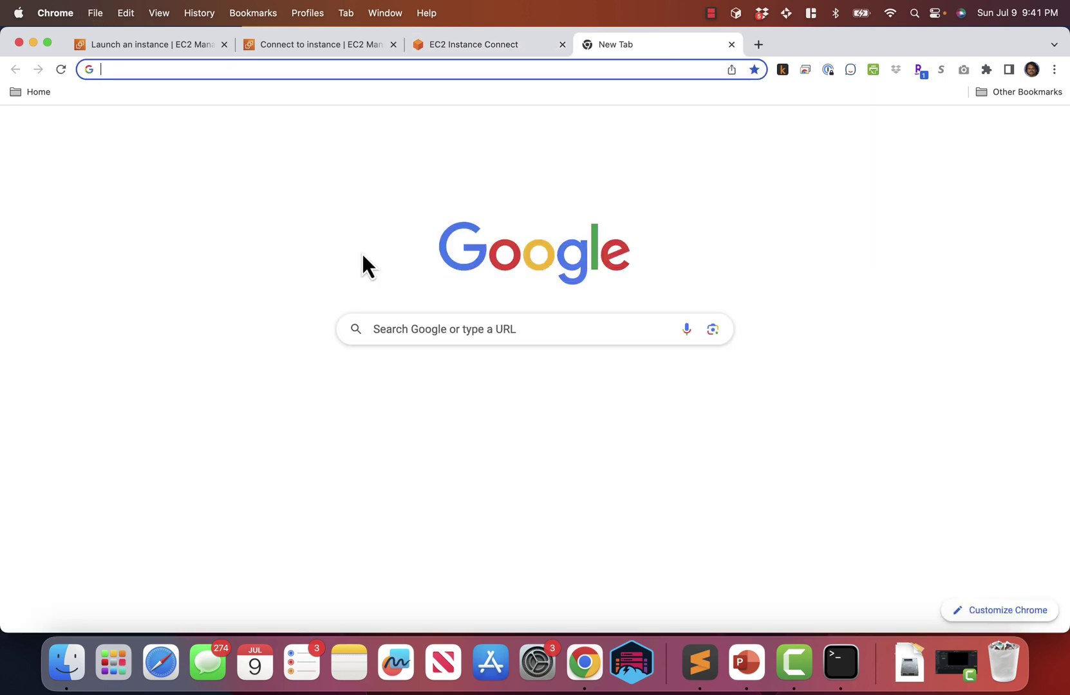
{"action": "type", "text": "amazon"}
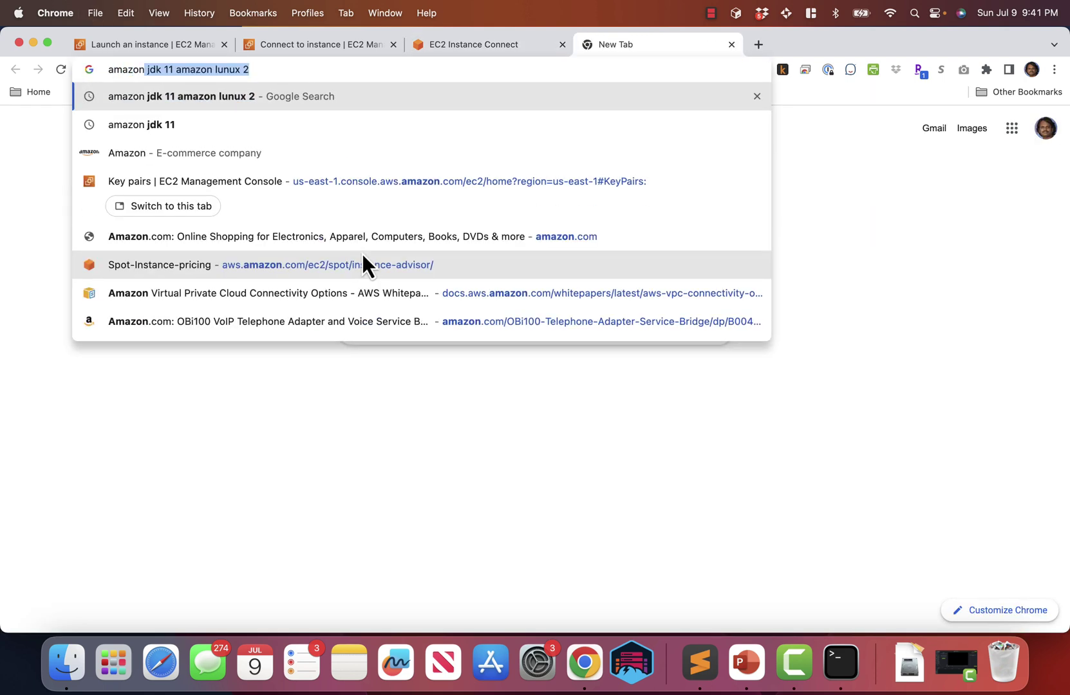
{"action": "key", "text": "Return"}
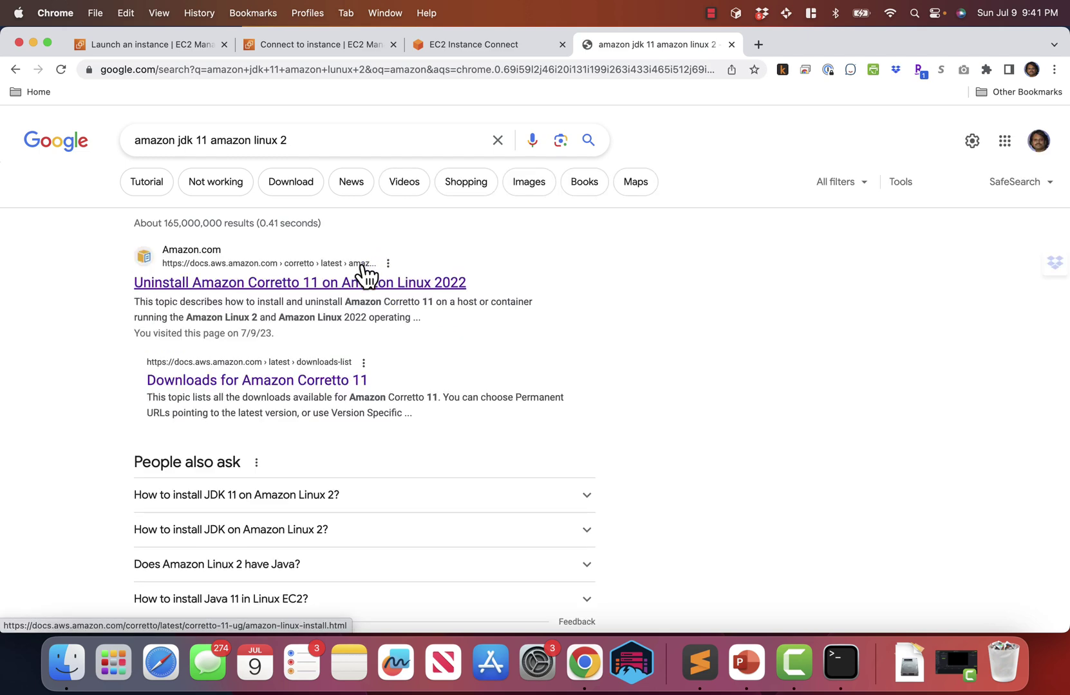
{"action": "left_click", "coordinate": [339, 284]}
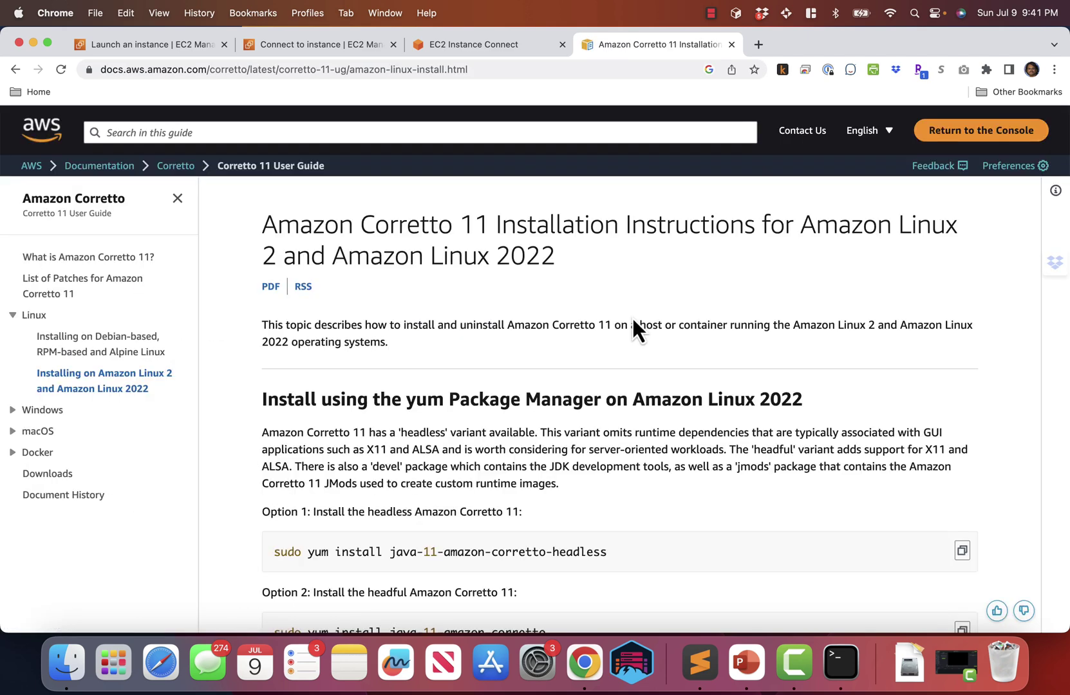
Step: Copy the yum command that installs the full Amazon Corretto 11 on Amazon Linux 2
{"action": "scroll", "coordinate": [633, 321], "scroll_direction": "down", "scroll_amount": 3}
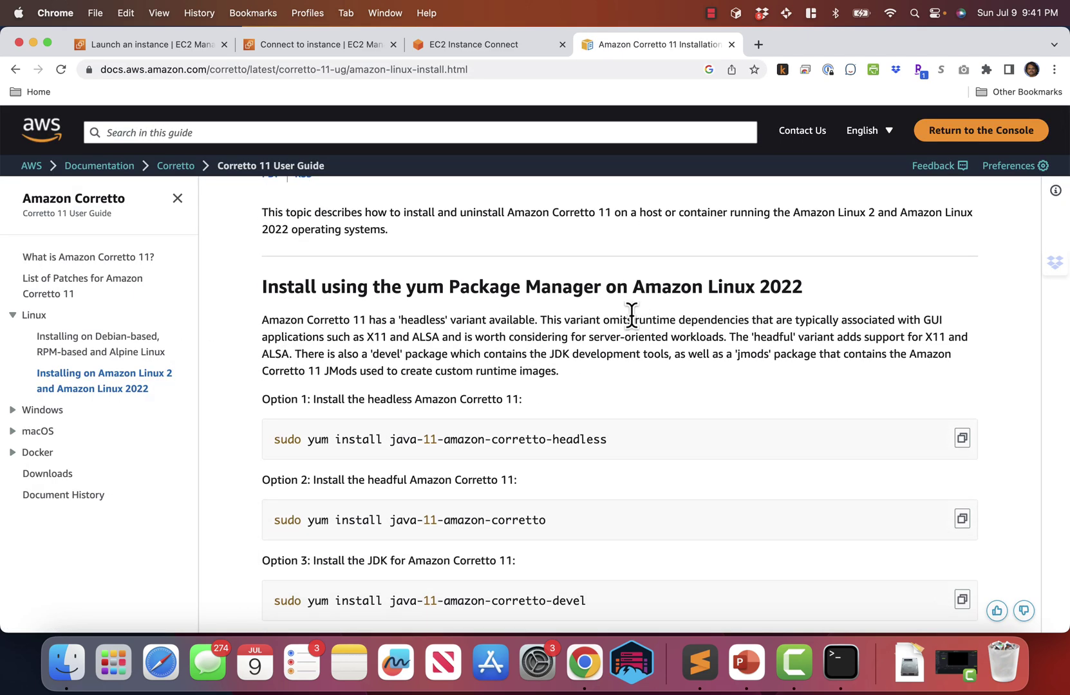
{"action": "scroll", "coordinate": [632, 315], "scroll_direction": "down", "scroll_amount": 2}
{"action": "scroll", "coordinate": [632, 316], "scroll_direction": "up", "scroll_amount": 5}
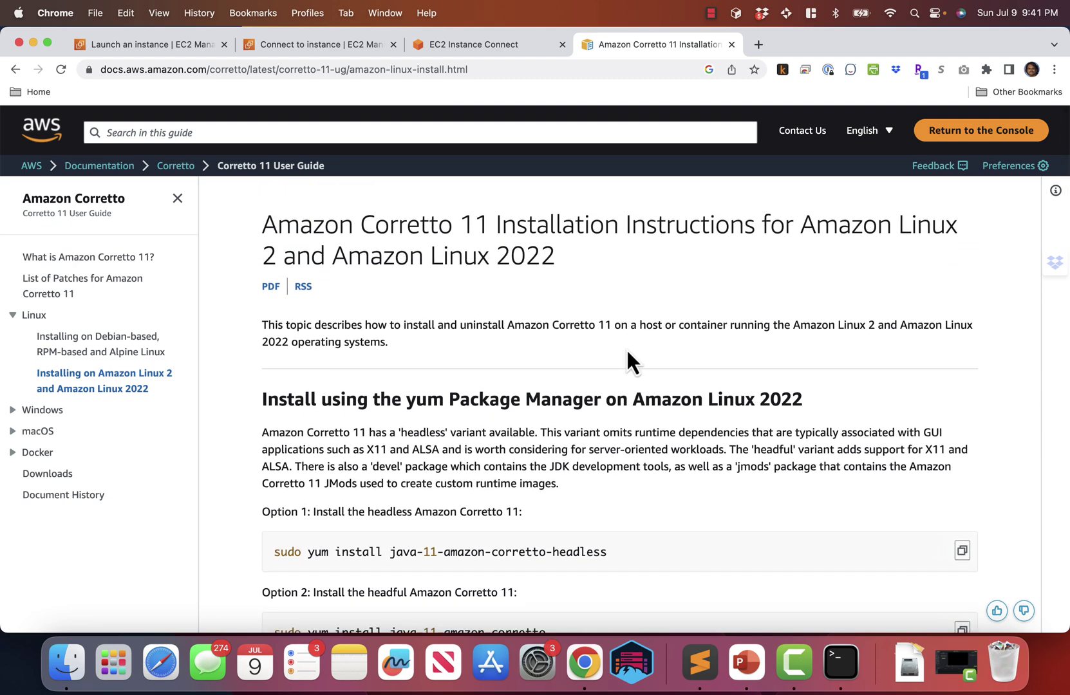
{"action": "scroll", "coordinate": [628, 352], "scroll_direction": "down", "scroll_amount": 10}
{"action": "scroll", "coordinate": [628, 351], "scroll_direction": "down", "scroll_amount": 8}
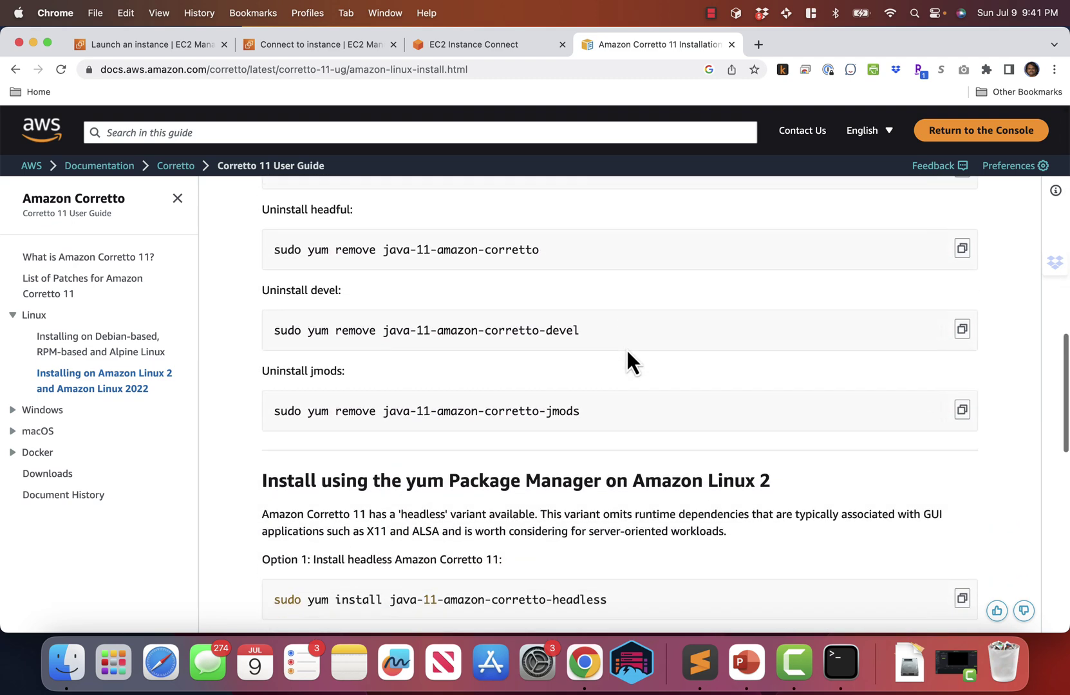
{"action": "scroll", "coordinate": [671, 455], "scroll_direction": "down", "scroll_amount": 1}
{"action": "scroll", "coordinate": [672, 455], "scroll_direction": "down", "scroll_amount": 1}
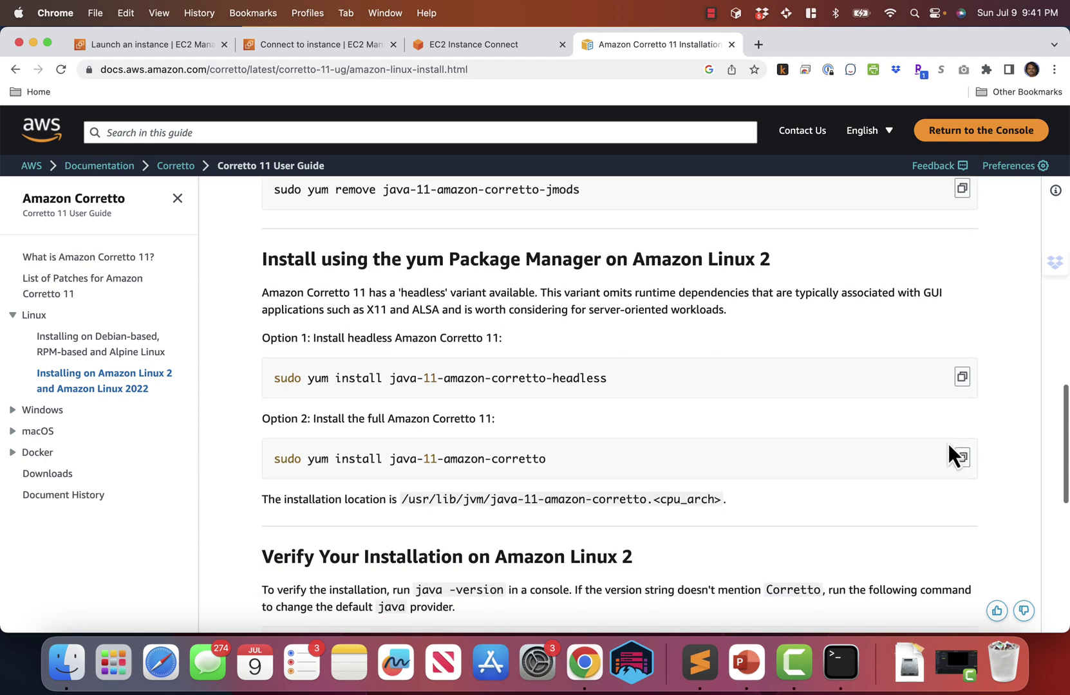
{"action": "left_click", "coordinate": [963, 459]}
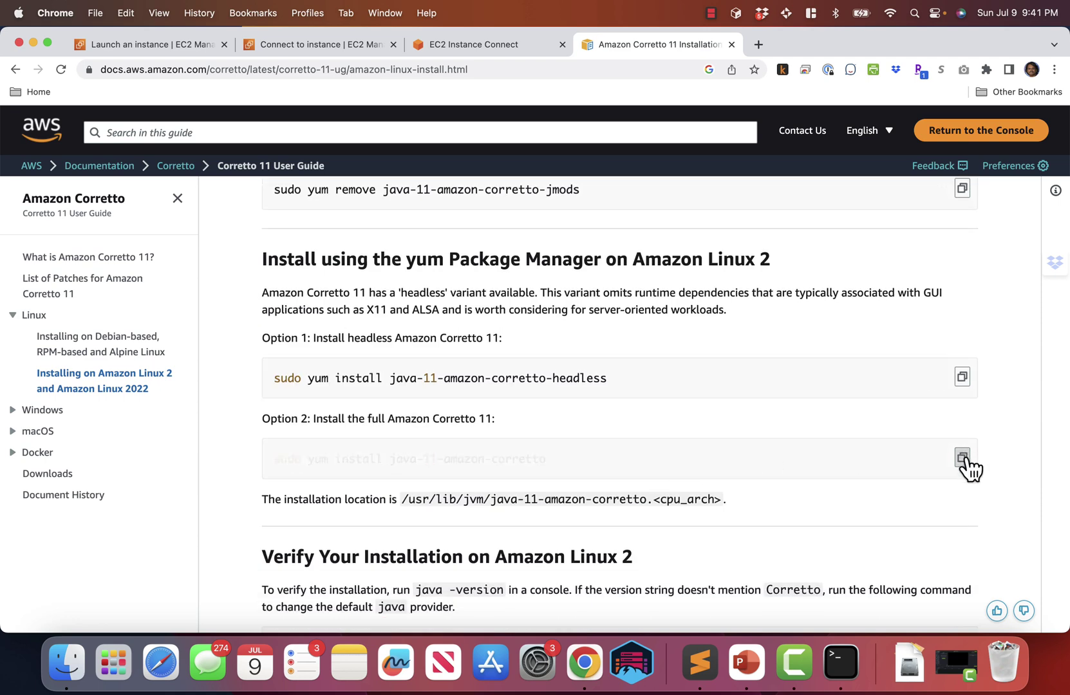
Step: Run sudo yum install java-11-amazon-corretto in the instance terminal and accept the installation with y
{"action": "left_click", "coordinate": [471, 52]}
{"action": "key", "text": "super+v"}
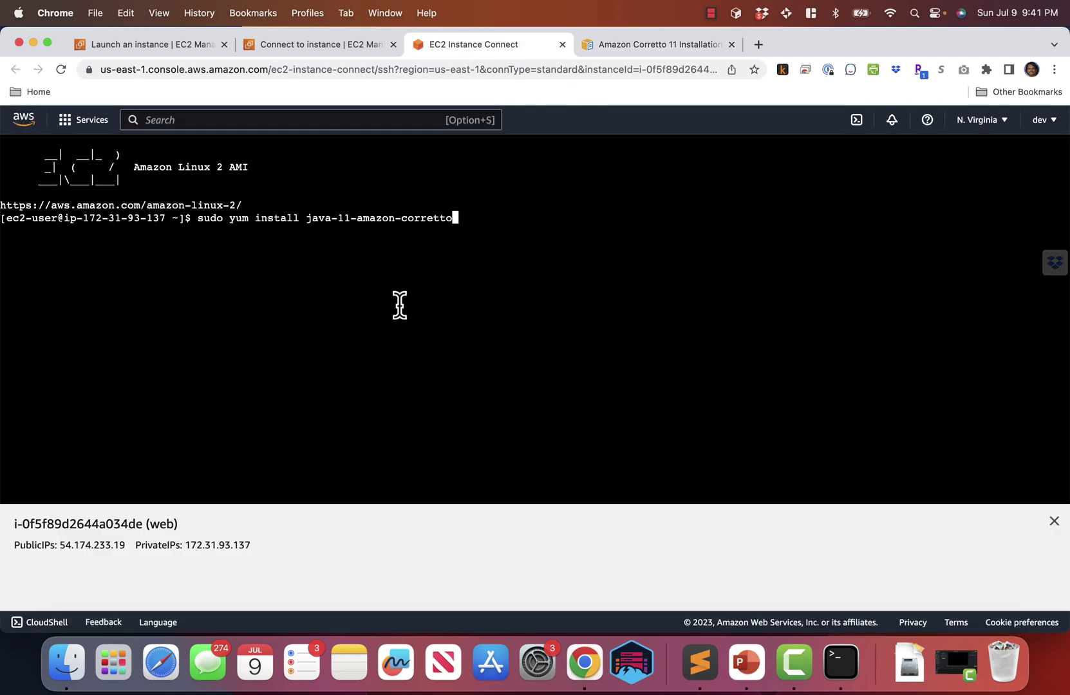
{"action": "key", "text": "Return"}
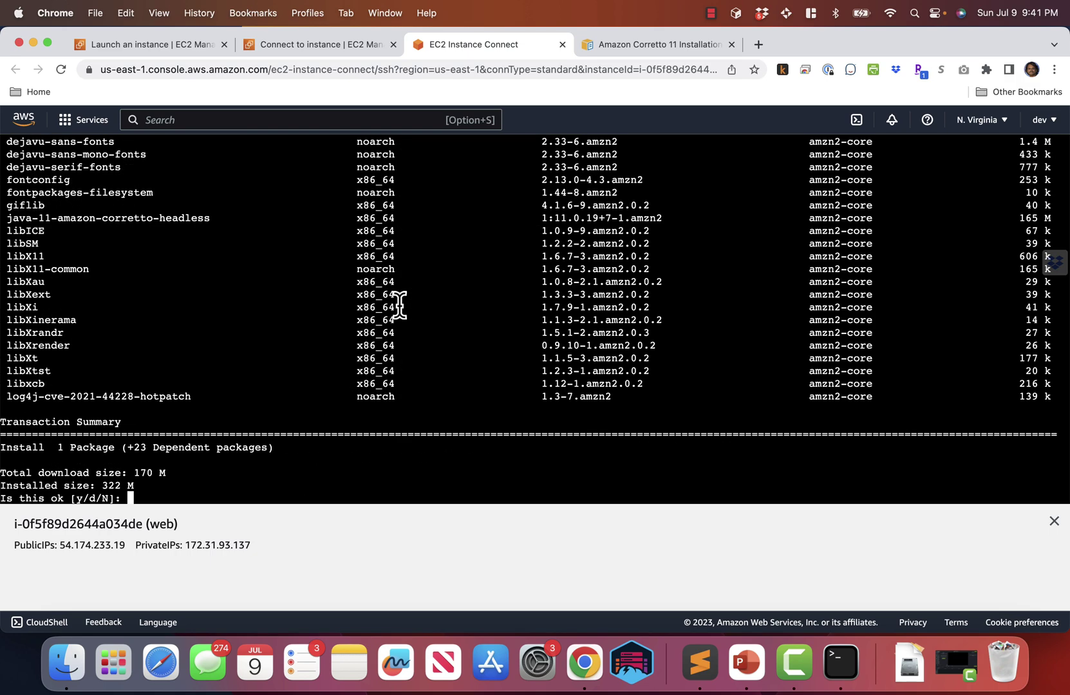
{"action": "type", "text": "y"}
{"action": "key", "text": "Return"}
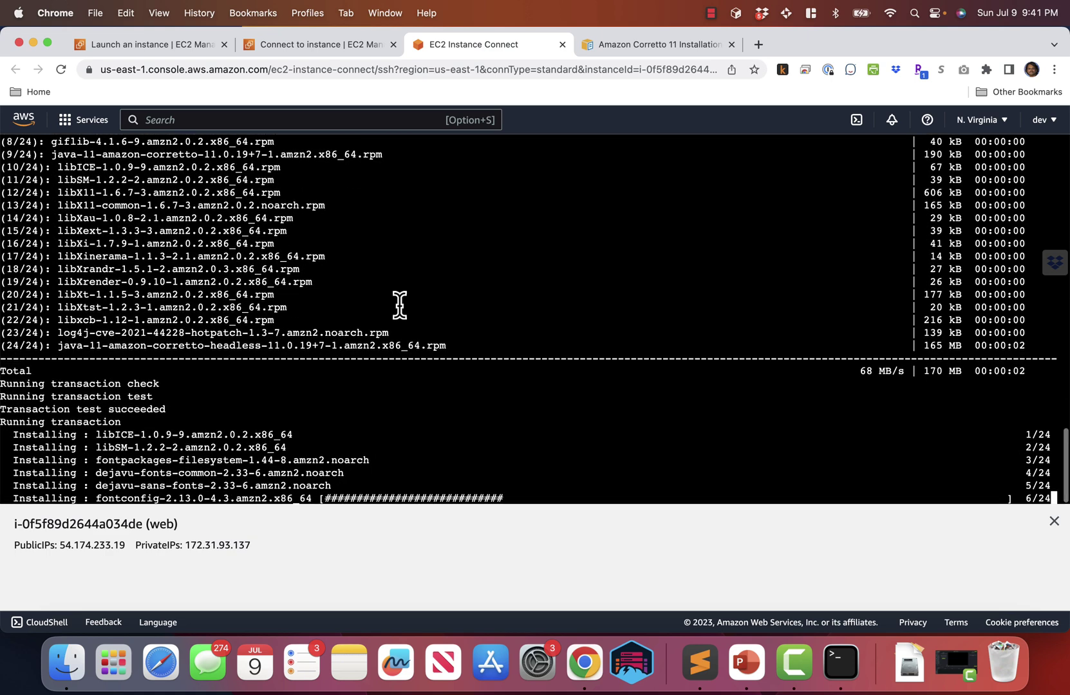
Step: Clear the terminal and check the installed Java with java -version
{"action": "type", "text": "clear"}
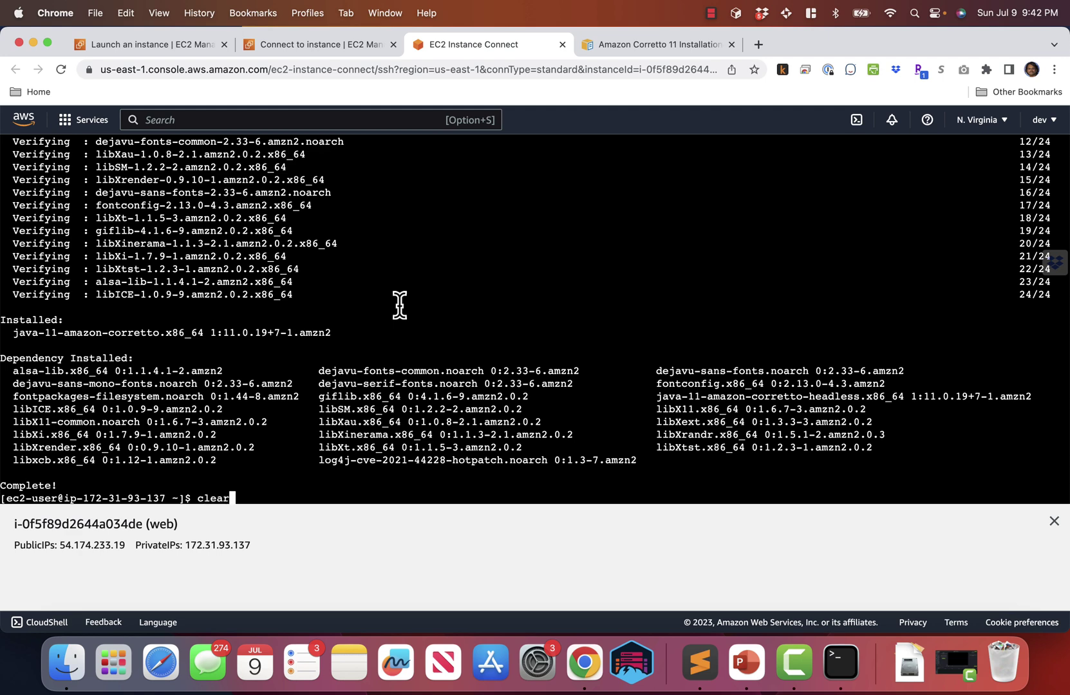
{"action": "key", "text": "Return"}
{"action": "type", "text": "java "}
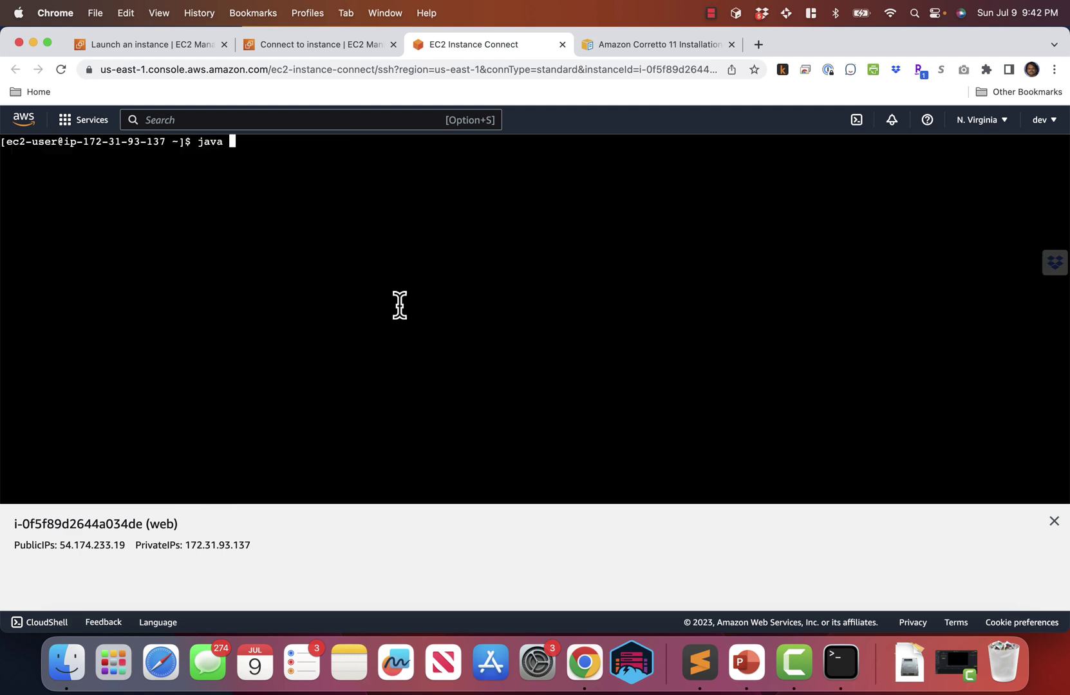
{"action": "type", "text": "-version"}
{"action": "key", "text": "Return"}
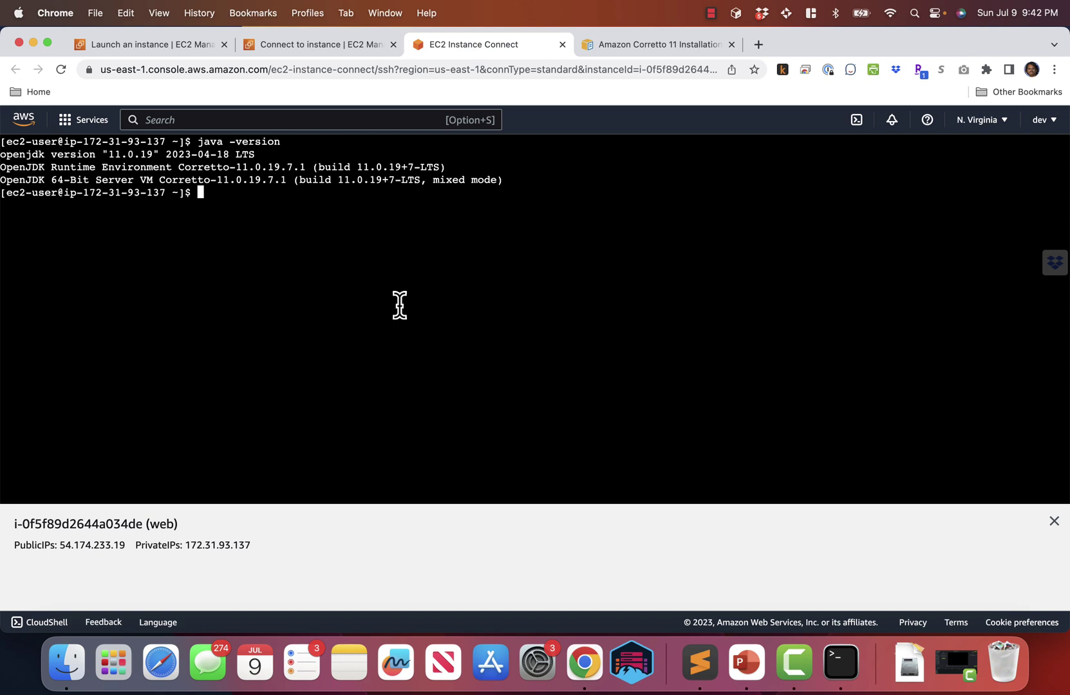
Step: Replace the Corretto guide tab with a web search for tomcat and open the Apache Tomcat 10 download page
{"action": "left_click", "coordinate": [732, 45]}
{"action": "key", "text": "super+t"}
{"action": "type", "text": "tomc"}
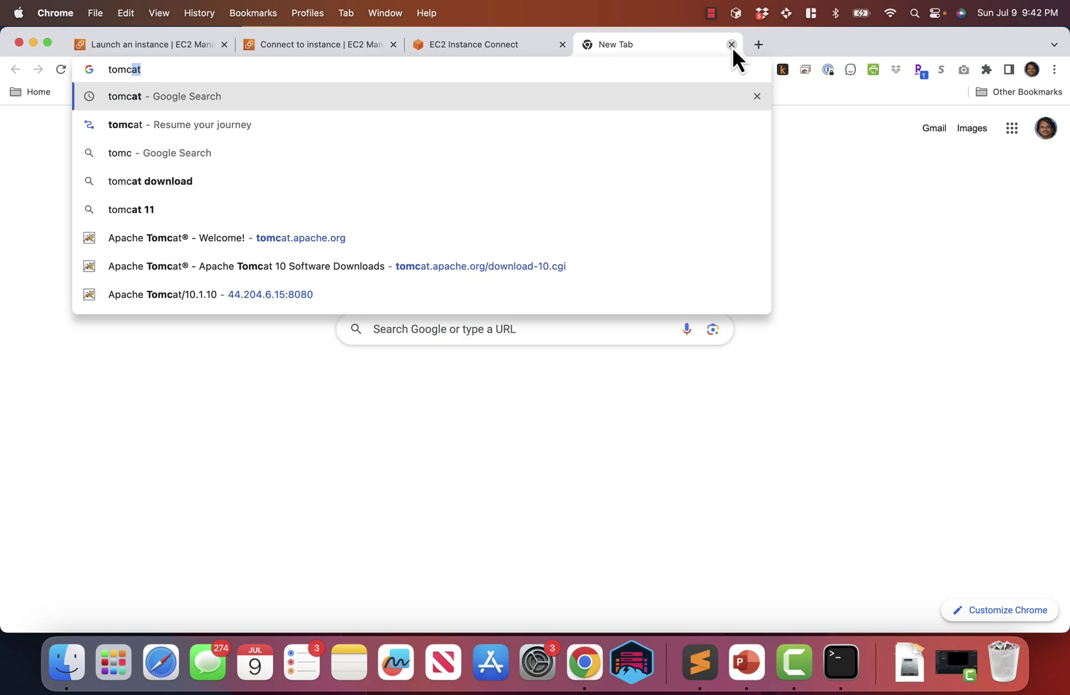
{"action": "key", "text": "Return"}
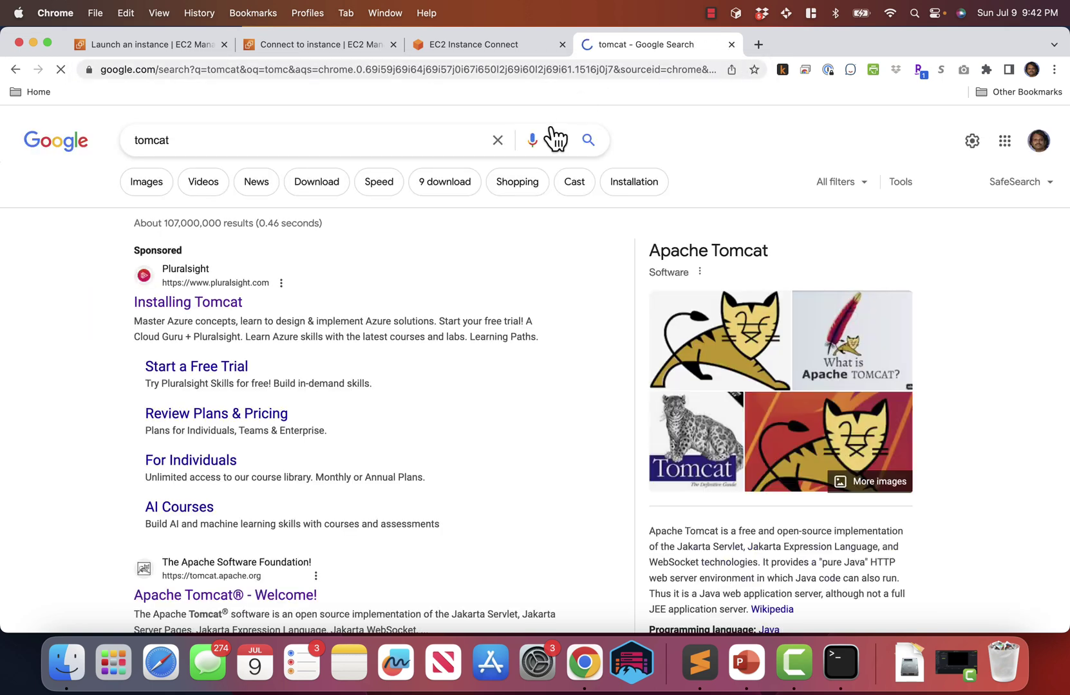
{"action": "scroll", "coordinate": [219, 464], "scroll_direction": "down", "scroll_amount": 3}
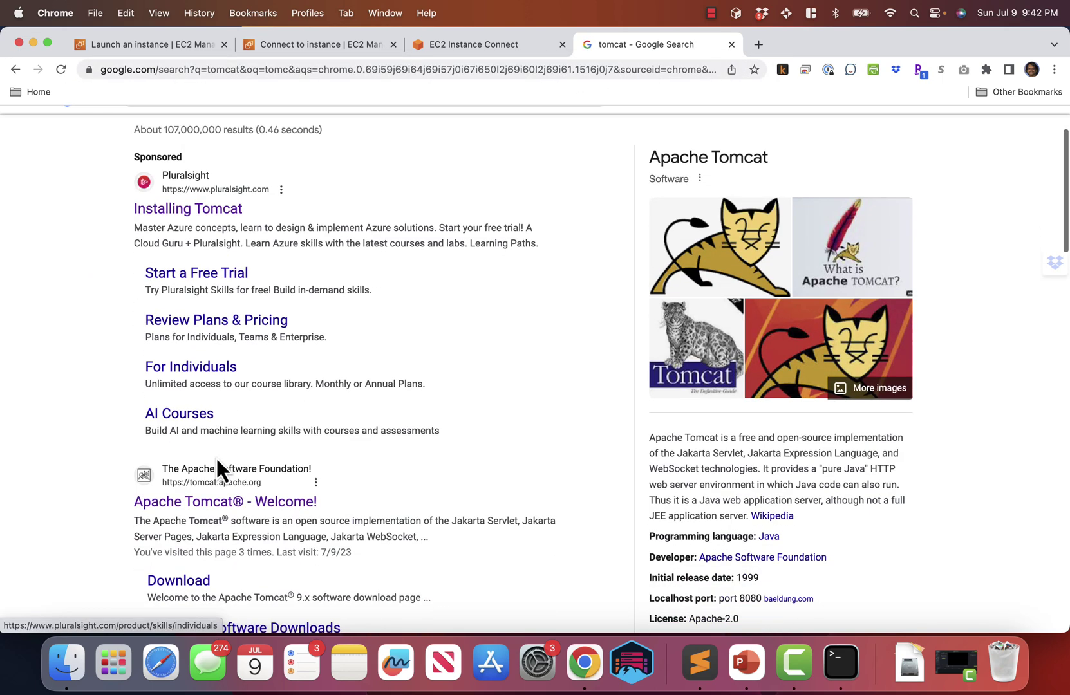
{"action": "left_click", "coordinate": [226, 502]}
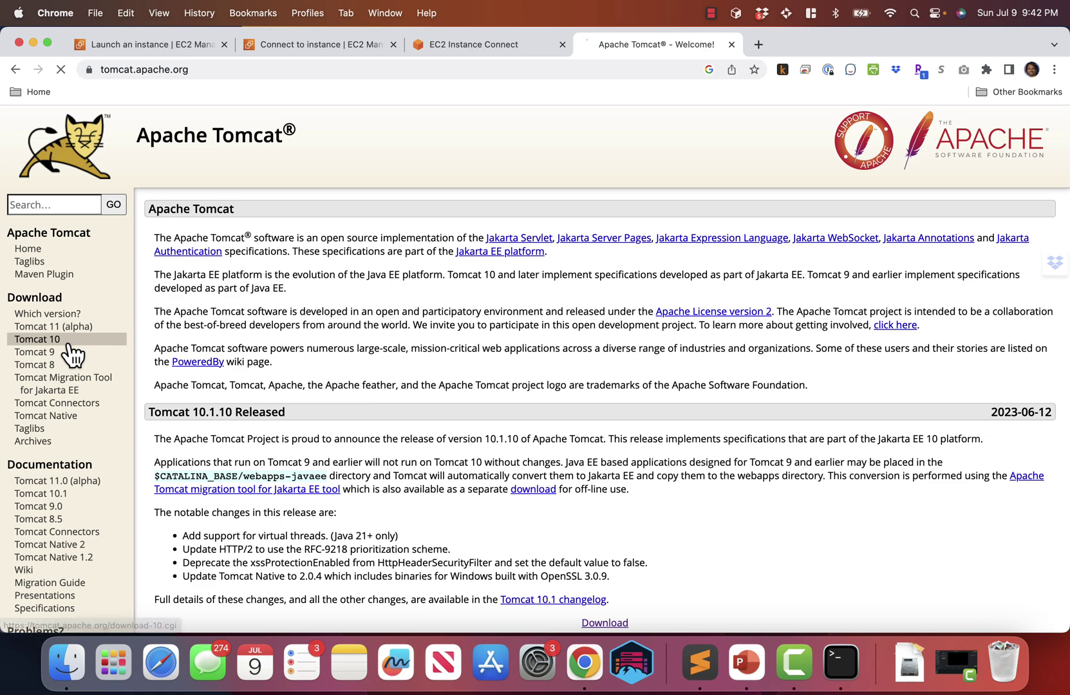
{"action": "left_click", "coordinate": [38, 340]}
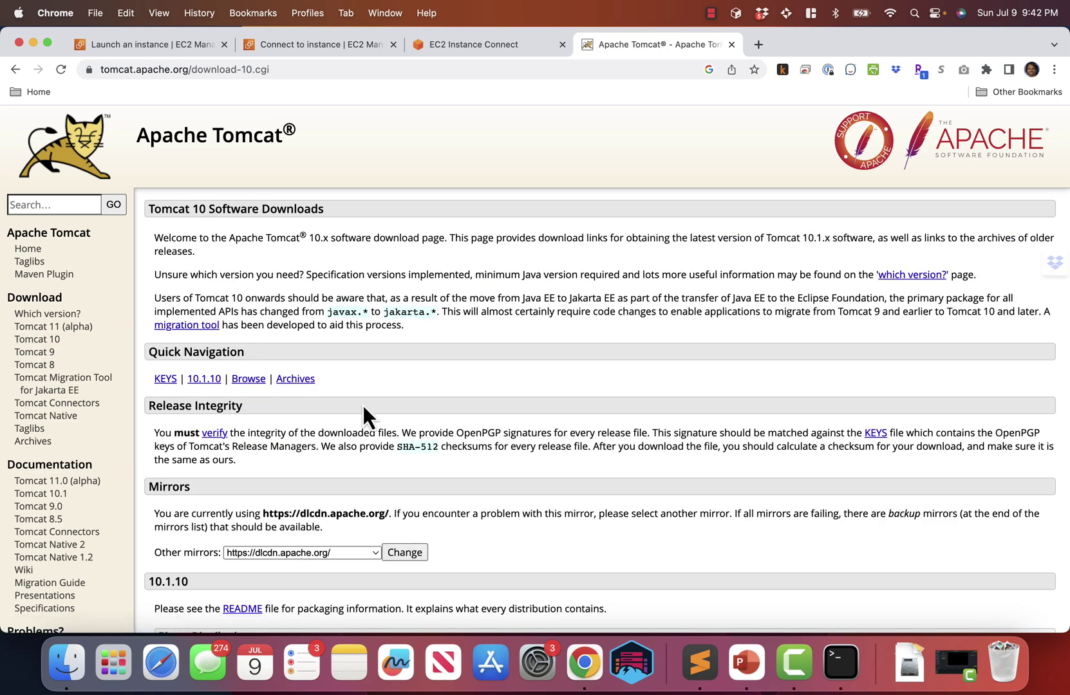
Step: Copy the link address of the Tomcat 10.1.10 core zip distribution
{"action": "scroll", "coordinate": [364, 410], "scroll_direction": "down", "scroll_amount": 5}
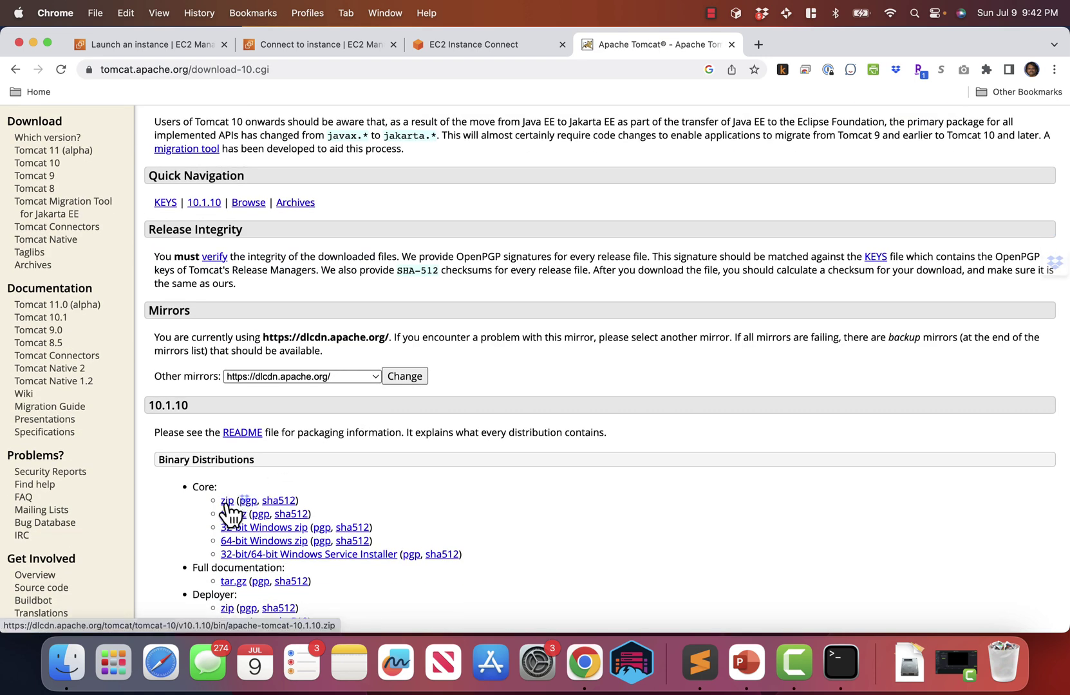
{"action": "right_click", "coordinate": [227, 504]}
{"action": "left_click", "coordinate": [282, 420]}
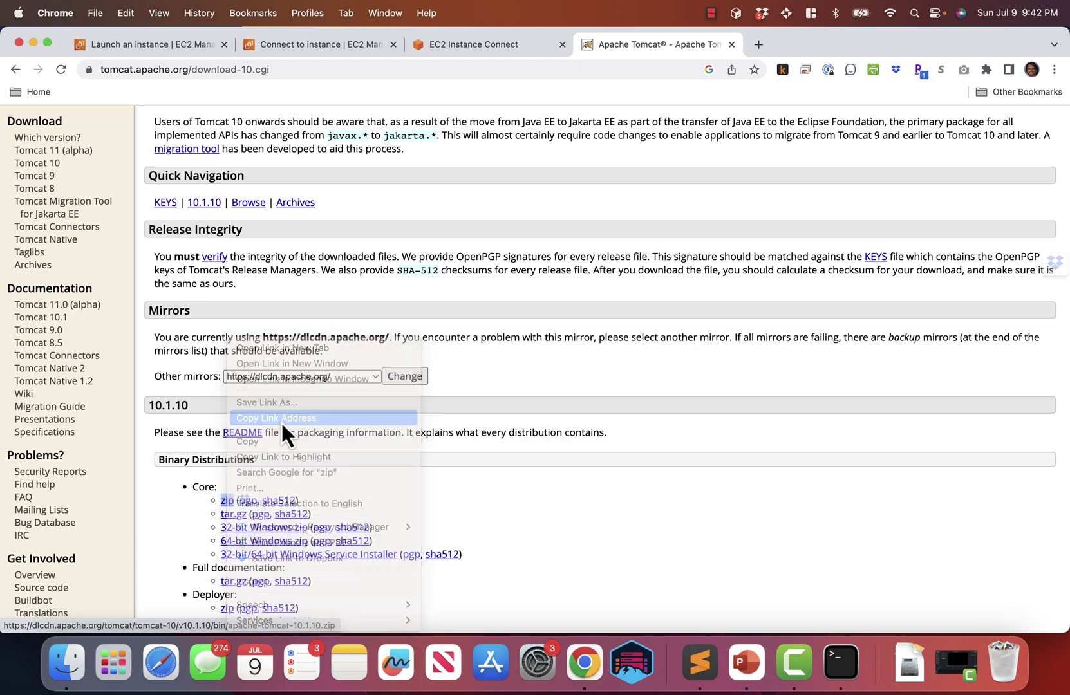
Step: Download apache-tomcat-10.1.10.zip onto the instance with curl -O and the copied link, and list the home directory's files
{"action": "left_click", "coordinate": [475, 45]}
{"action": "type", "text": "c"}
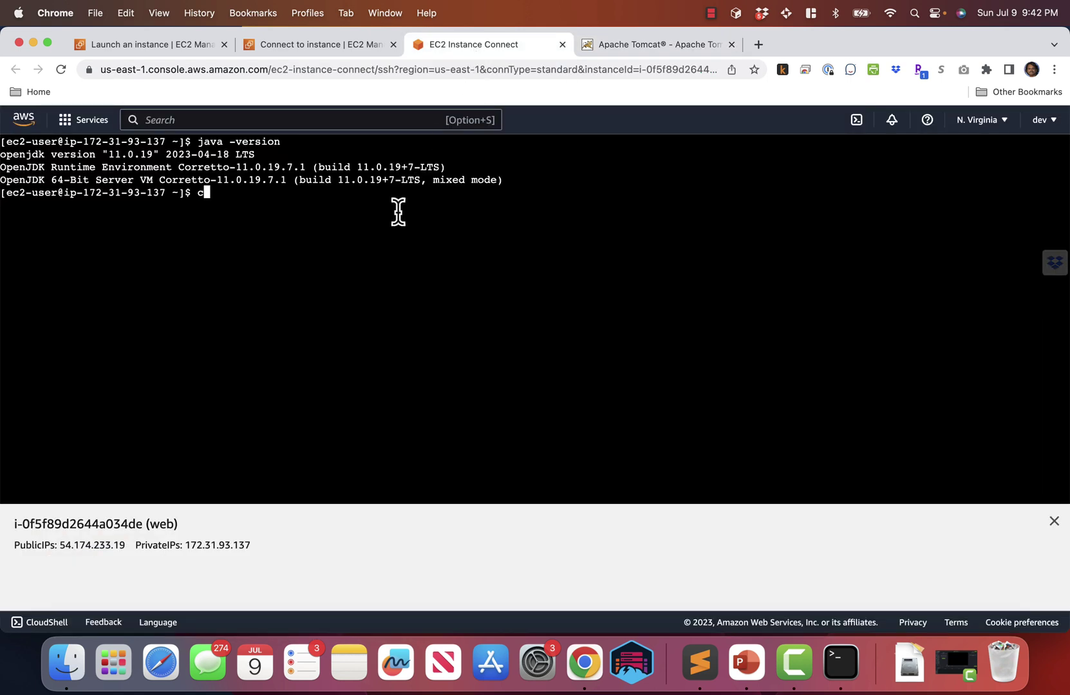
{"action": "type", "text": "url -O"}
{"action": "key", "text": "super+v"}
{"action": "key", "text": "Return"}
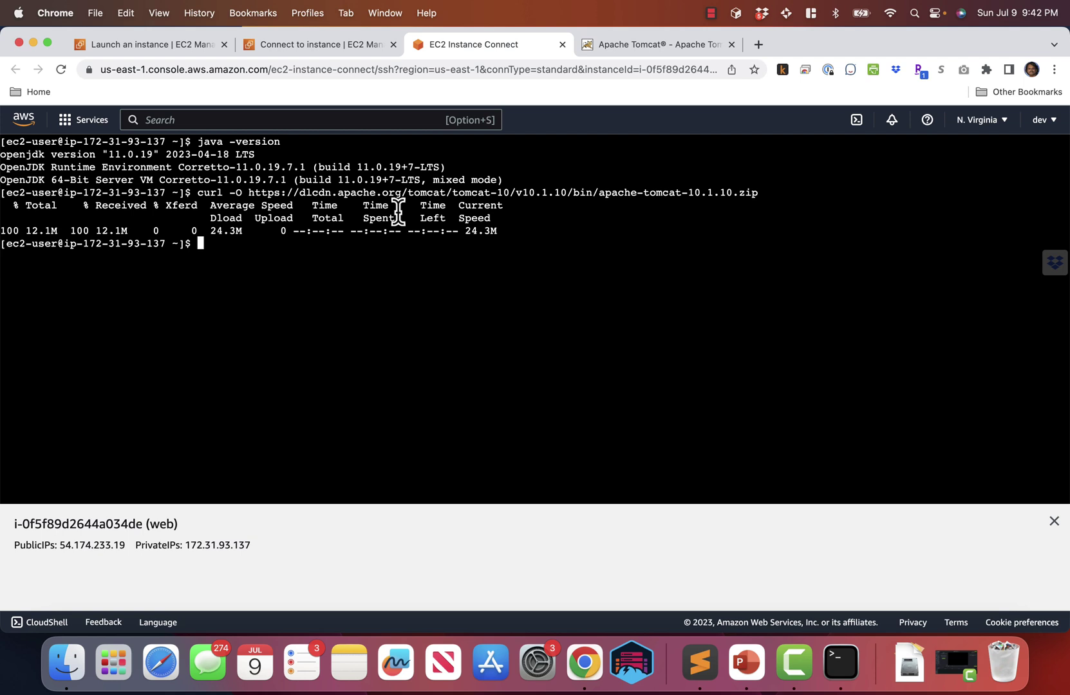
{"action": "type", "text": "ls"}
{"action": "key", "text": "Return"}
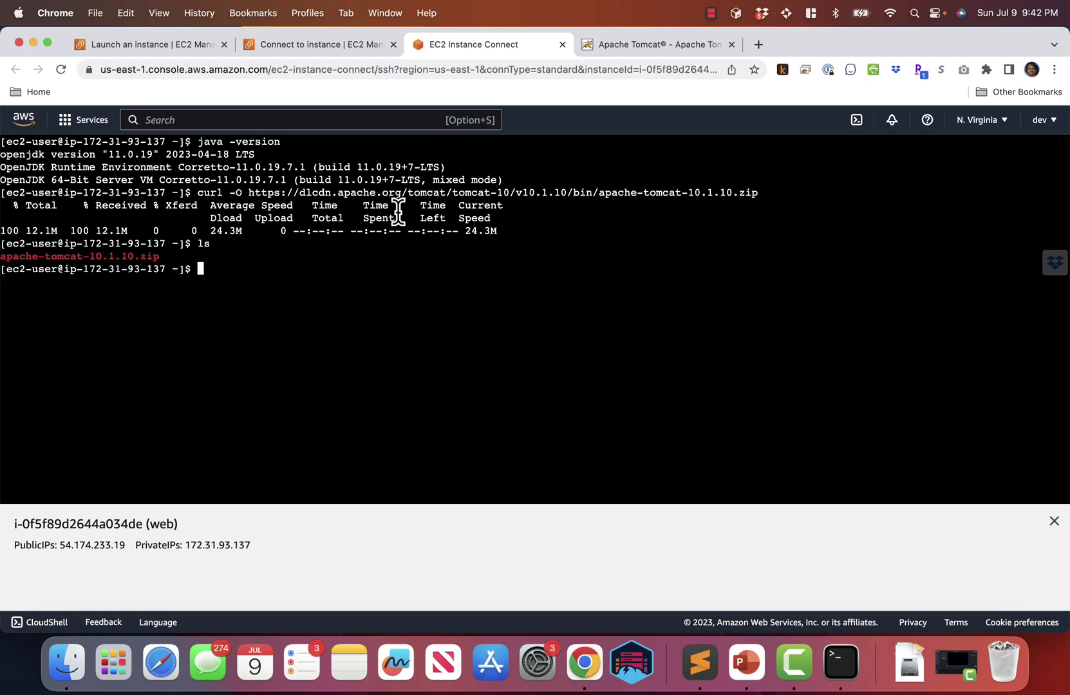
Step: Unzip apache-tomcat-10.1.10.zip on the instance and clear the terminal
{"action": "type", "text": "unzip apache-tomcat-10.1.10.zip"}
{"action": "key", "text": "Return"}
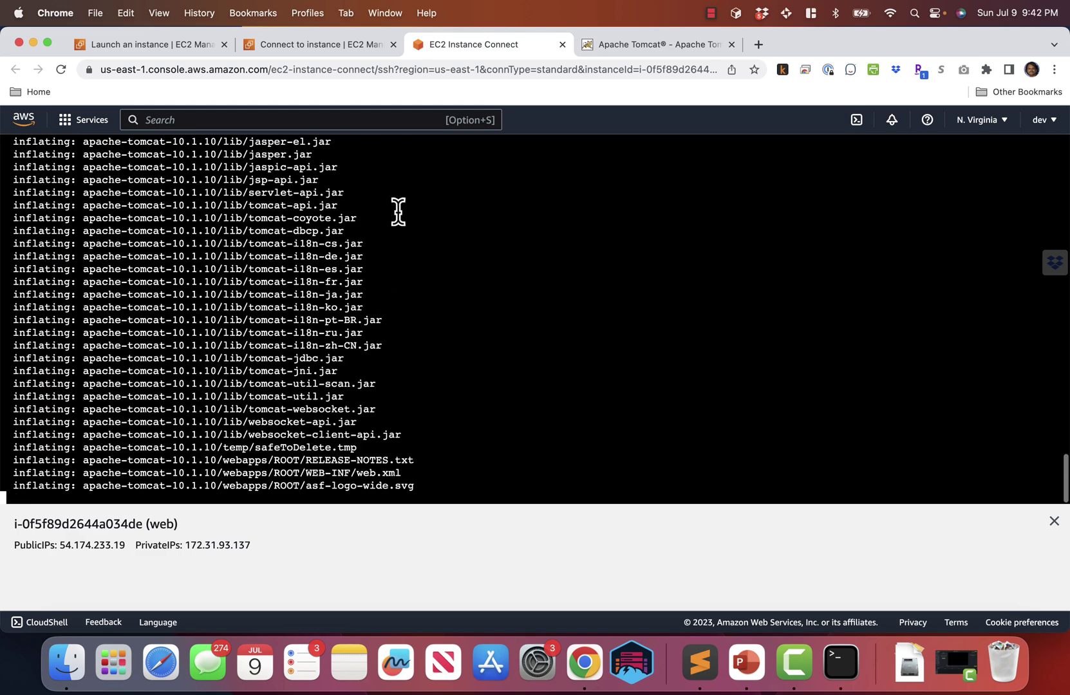
{"action": "type", "text": "clear"}
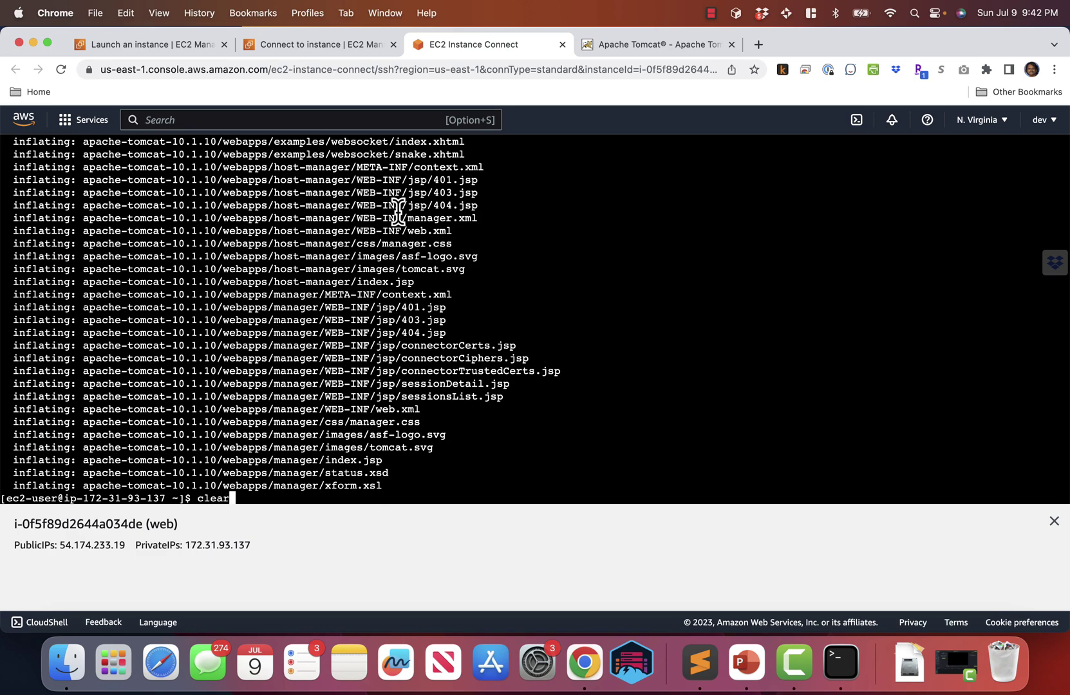
{"action": "key", "text": "Return"}
Step: Change into the apache-tomcat-10.1.10 directory and list its contents
{"action": "type", "text": "cd apache-tomcat-10.1.10/"}
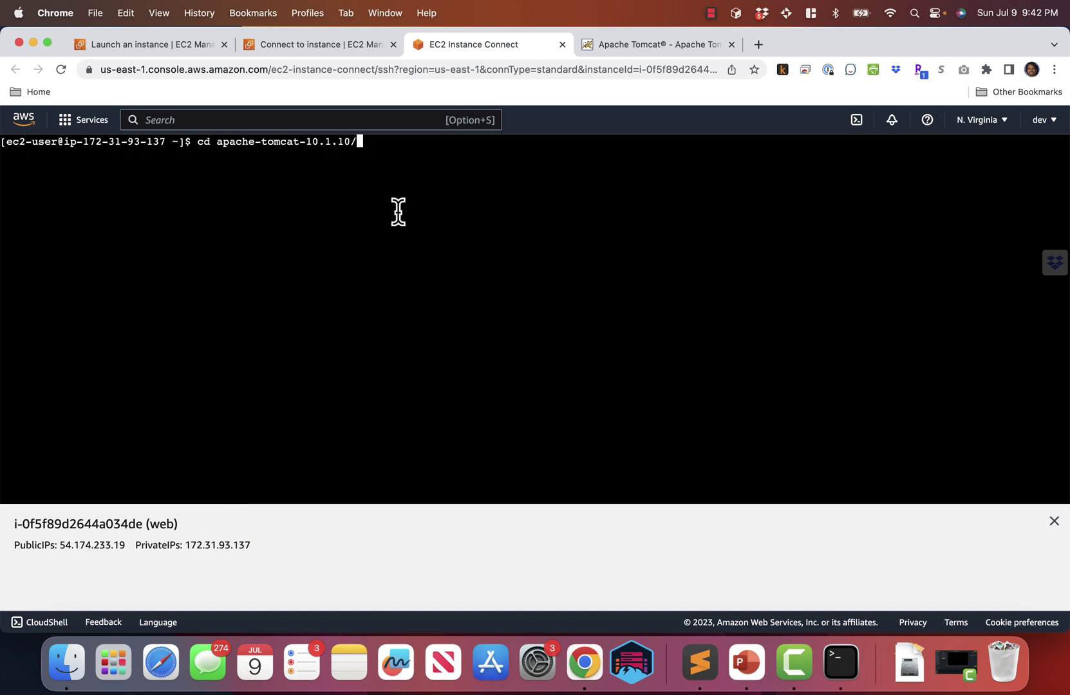
{"action": "key", "text": "Return"}
{"action": "type", "text": "ls"}
{"action": "key", "text": "Return"}
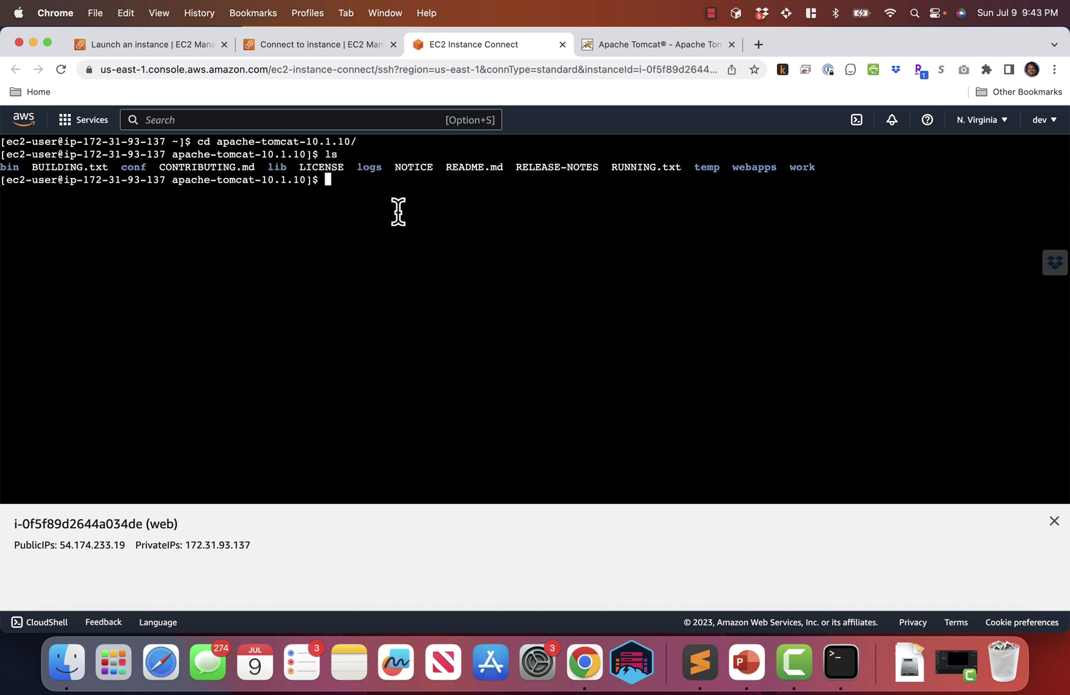
Step: Change into Tomcat's bin directory, list its files and highlight startup.sh
{"action": "type", "text": "cd bin"}
{"action": "key", "text": "Return"}
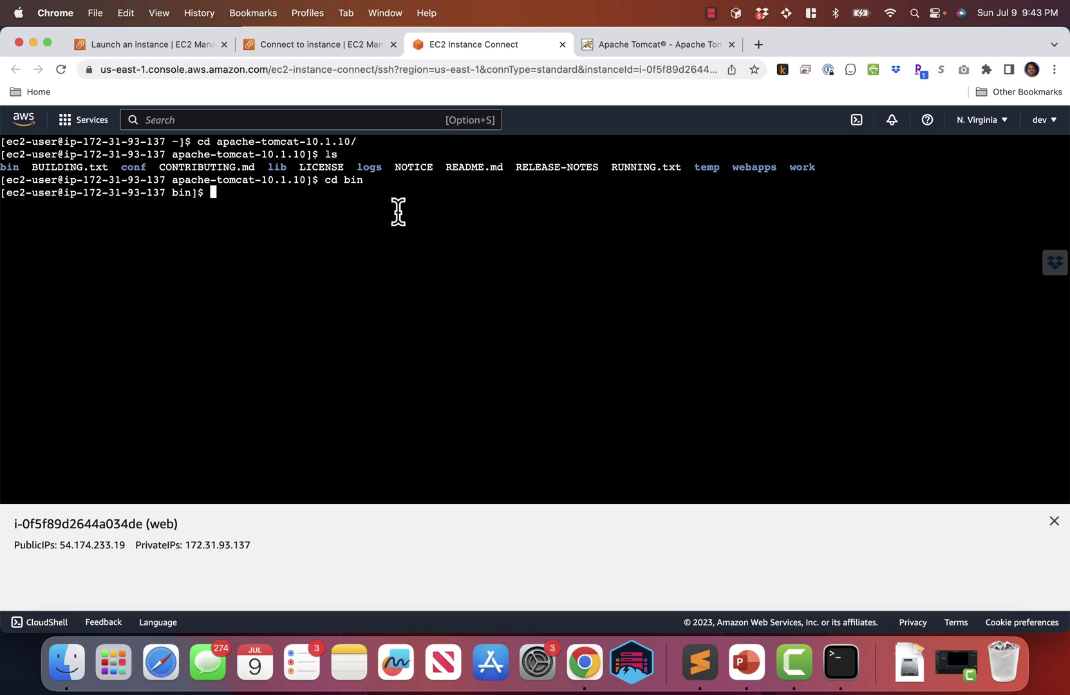
{"action": "type", "text": "ls"}
{"action": "key", "text": "Return"}
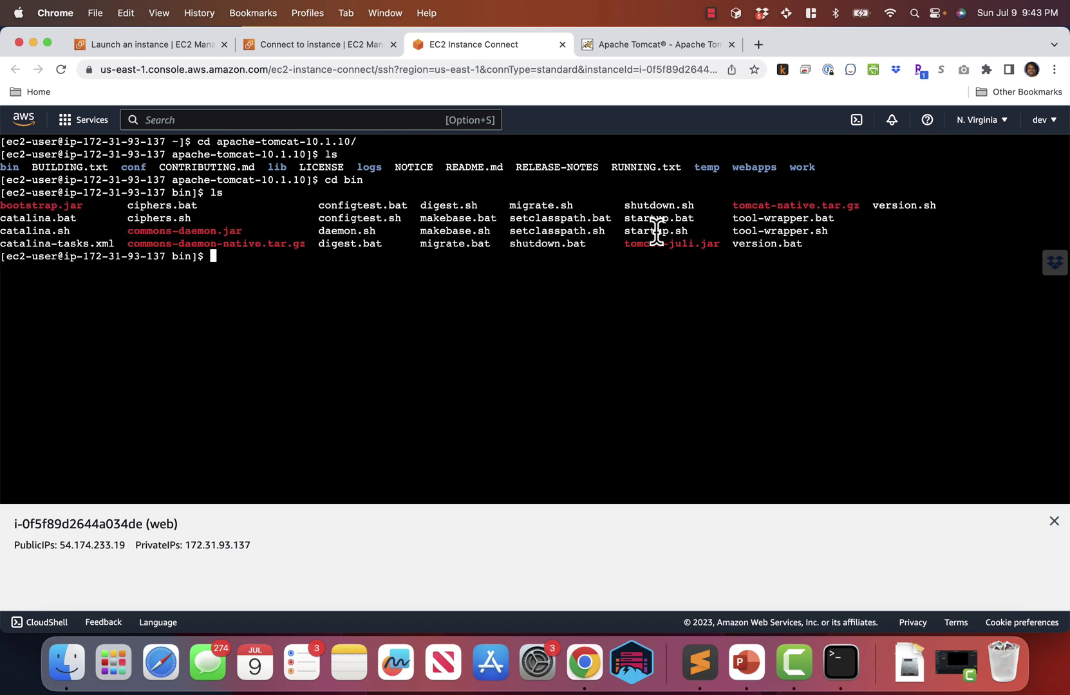
{"action": "left_click_drag", "start_coordinate": [638, 237], "coordinate": [680, 238]}
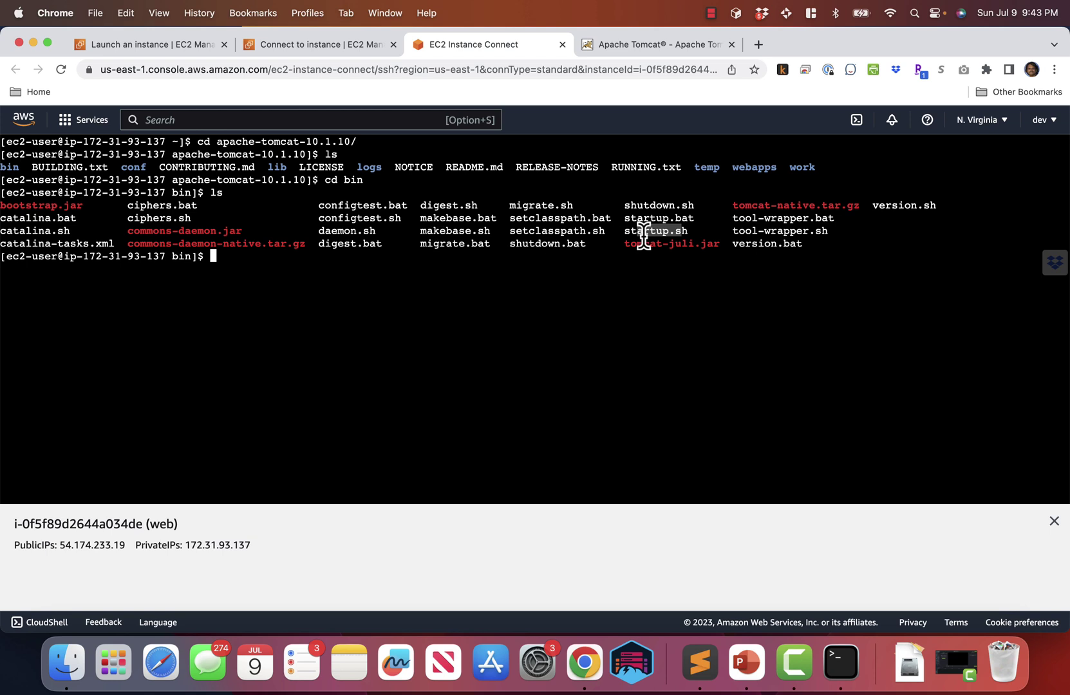
Step: Make all shell scripts in Tomcat's bin directory executable with chmod +x *.sh and start Tomcat with ./startup.sh
{"action": "left_click", "coordinate": [395, 298]}
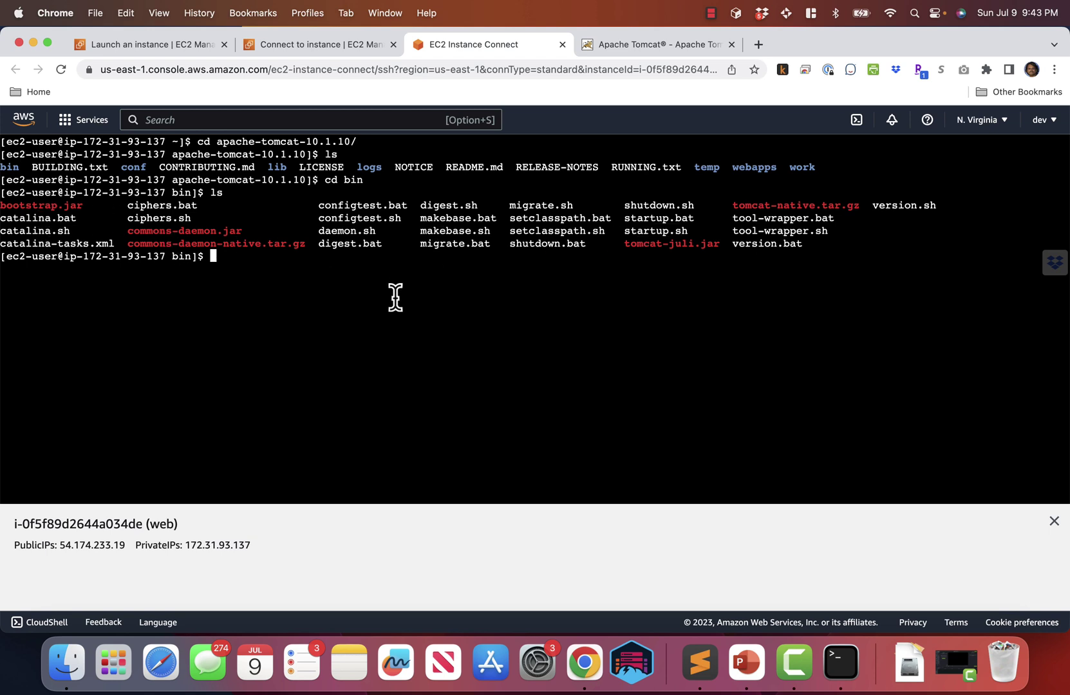
{"action": "type", "text": "chmod +x *.sh"}
{"action": "key", "text": "Return"}
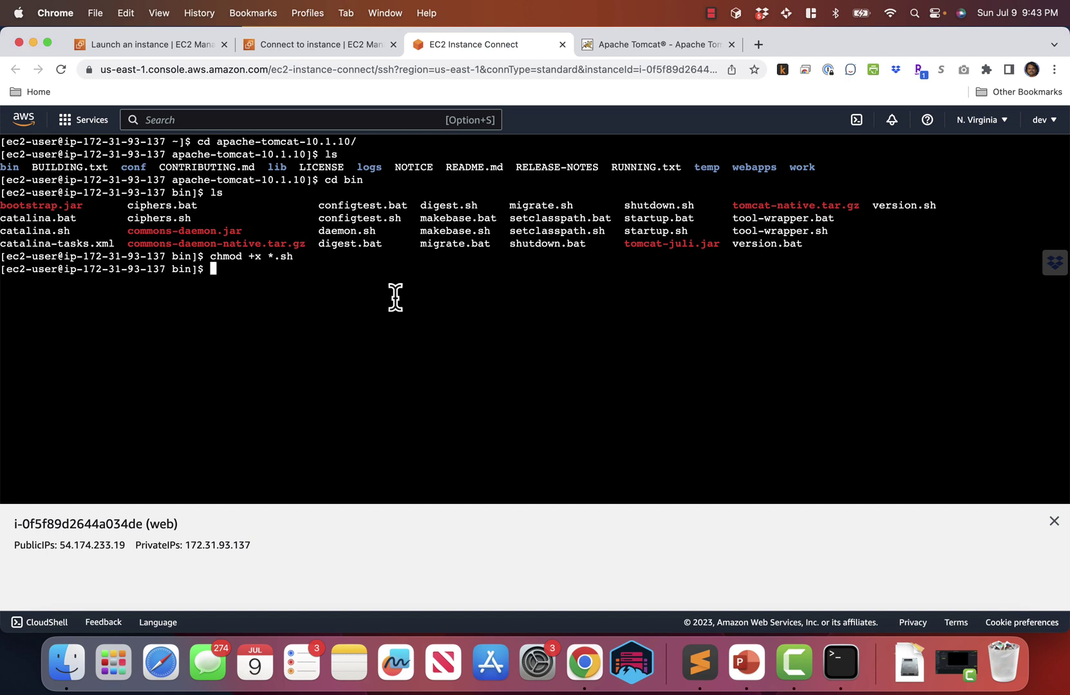
{"action": "type", "text": "./startup.sh"}
{"action": "key", "text": "Return"}
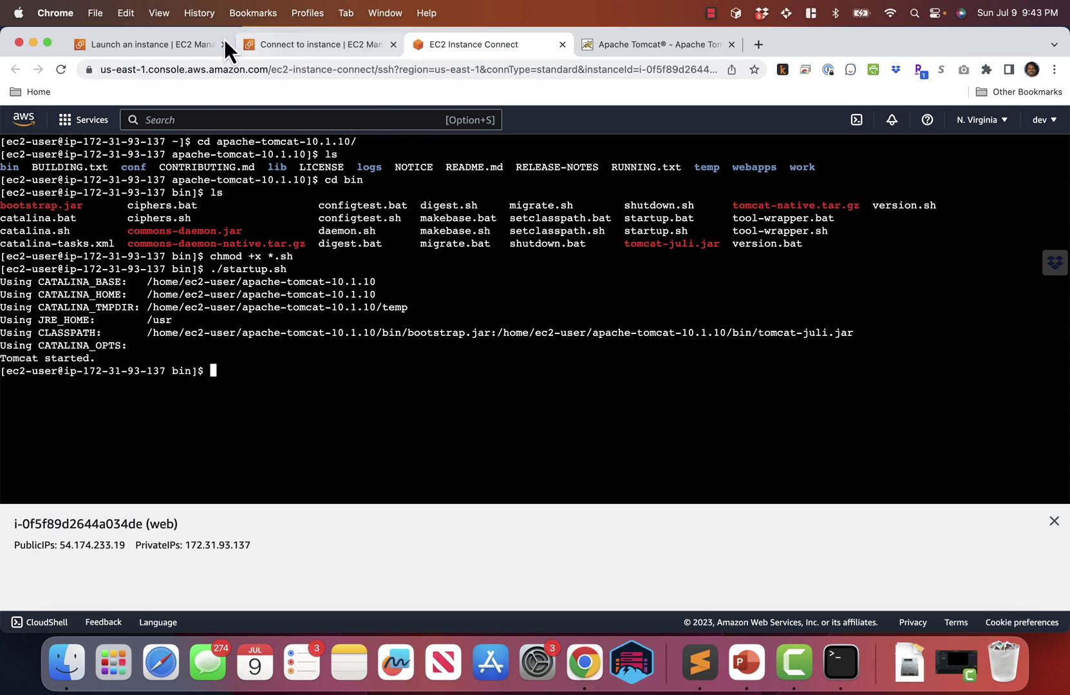
Step: Select the running web instance in the EC2 instances list and copy its public IPv4 address
{"action": "left_click", "coordinate": [284, 47]}
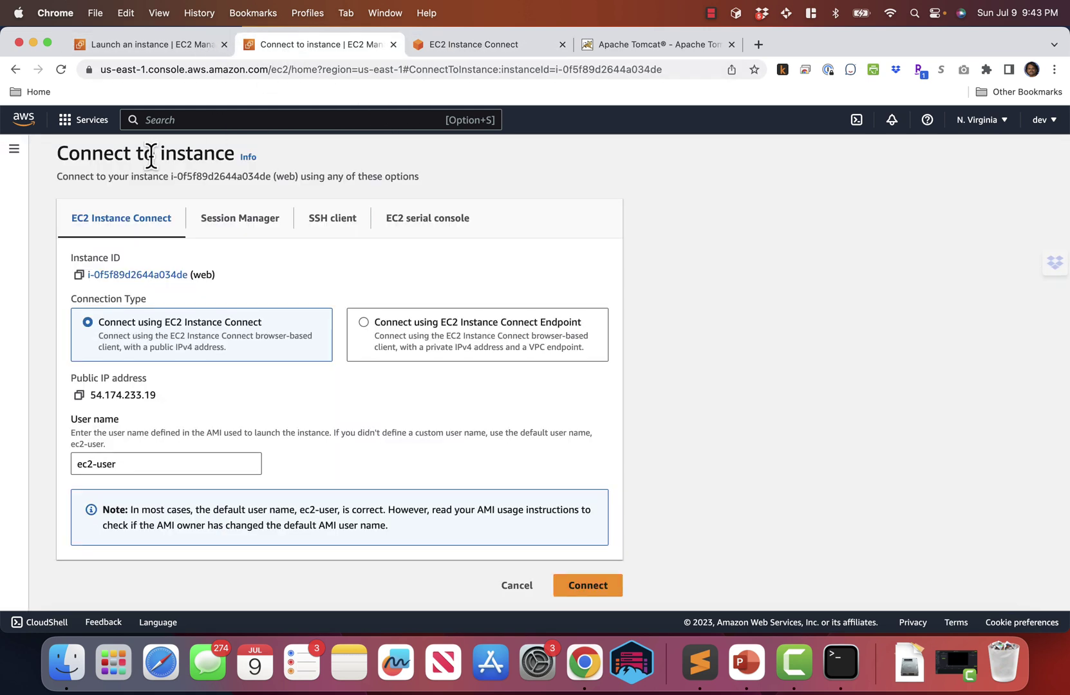
{"action": "left_click", "coordinate": [116, 158]}
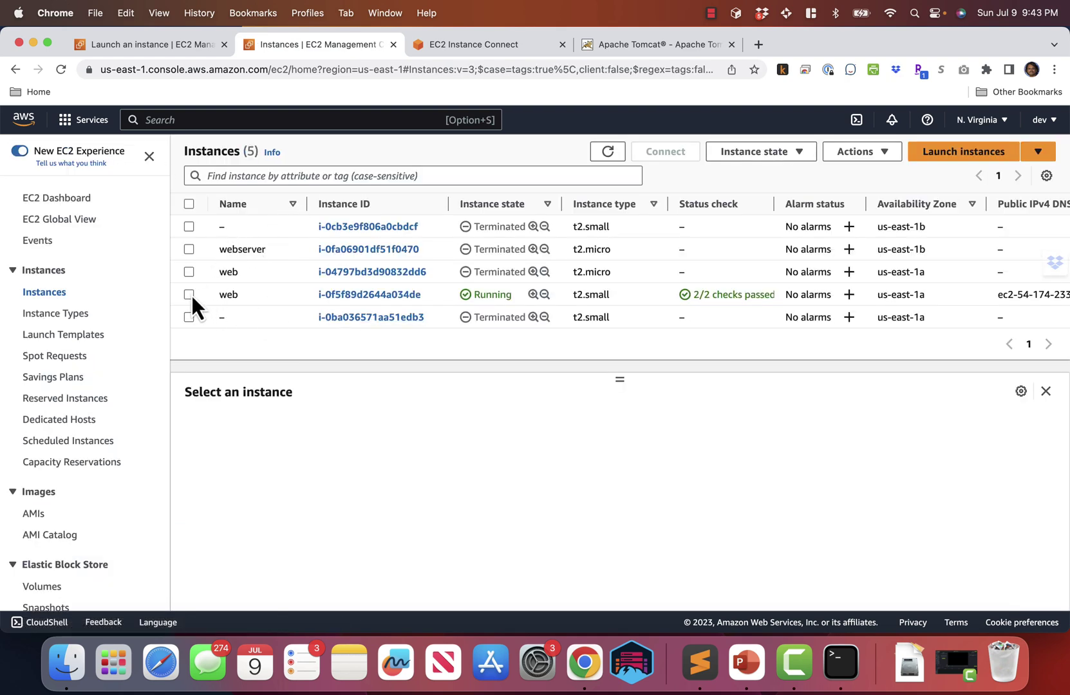
{"action": "left_click", "coordinate": [189, 295]}
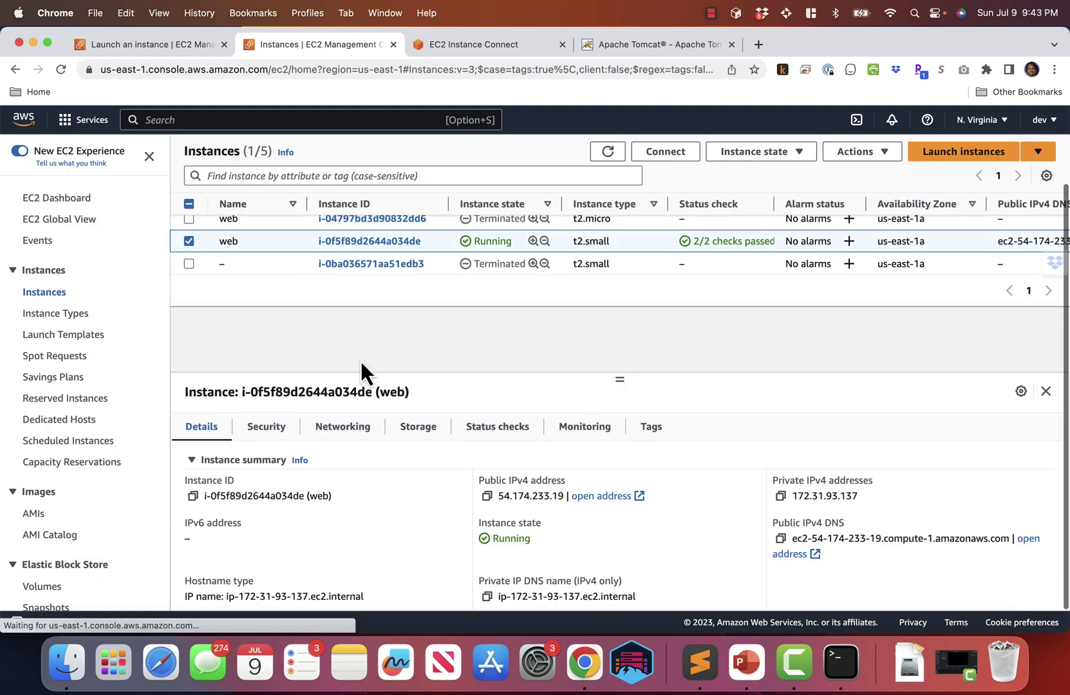
{"action": "left_click", "coordinate": [487, 496]}
Step: Open the copied public IP address on port 8080 in a new browser tab to check Tomcat, and close that tab
{"action": "key", "text": "super+t"}
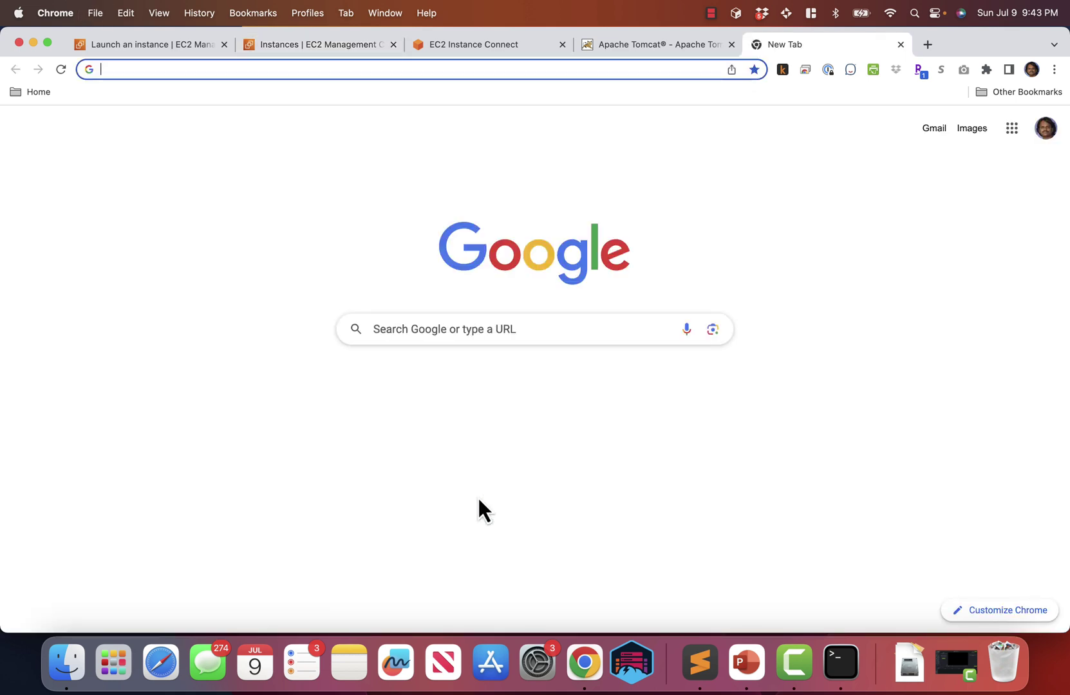
{"action": "key", "text": "super+v"}
{"action": "type", "text": ":8080"}
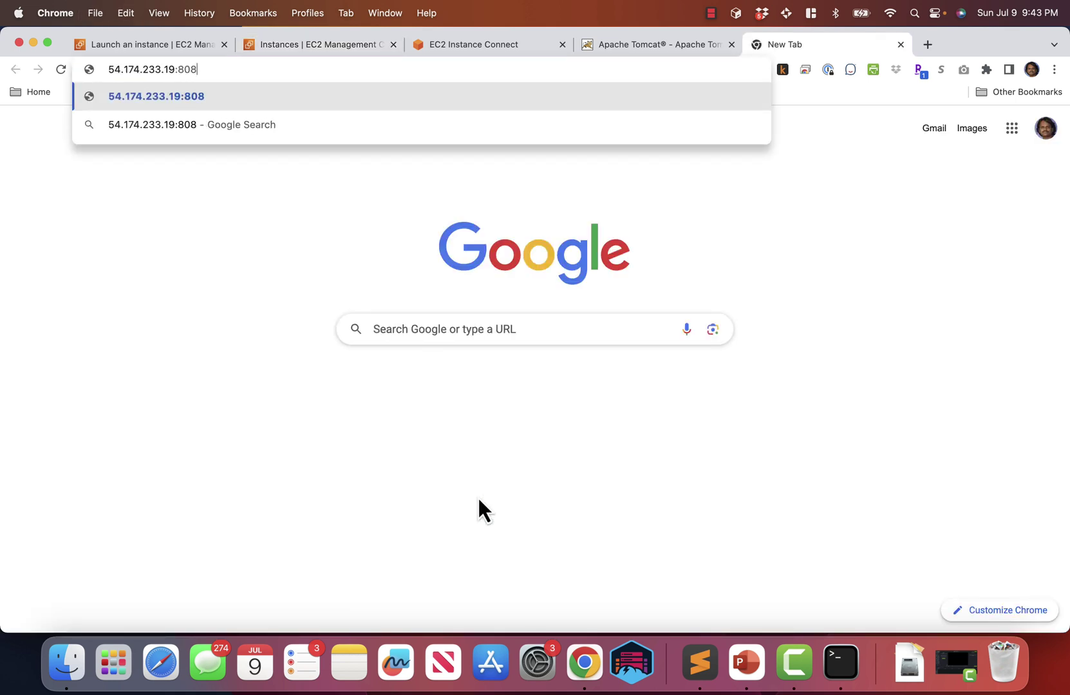
{"action": "key", "text": "Return"}
{"action": "left_click", "coordinate": [390, 375]}
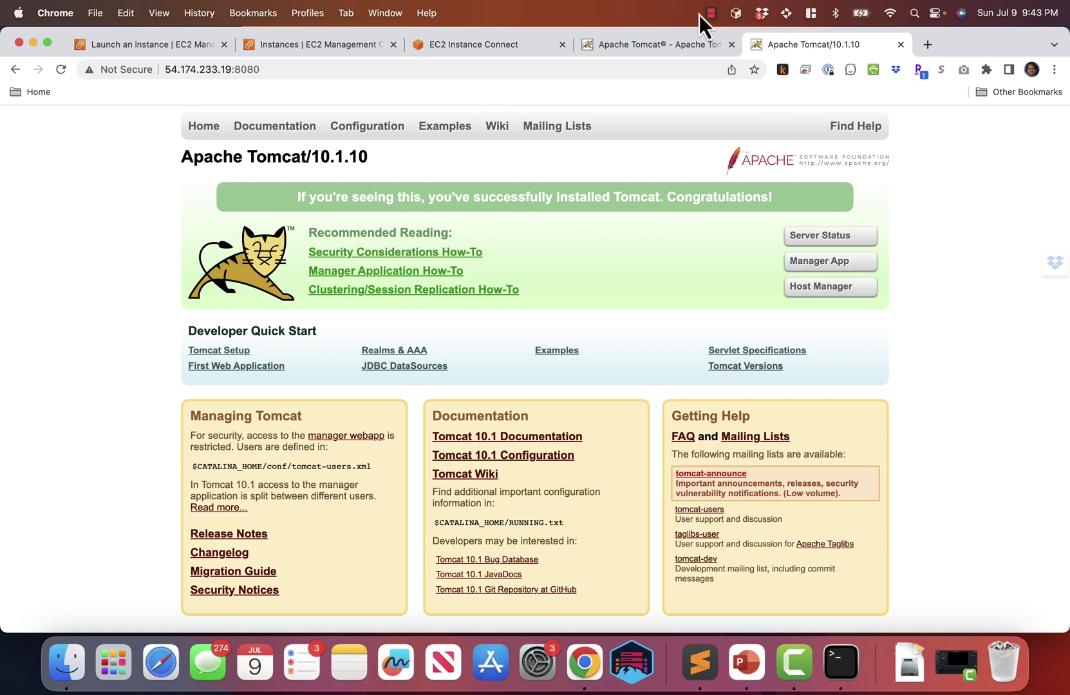
{"action": "left_click", "coordinate": [904, 45]}
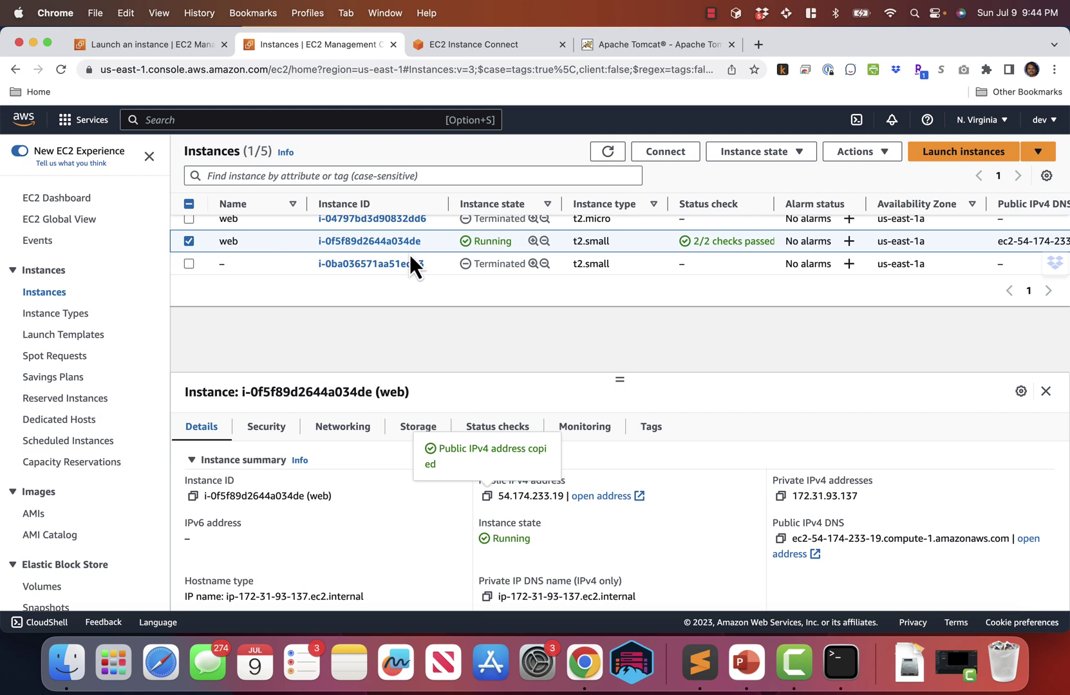
Step: Terminate the selected running web instance and confirm the termination
{"action": "left_click", "coordinate": [793, 154]}
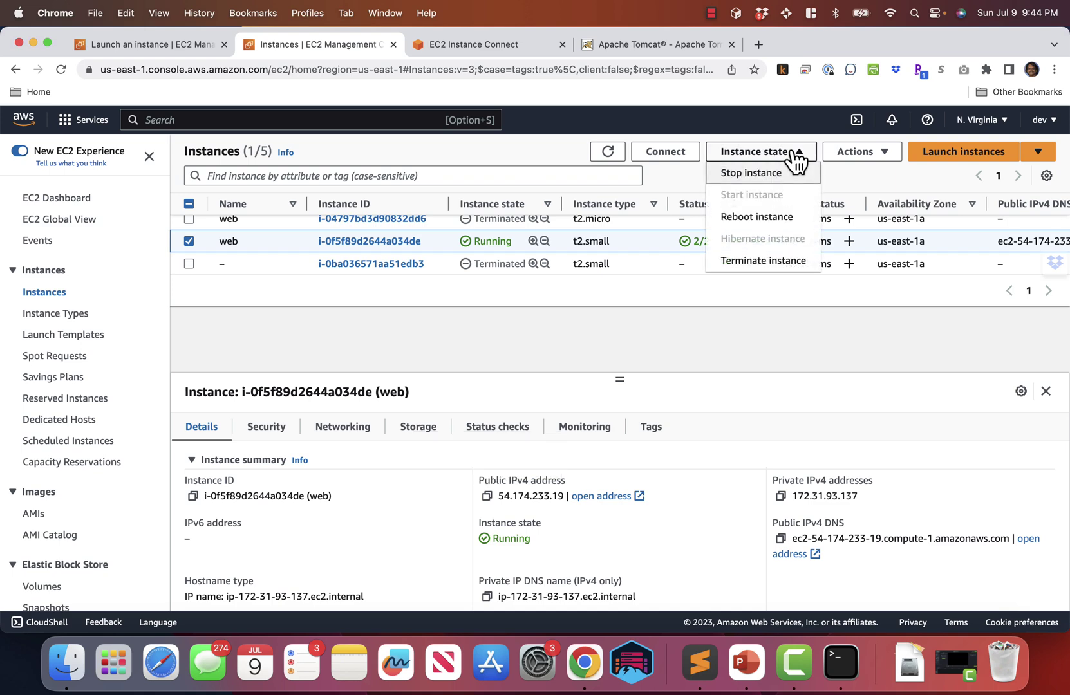
{"action": "left_click", "coordinate": [748, 259]}
{"action": "left_click", "coordinate": [779, 475]}
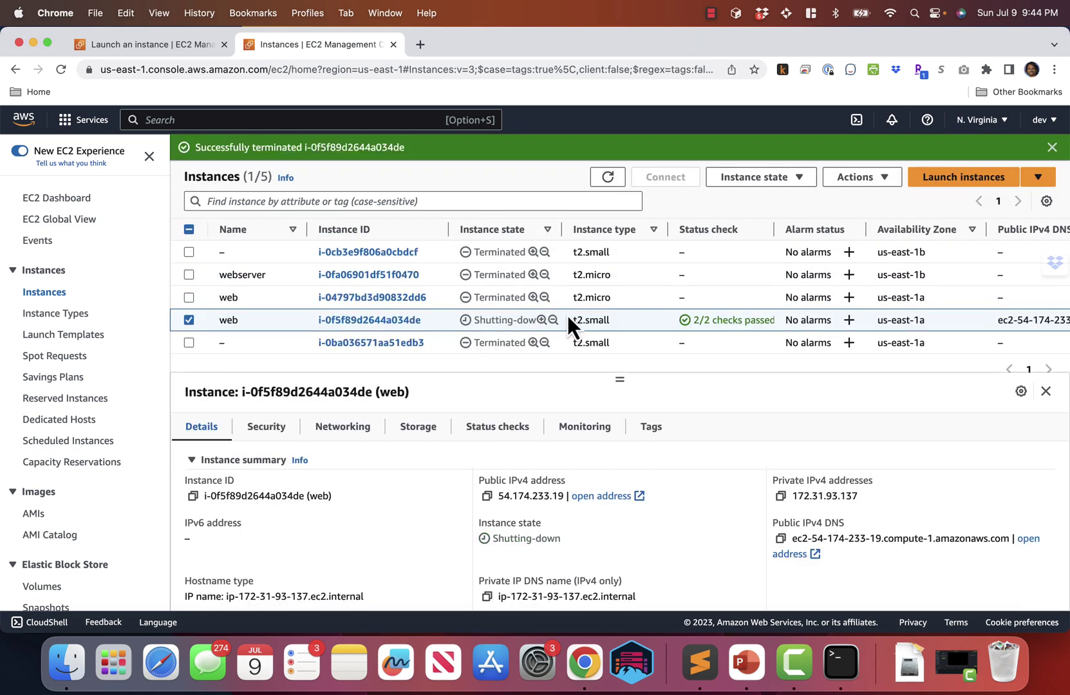
Step: Begin launching a new EC2 instance and name it web2
{"action": "left_click", "coordinate": [970, 174]}
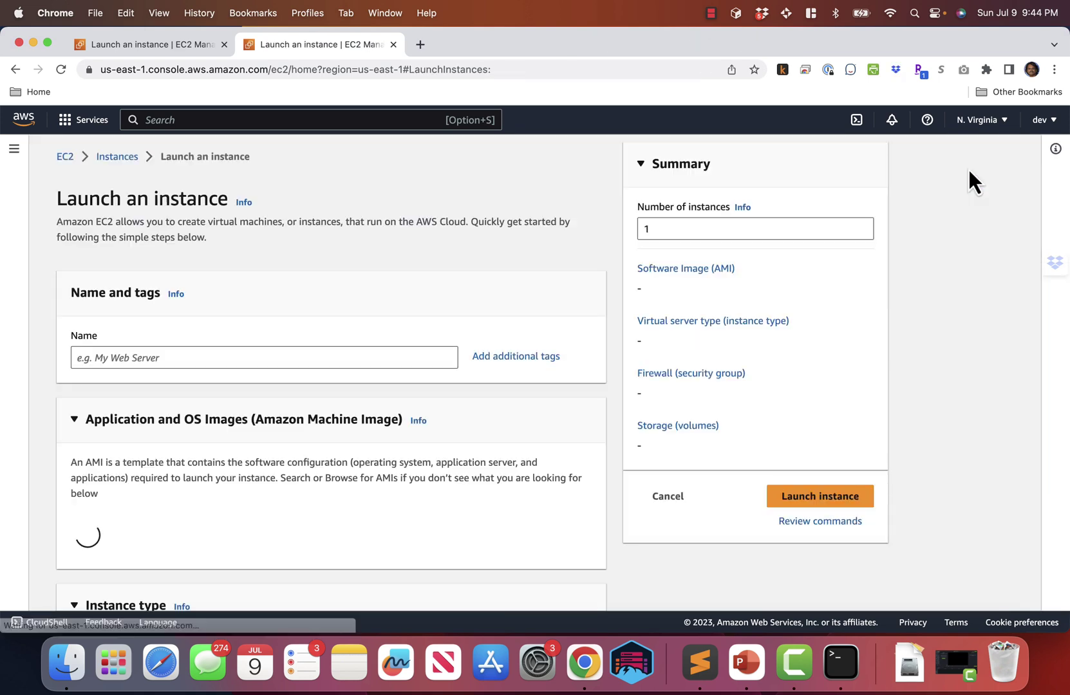
{"action": "left_click", "coordinate": [342, 358]}
{"action": "type", "text": "web2"}
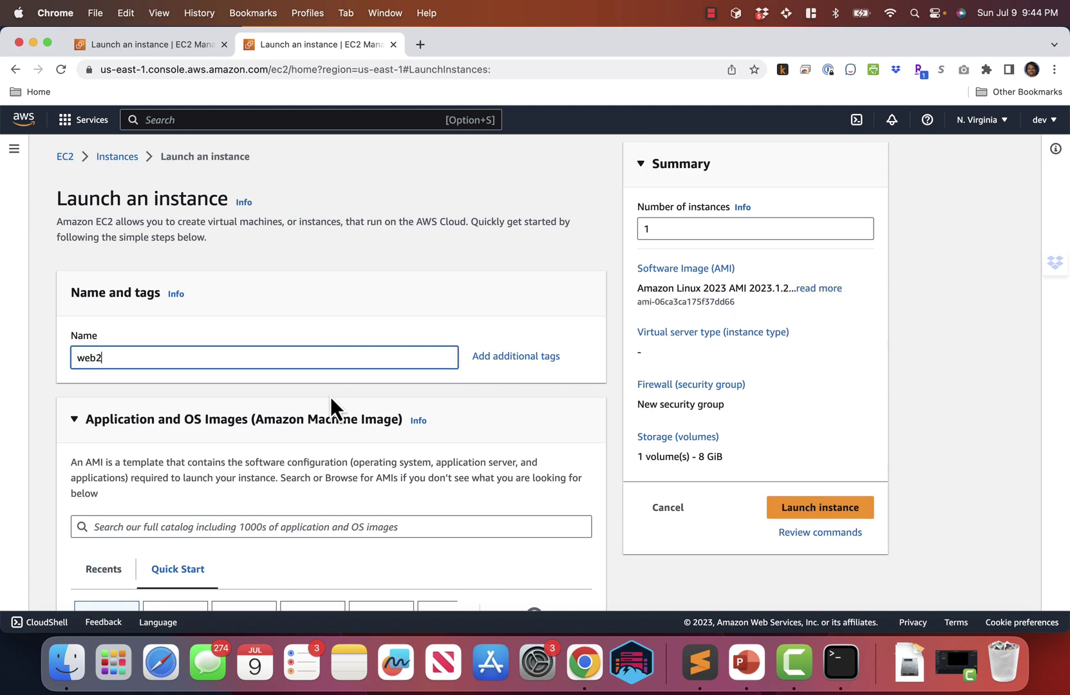
Step: Browse the AMI catalog and choose the 64-bit (x86) Amazon Linux 2 AMI (HVM) - Kernel 5.10, SSD Volume Type
{"action": "scroll", "coordinate": [330, 396], "scroll_direction": "down", "scroll_amount": 6}
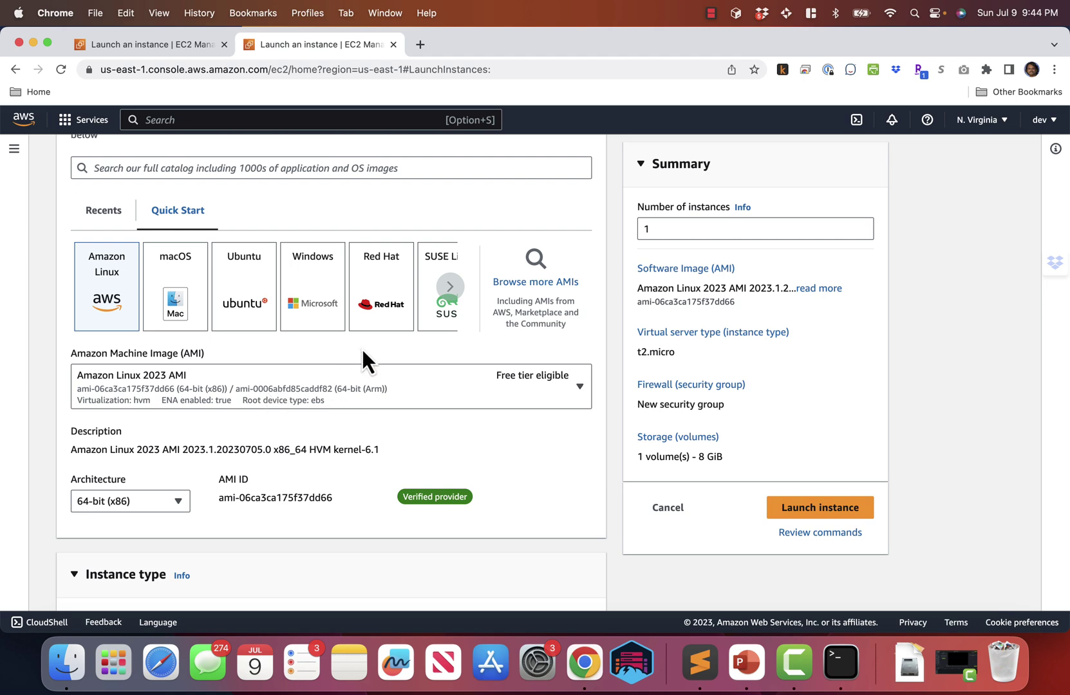
{"action": "left_click", "coordinate": [544, 283]}
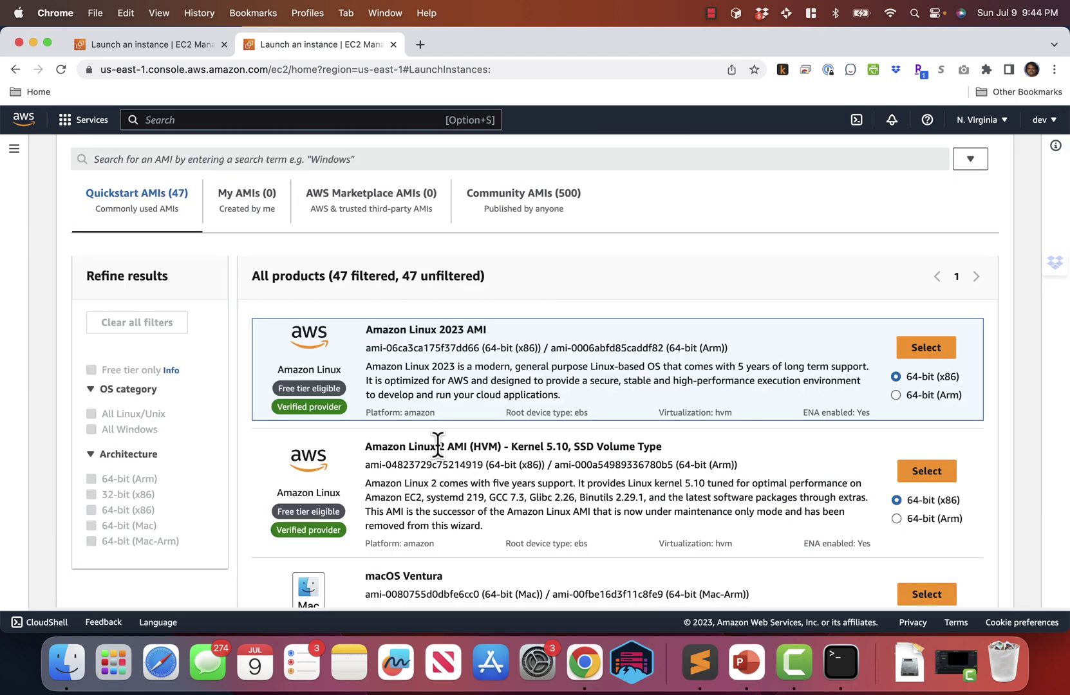
{"action": "left_click", "coordinate": [935, 480]}
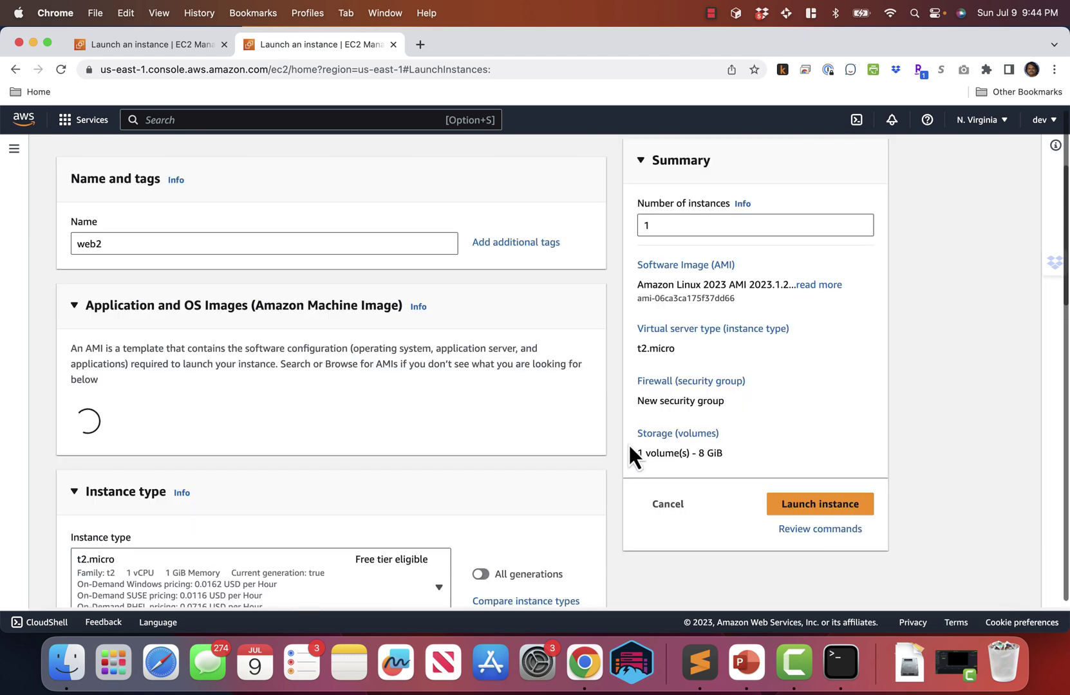
{"action": "scroll", "coordinate": [508, 438], "scroll_direction": "up", "scroll_amount": 3}
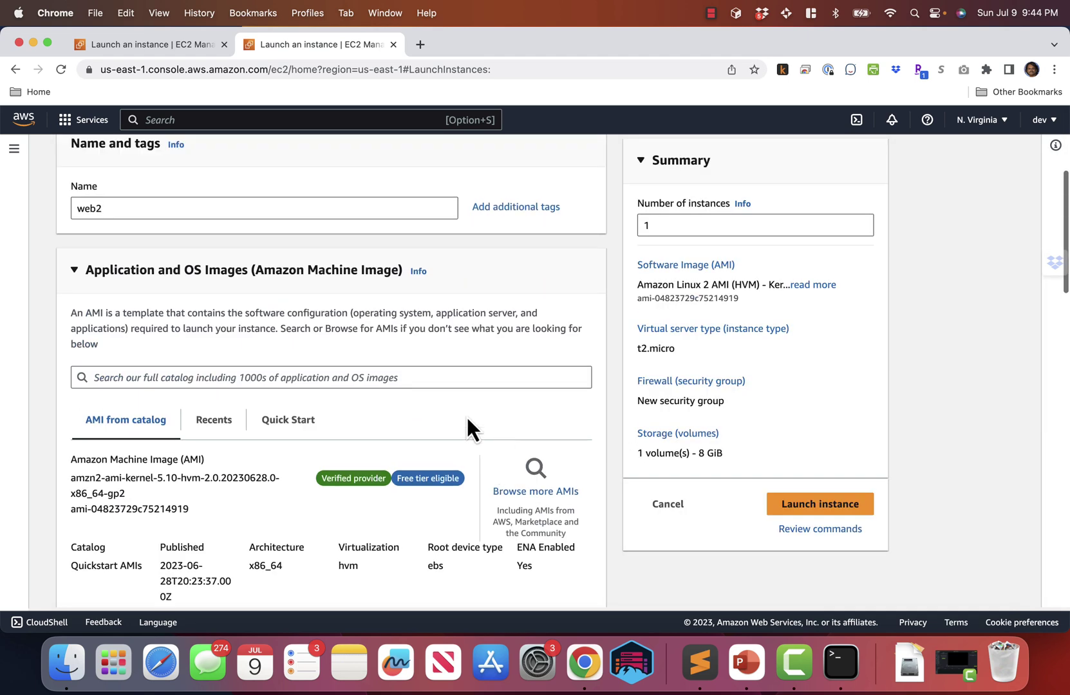
Step: Set the new instance's type to t2.small and its key pair to web
{"action": "scroll", "coordinate": [430, 408], "scroll_direction": "down", "scroll_amount": 8}
{"action": "scroll", "coordinate": [425, 387], "scroll_direction": "down", "scroll_amount": 1}
{"action": "left_click", "coordinate": [416, 347]}
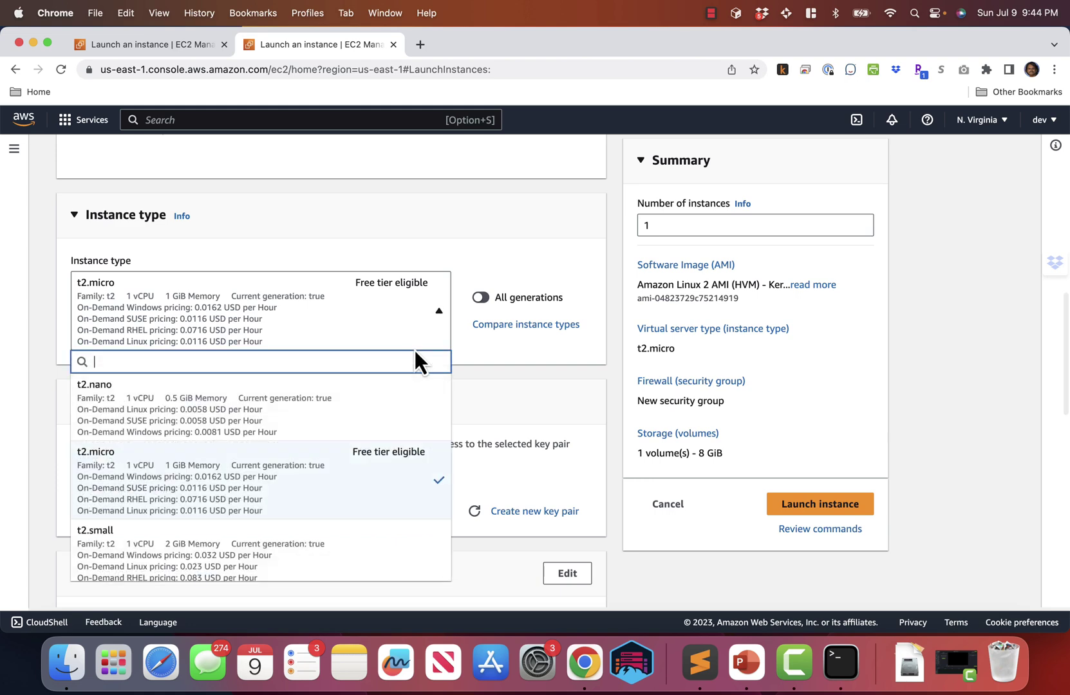
{"action": "left_click", "coordinate": [227, 546]}
{"action": "scroll", "coordinate": [226, 546], "scroll_direction": "down", "scroll_amount": 2}
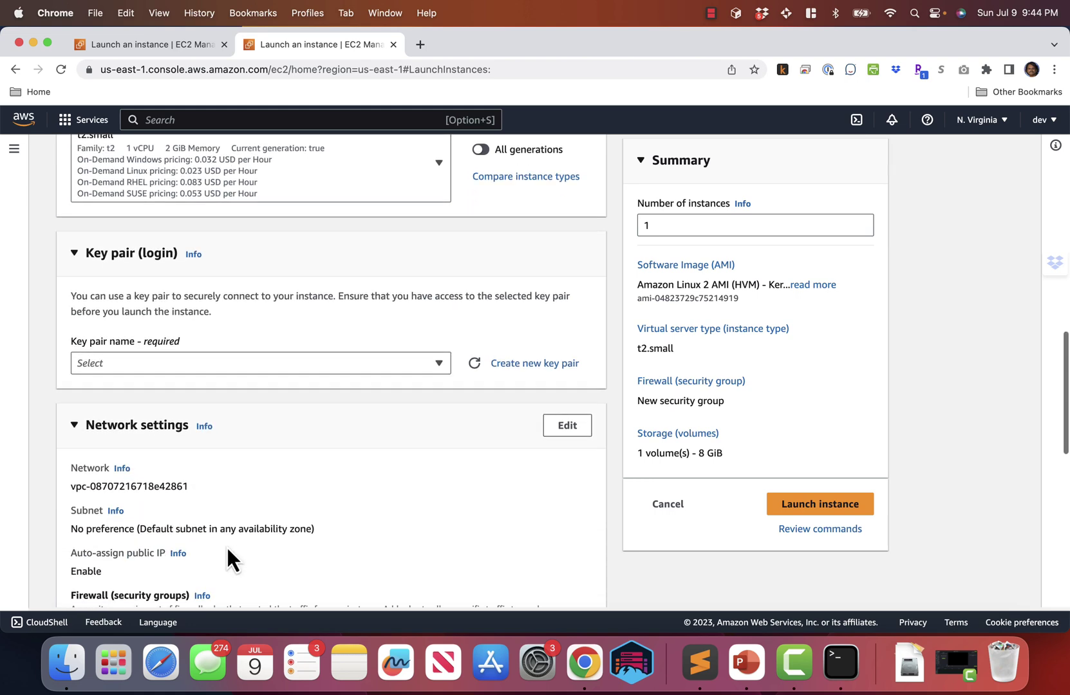
{"action": "left_click", "coordinate": [353, 362]}
{"action": "left_click", "coordinate": [190, 438]}
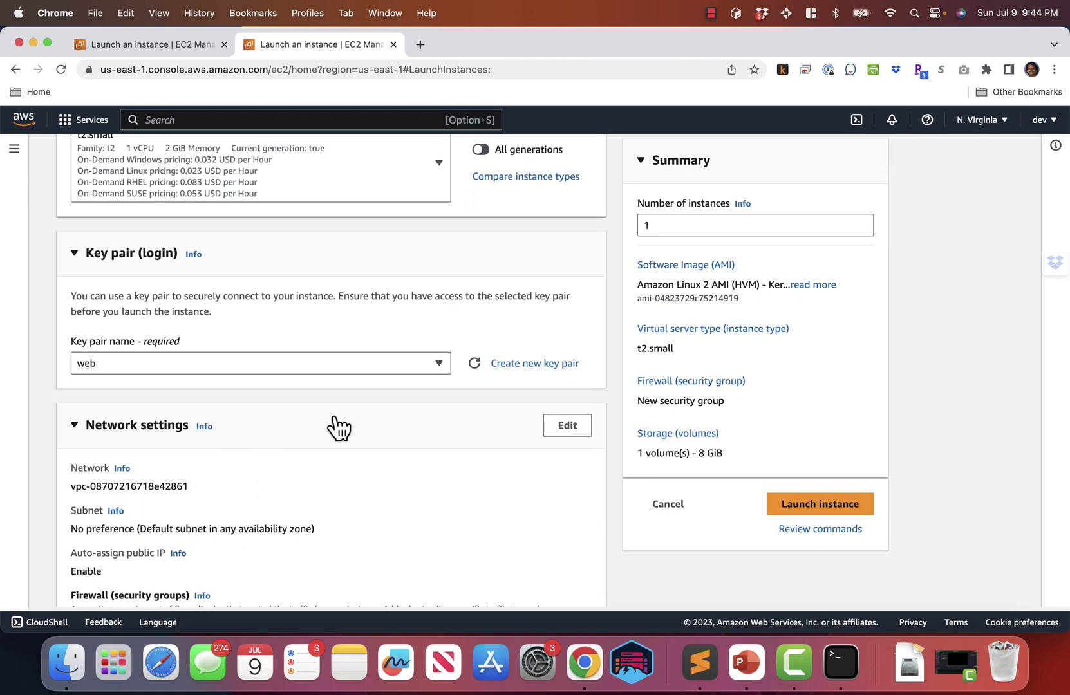
Step: Edit the network settings and add a Custom TCP security group rule for port 8080 with source 0.0.0.0/0
{"action": "scroll", "coordinate": [377, 435], "scroll_direction": "down", "scroll_amount": 2}
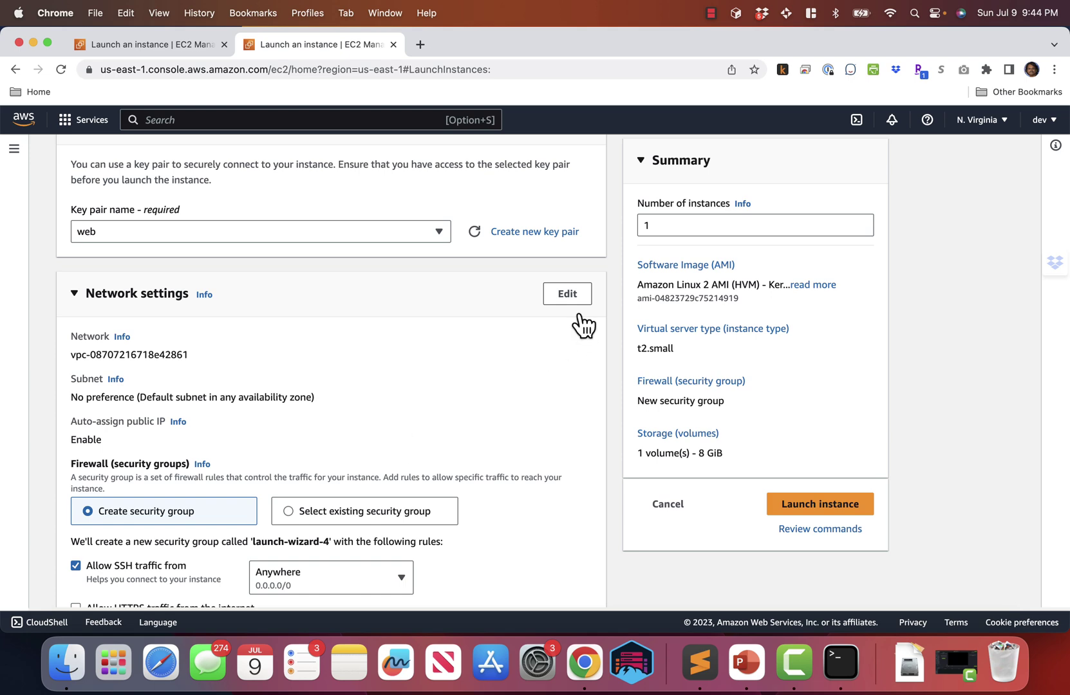
{"action": "scroll", "coordinate": [515, 322], "scroll_direction": "down", "scroll_amount": 2}
{"action": "left_click", "coordinate": [566, 178]}
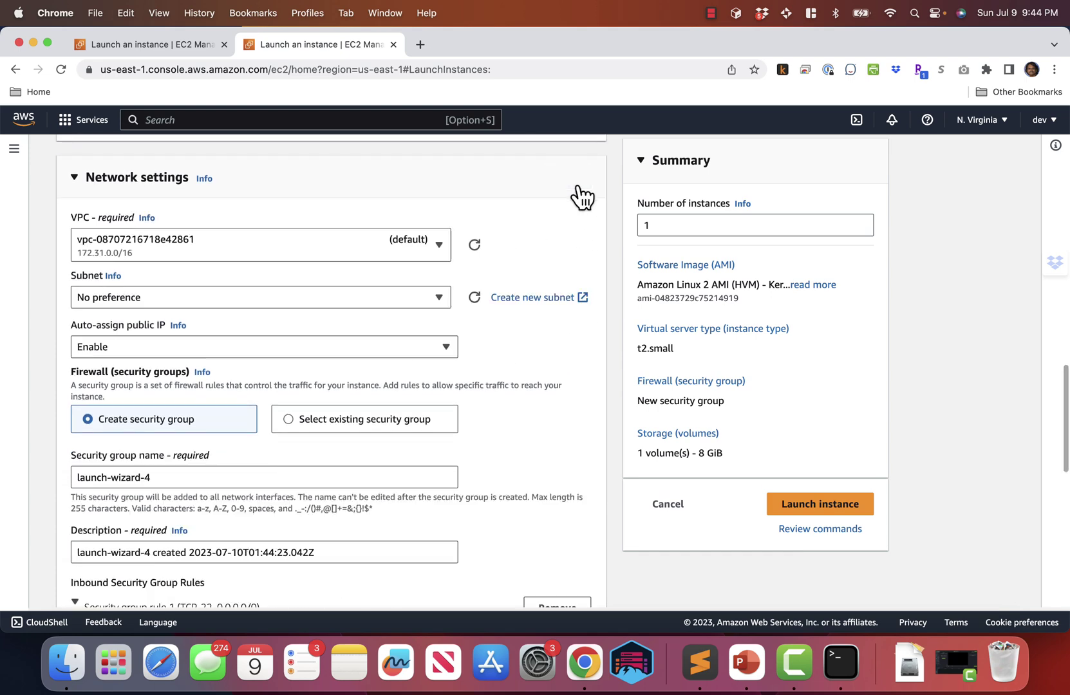
{"action": "scroll", "coordinate": [451, 380], "scroll_direction": "down", "scroll_amount": 4}
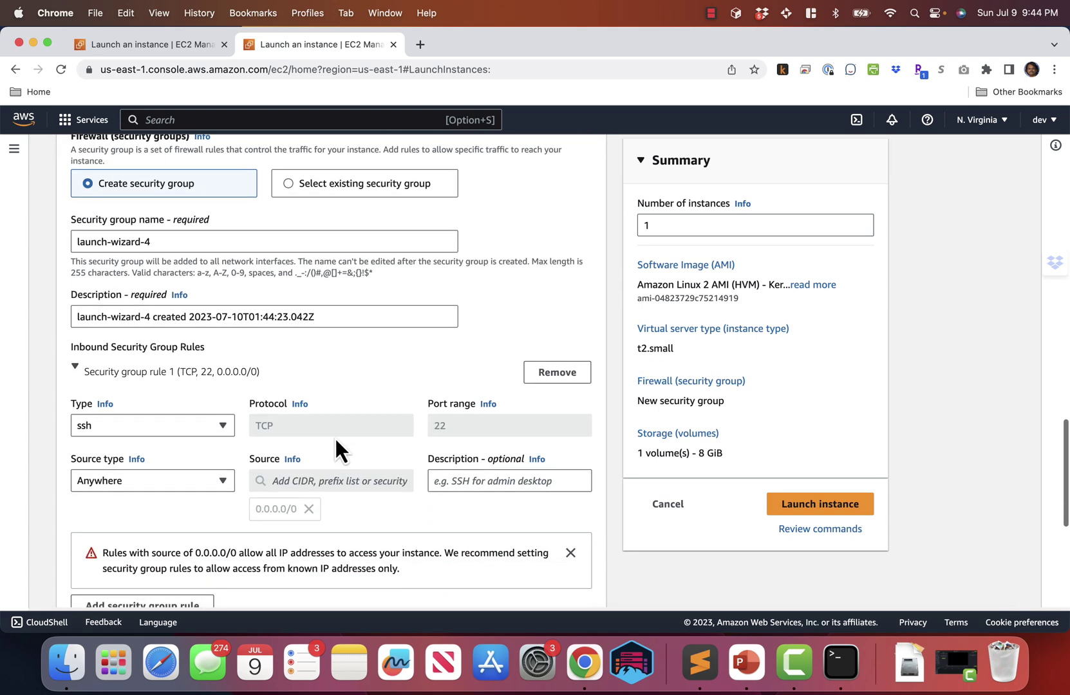
{"action": "scroll", "coordinate": [517, 433], "scroll_direction": "down", "scroll_amount": 3}
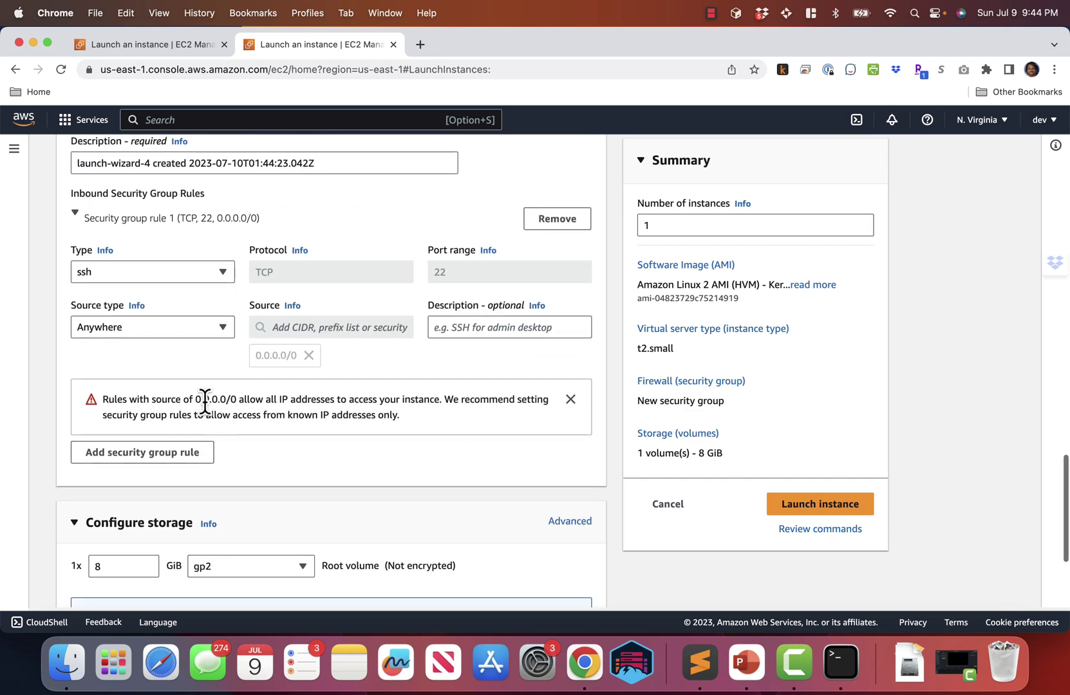
{"action": "left_click", "coordinate": [139, 454]}
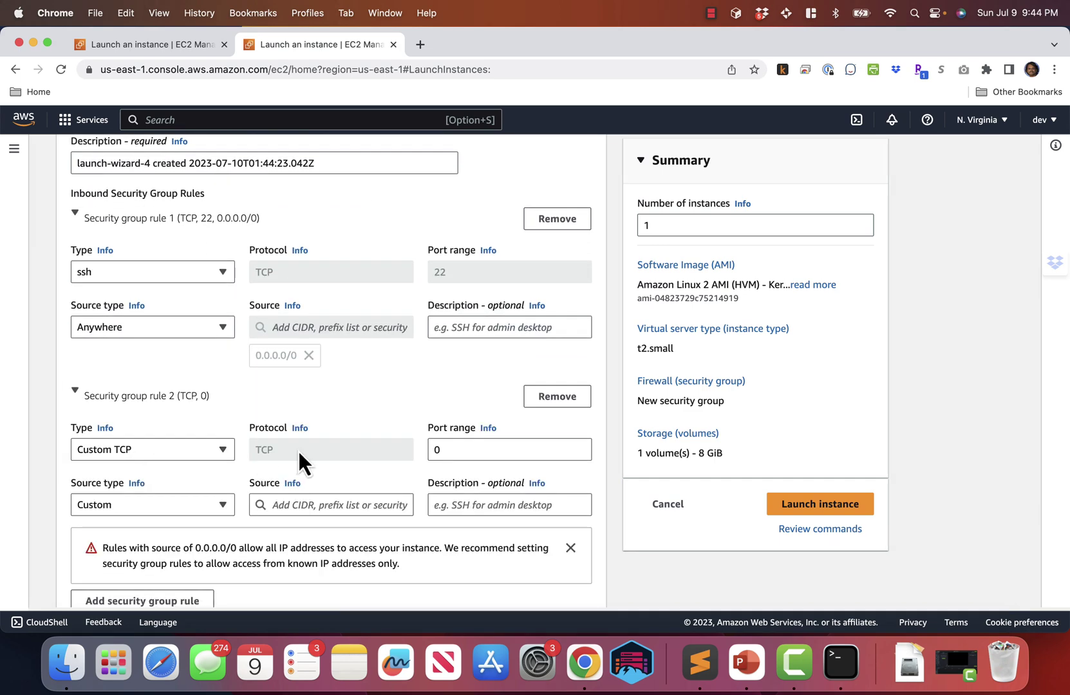
{"action": "left_click", "coordinate": [440, 450]}
{"action": "key", "text": "BackSpace"}
{"action": "type", "text": "8080"}
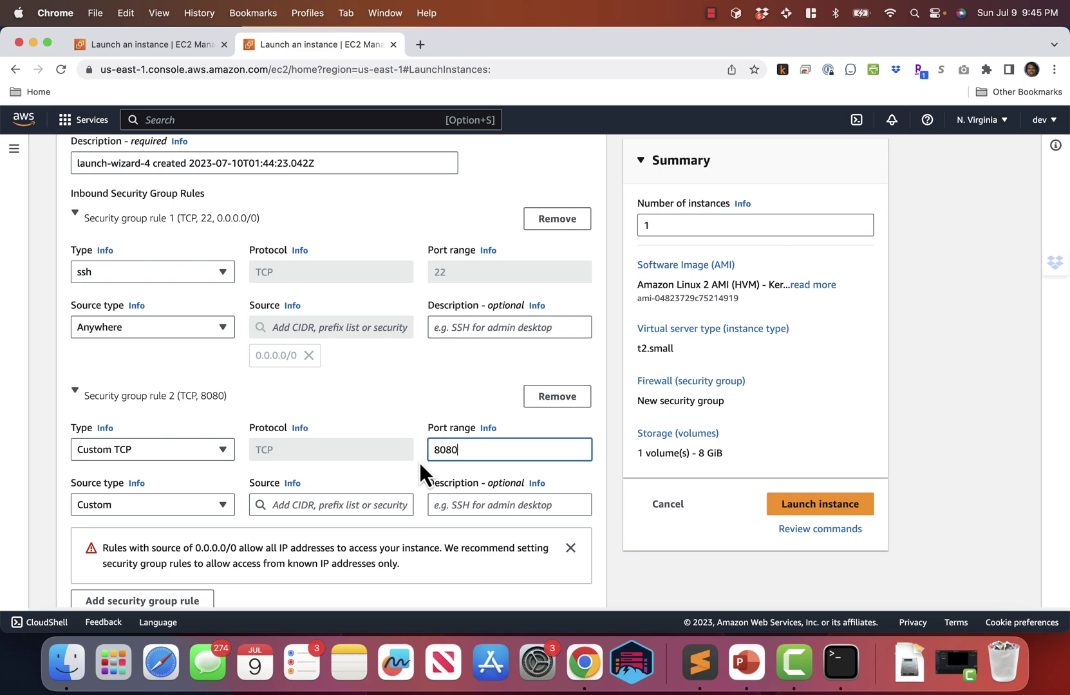
{"action": "left_click", "coordinate": [373, 504]}
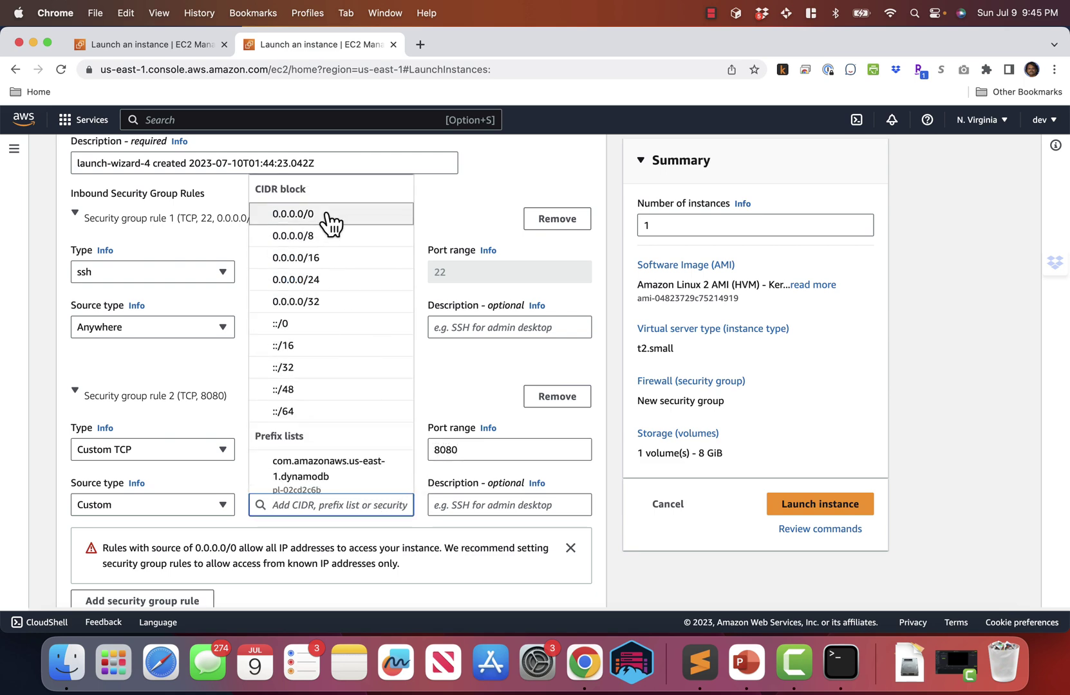
{"action": "left_click", "coordinate": [330, 219]}
Step: Expand the advanced details of the instance launch form and place the cursor in the empty User data field
{"action": "scroll", "coordinate": [251, 400], "scroll_direction": "down", "scroll_amount": 1}
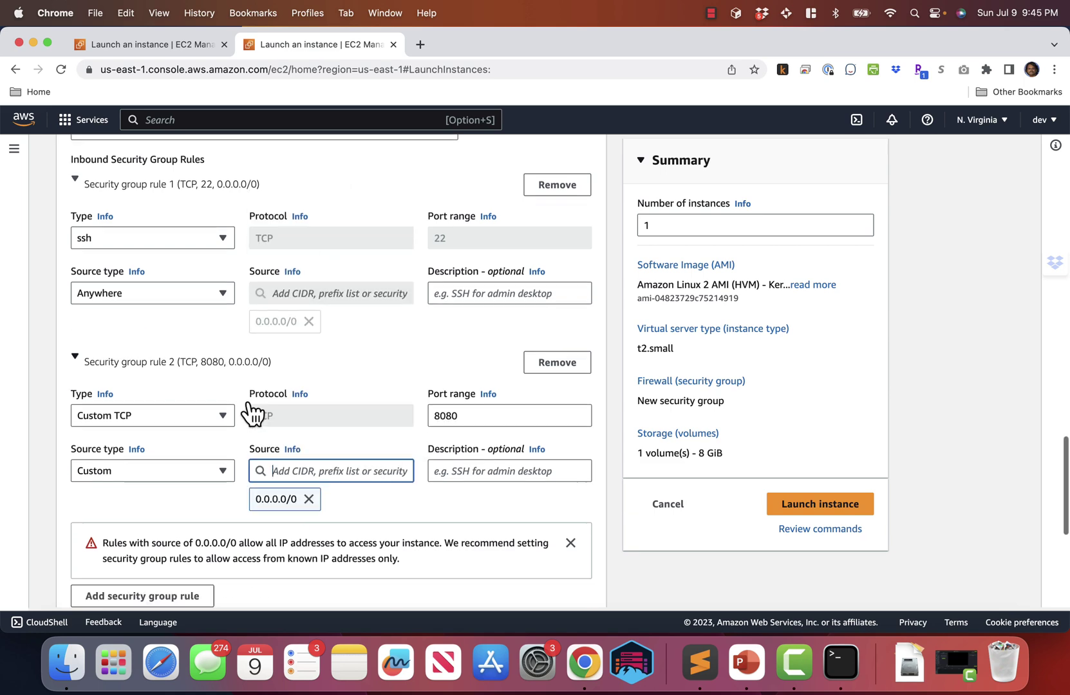
{"action": "scroll", "coordinate": [250, 411], "scroll_direction": "down", "scroll_amount": 10}
{"action": "scroll", "coordinate": [248, 411], "scroll_direction": "down", "scroll_amount": 1}
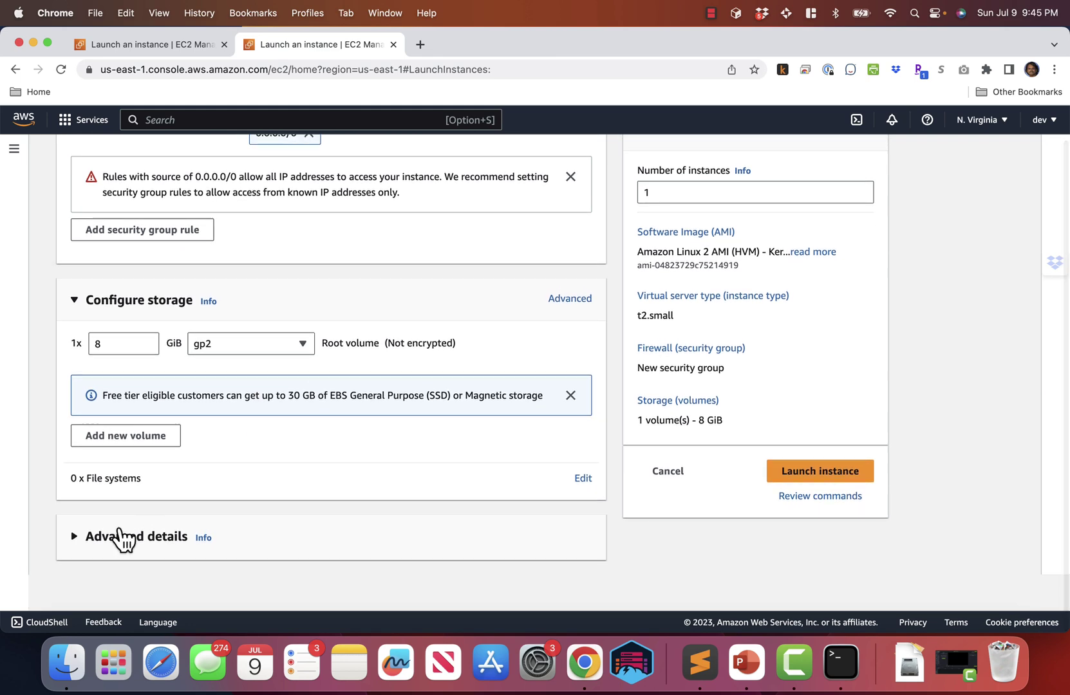
{"action": "left_click", "coordinate": [121, 541]}
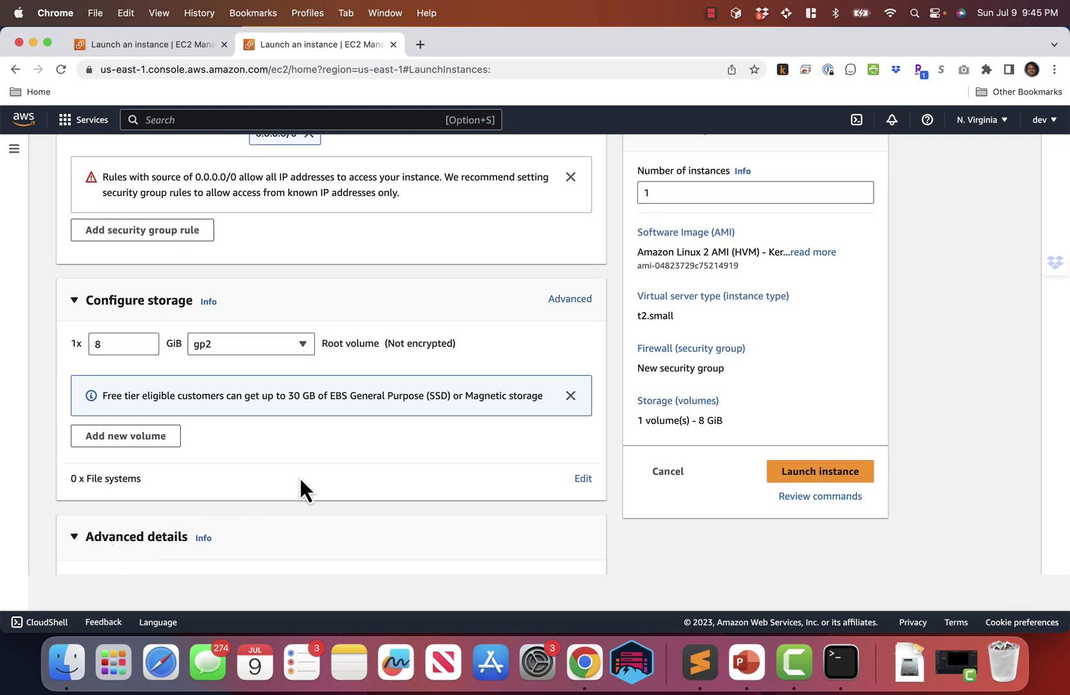
{"action": "scroll", "coordinate": [299, 479], "scroll_direction": "down", "scroll_amount": 20}
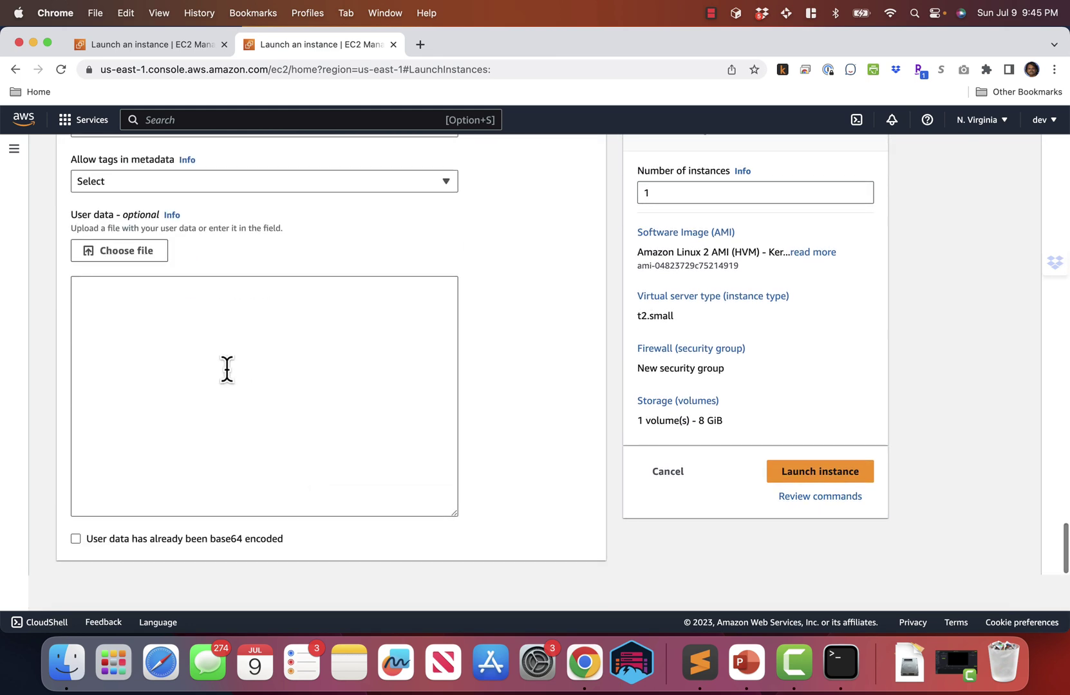
{"action": "left_click", "coordinate": [227, 367]}
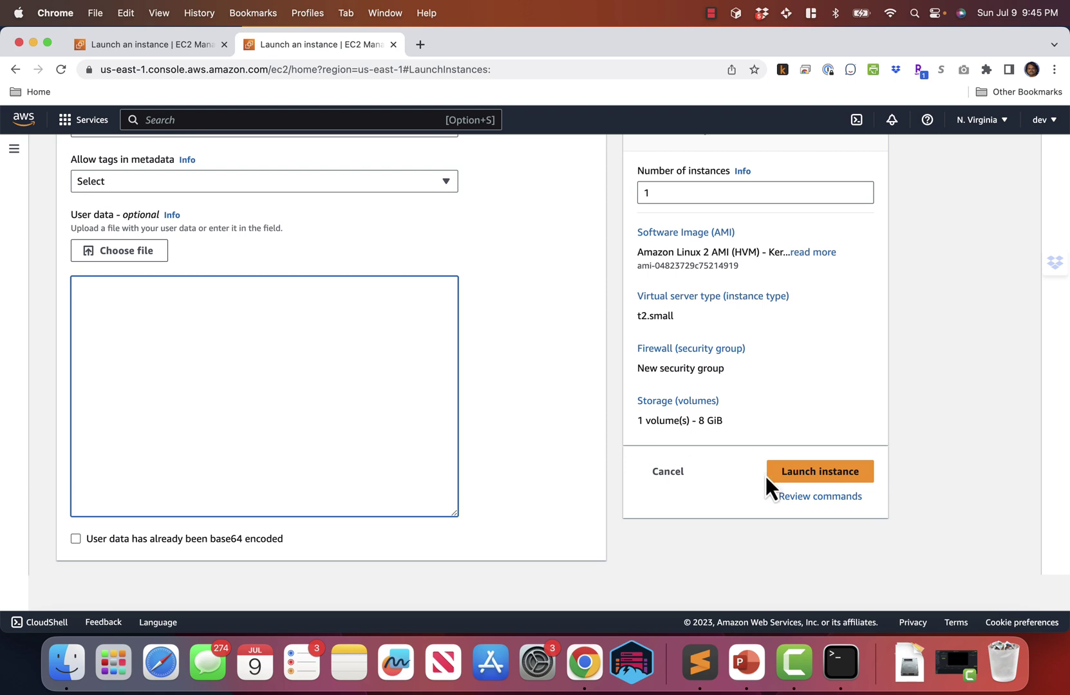
Step: Copy the Java 11 Corretto and Tomcat 10.1.10 setup script from Sublime Text into the User data field and launch the instance
{"action": "left_click", "coordinate": [709, 663]}
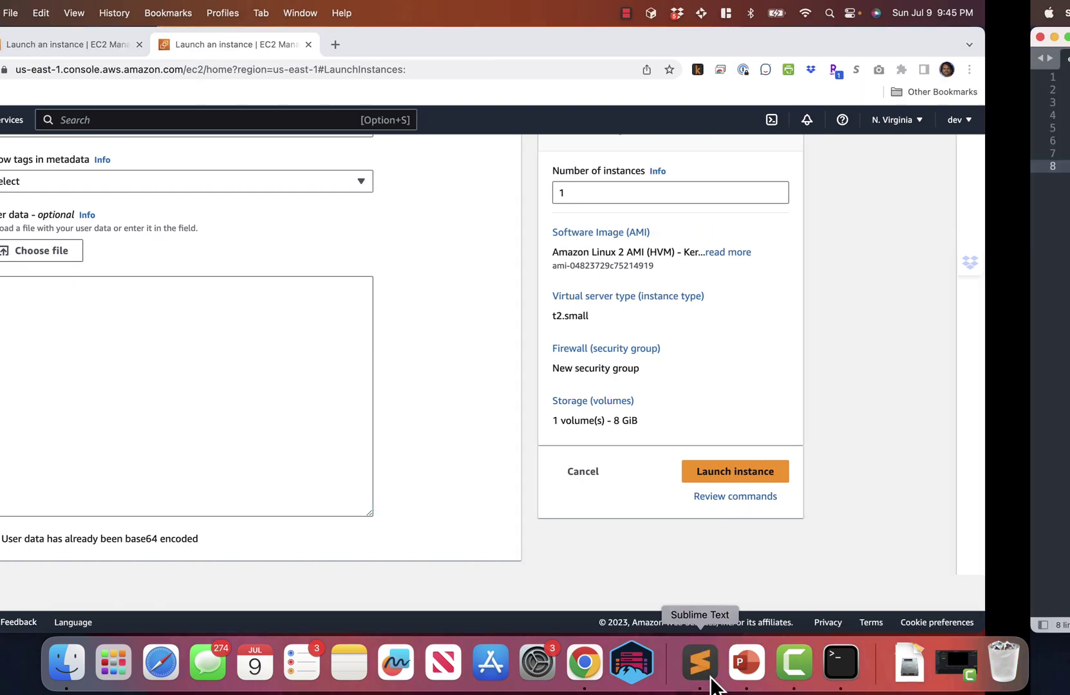
{"action": "key", "text": "super+c"}
{"action": "key", "text": "ctrl+Left"}
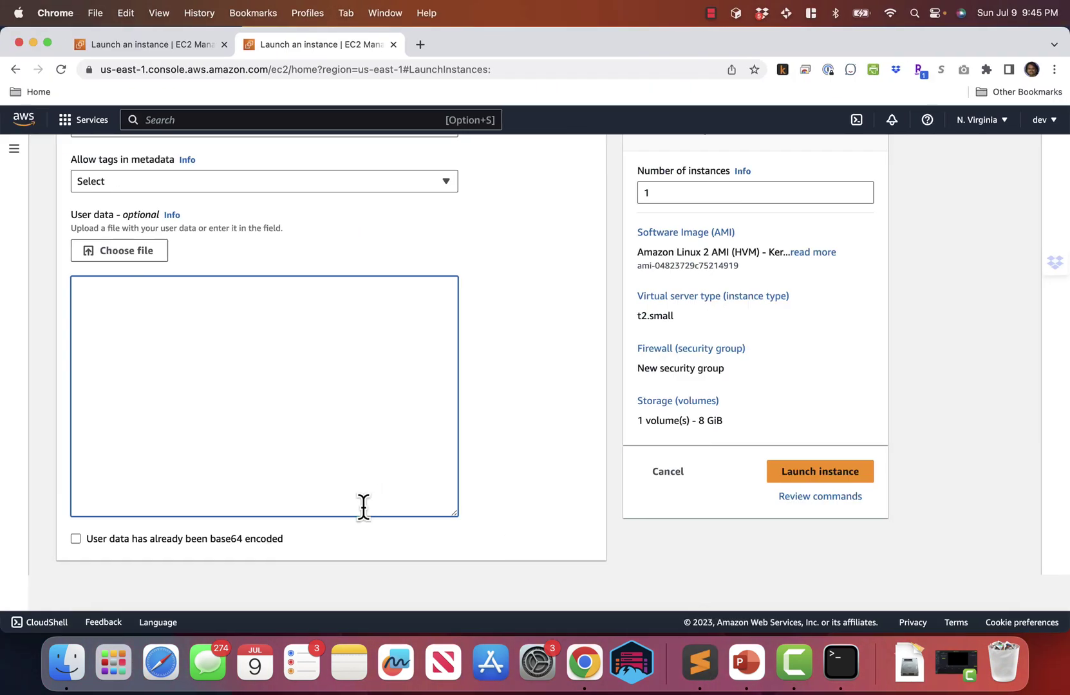
{"action": "key", "text": "super+v"}
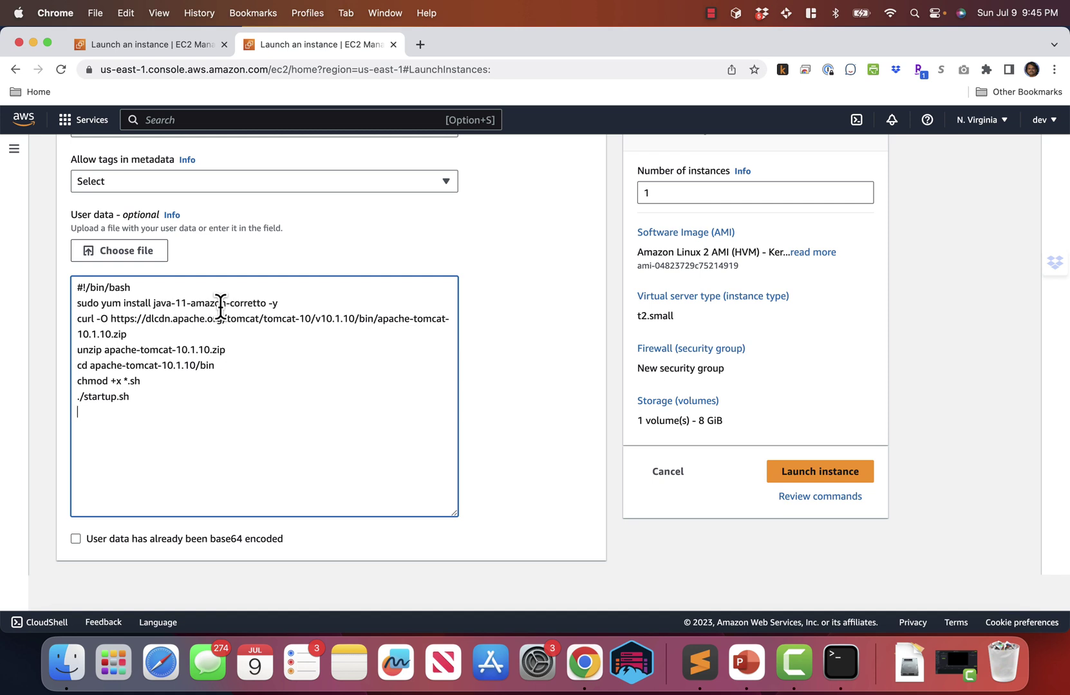
{"action": "left_click", "coordinate": [107, 360]}
{"action": "left_click", "coordinate": [817, 474]}
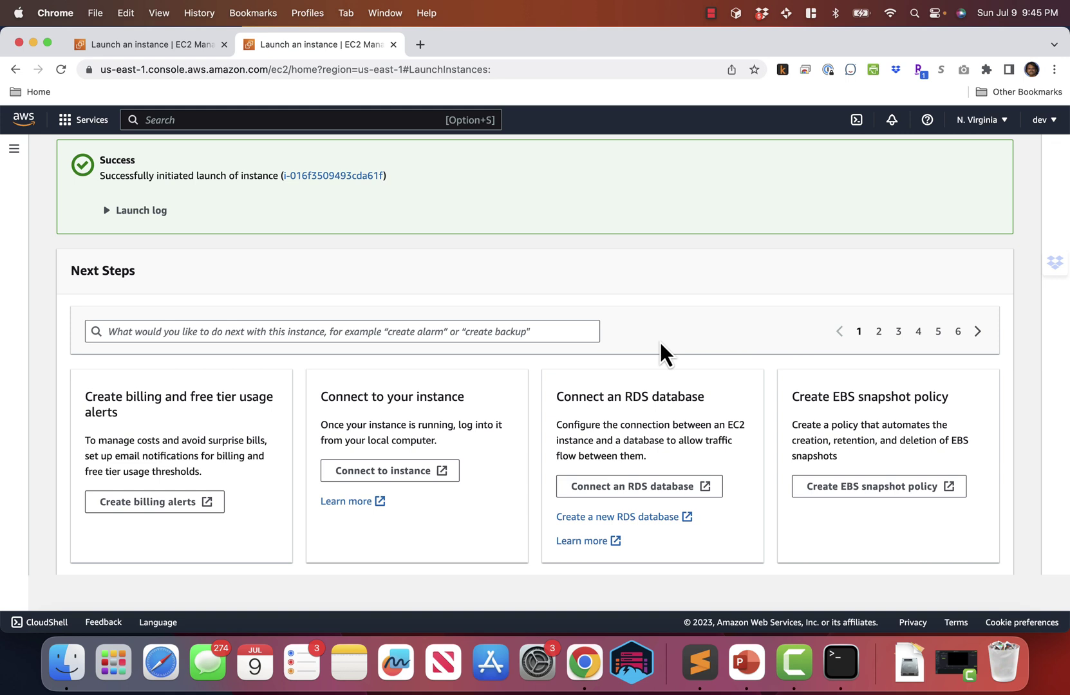
Step: Open the launched web2 instance's details and load its public IPv4 address at 18.205.189.2:8080 in a new browser tab
{"action": "left_click", "coordinate": [308, 176]}
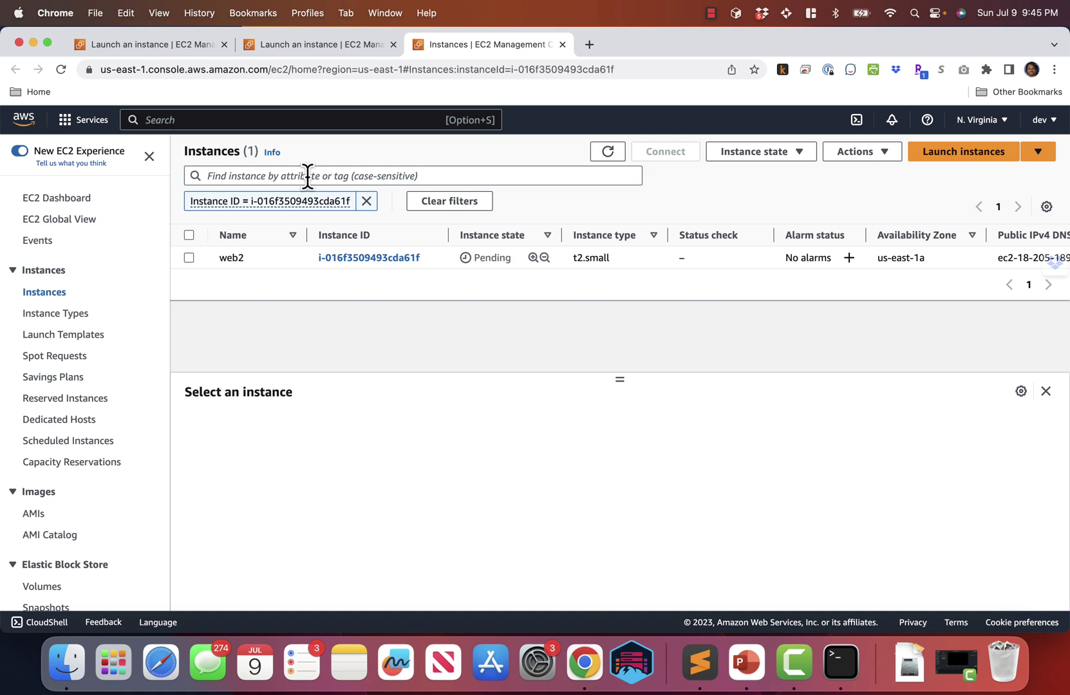
{"action": "left_click", "coordinate": [189, 258]}
{"action": "left_click", "coordinate": [589, 43]}
{"action": "type", "text": "18.205.189.2:8"}
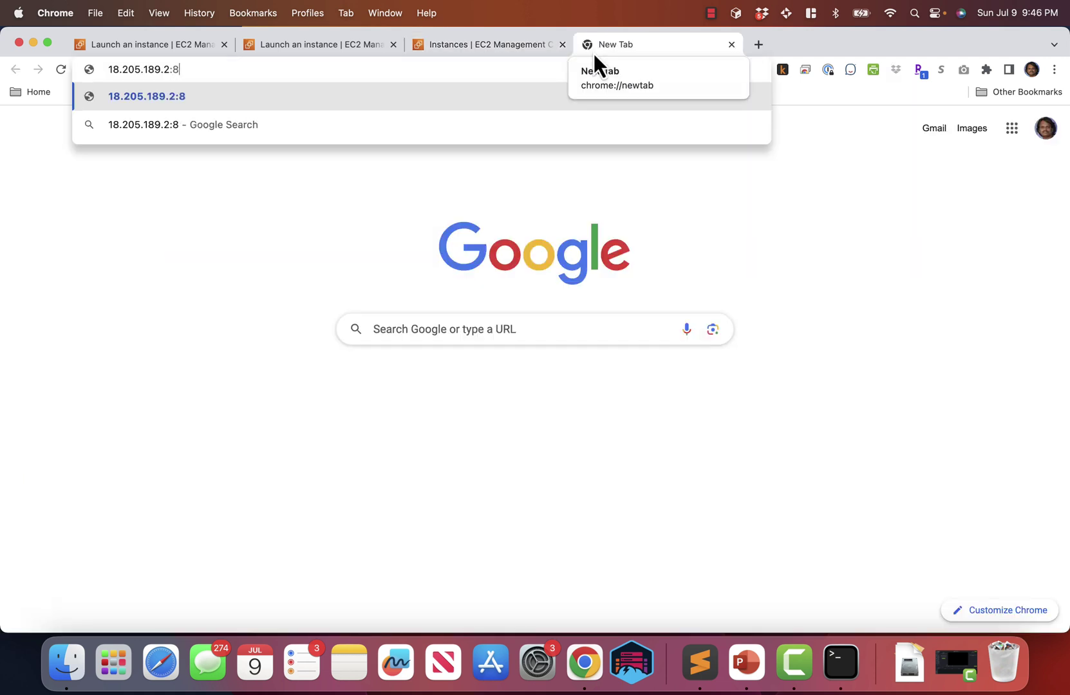
{"action": "type", "text": "080"}
{"action": "key", "text": "Return"}
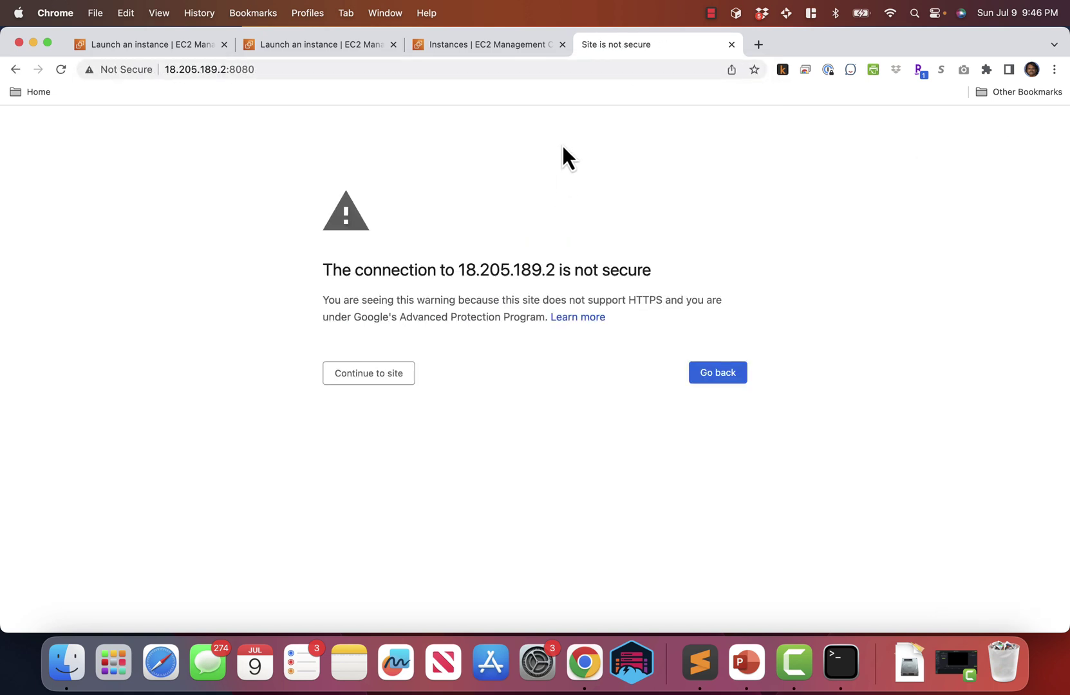
{"action": "left_click", "coordinate": [356, 376]}
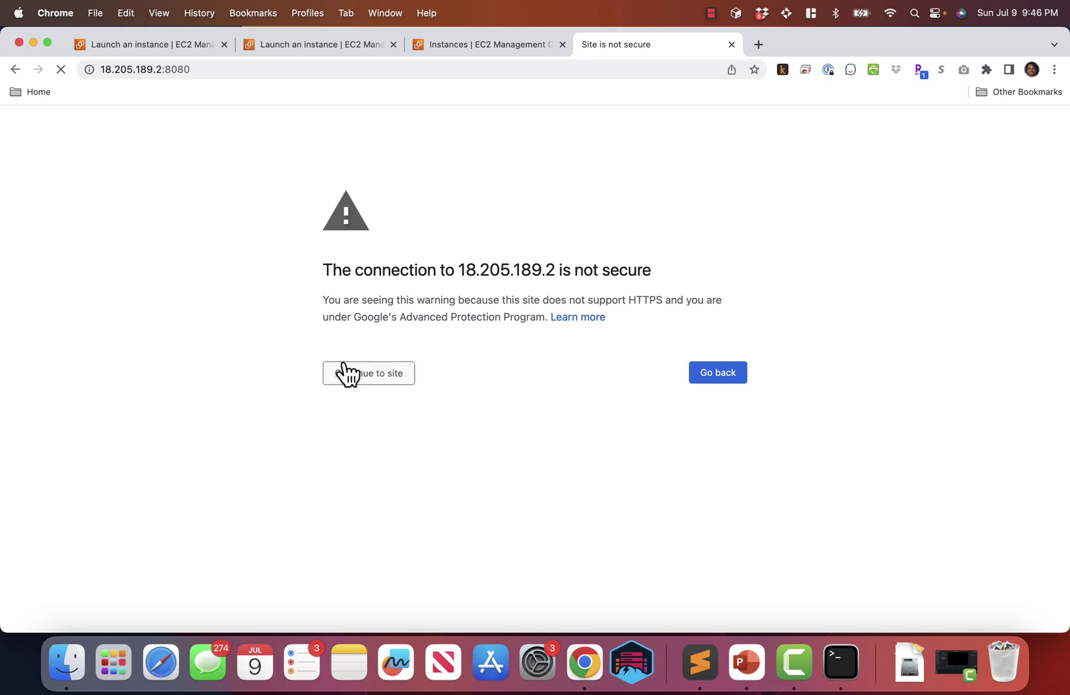
Step: Refresh the status of the web2 instance and reload its page at 18.205.189.2:8080
{"action": "left_click", "coordinate": [483, 51]}
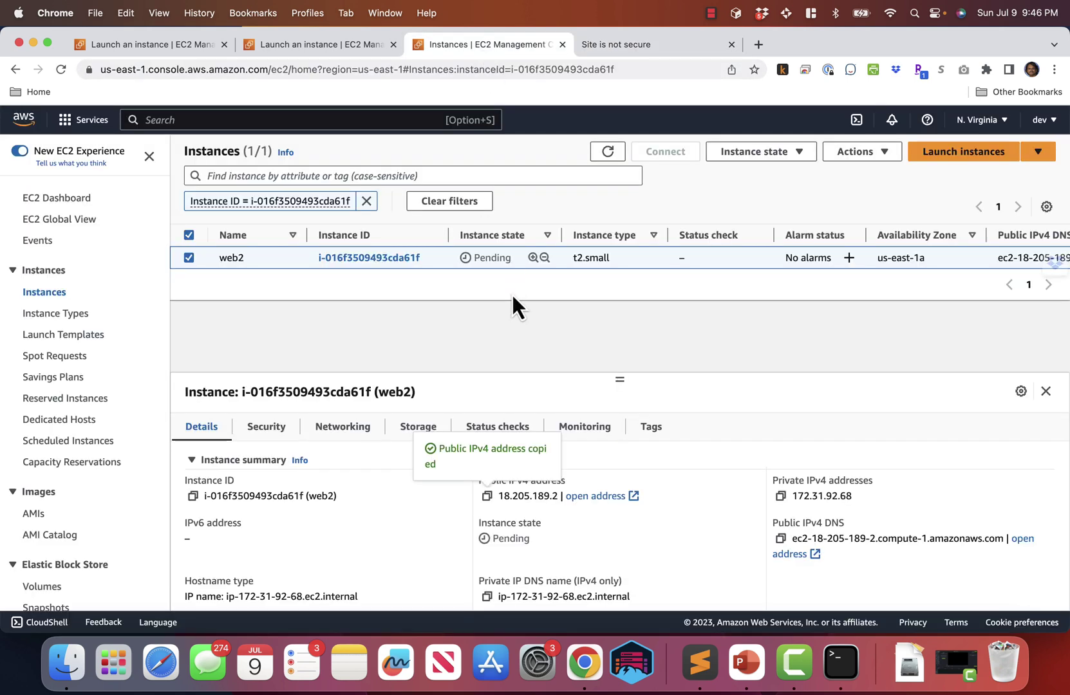
{"action": "left_click", "coordinate": [607, 152]}
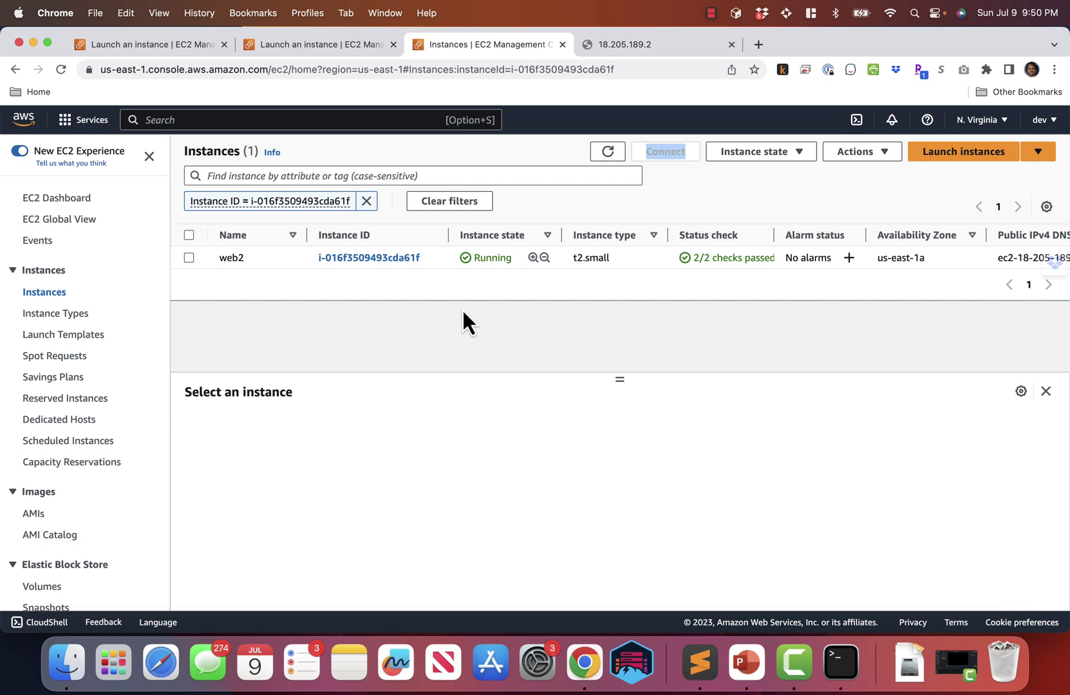
{"action": "left_click", "coordinate": [188, 235]}
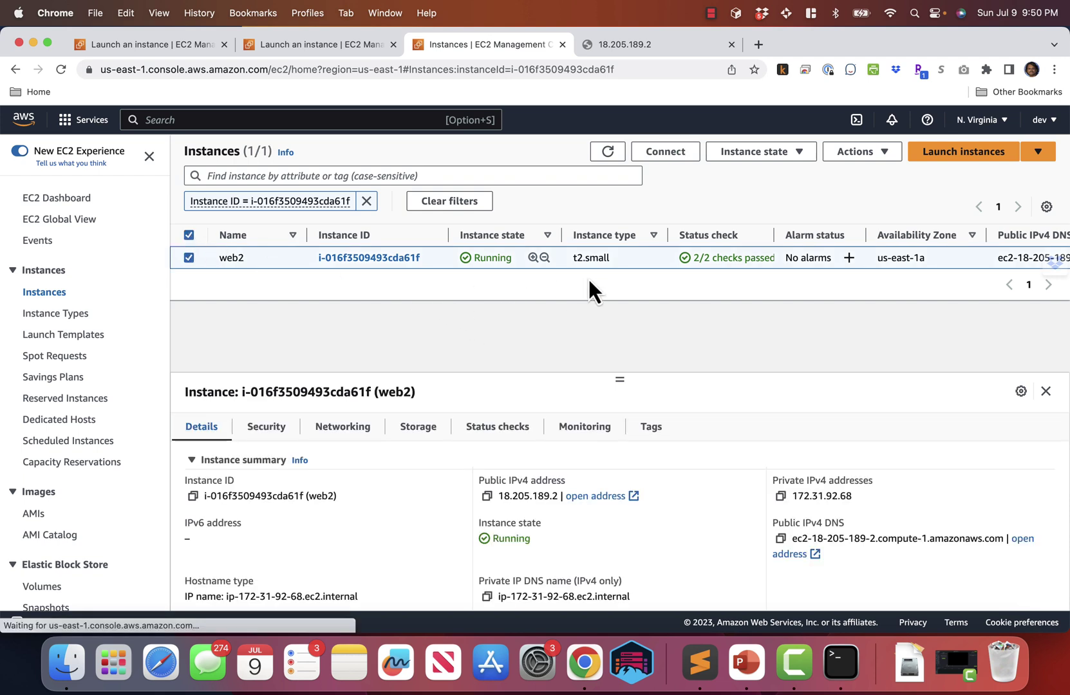
{"action": "left_click", "coordinate": [627, 47]}
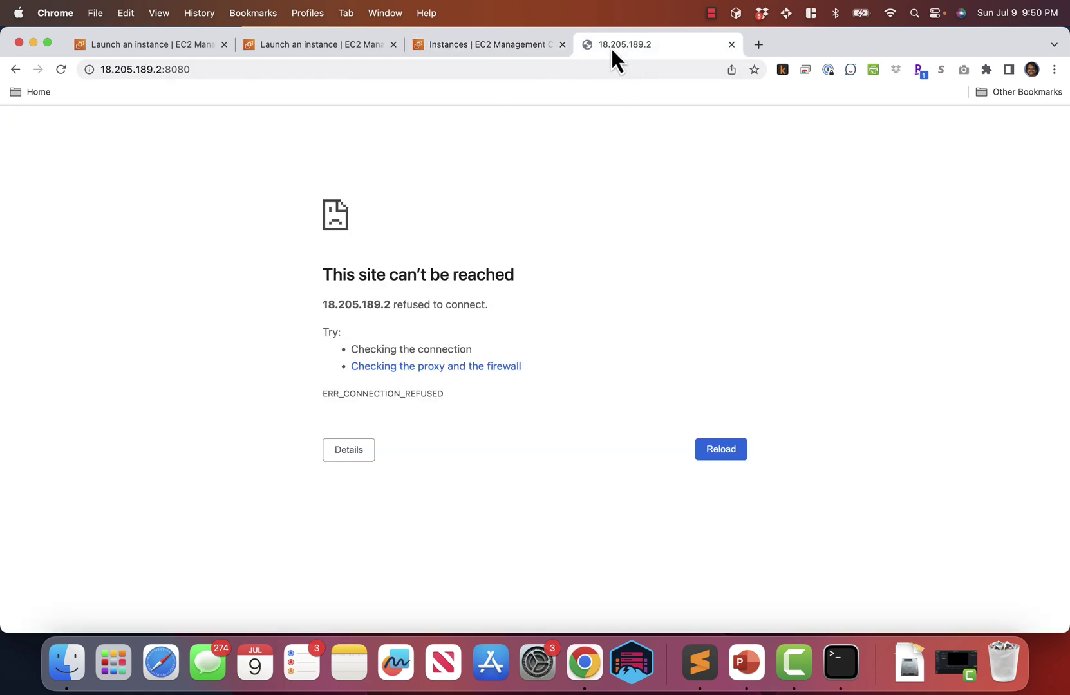
{"action": "key", "text": "super+r"}
{"action": "left_click", "coordinate": [208, 70]}
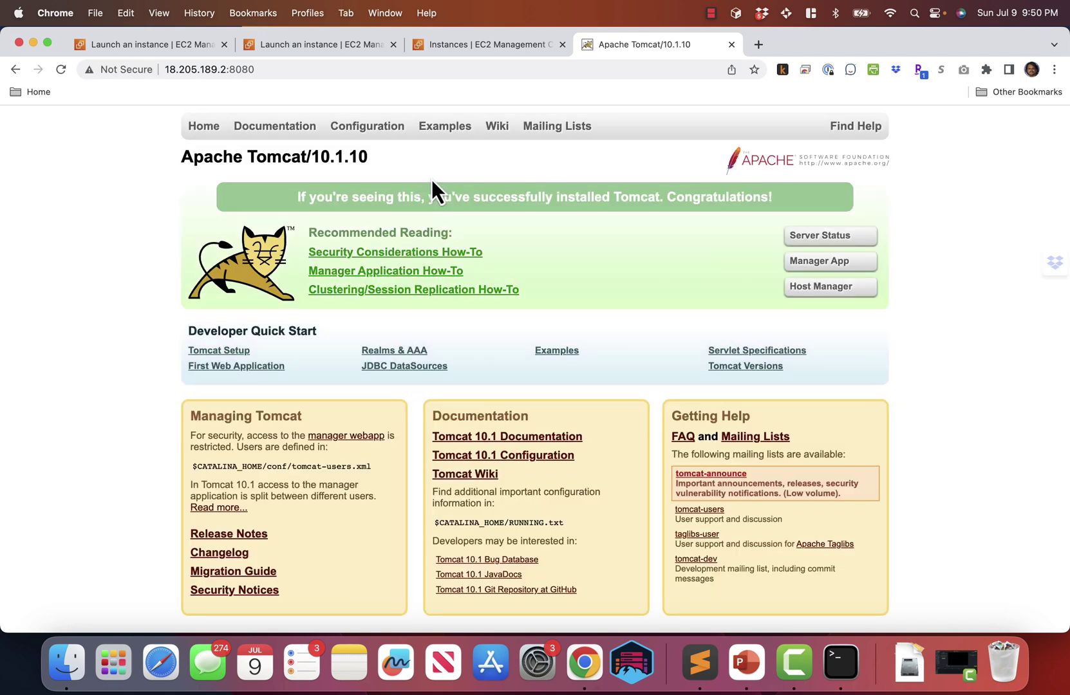
Step: Terminate the web2 instance
{"action": "left_click", "coordinate": [491, 45]}
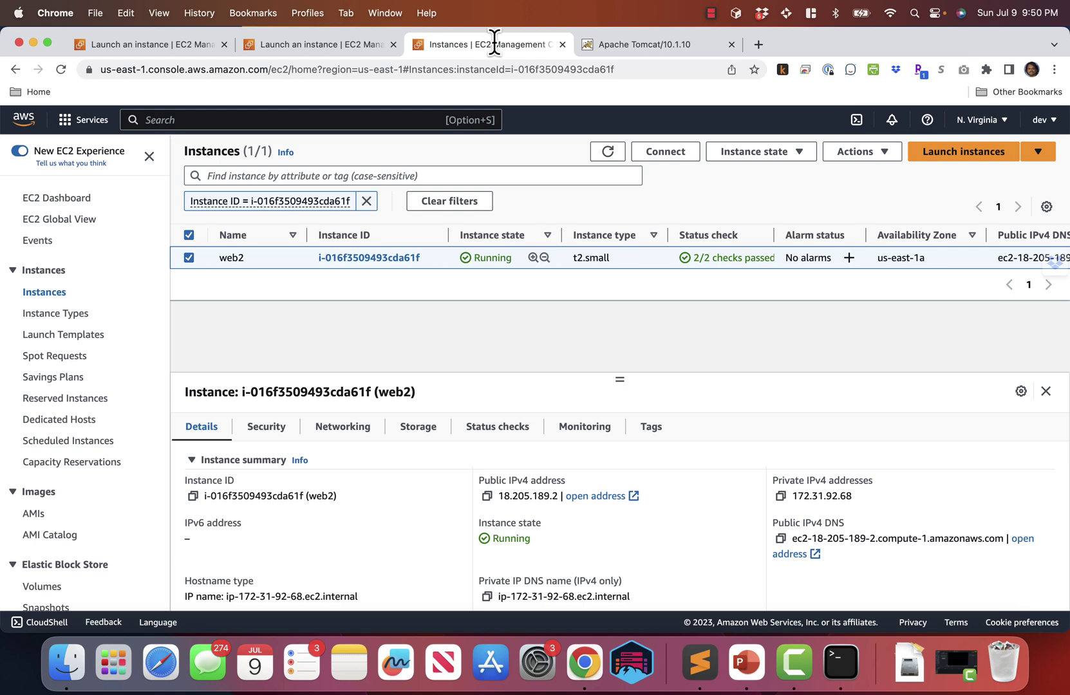
{"action": "left_click", "coordinate": [789, 154]}
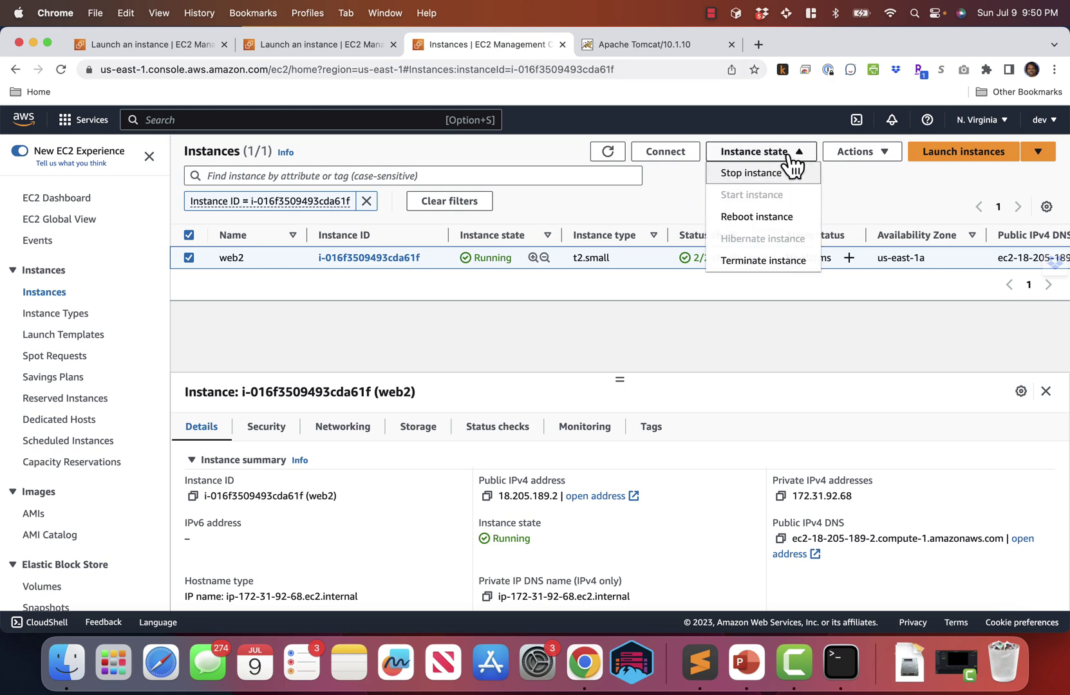
{"action": "left_click", "coordinate": [748, 262]}
{"action": "left_click", "coordinate": [772, 473]}
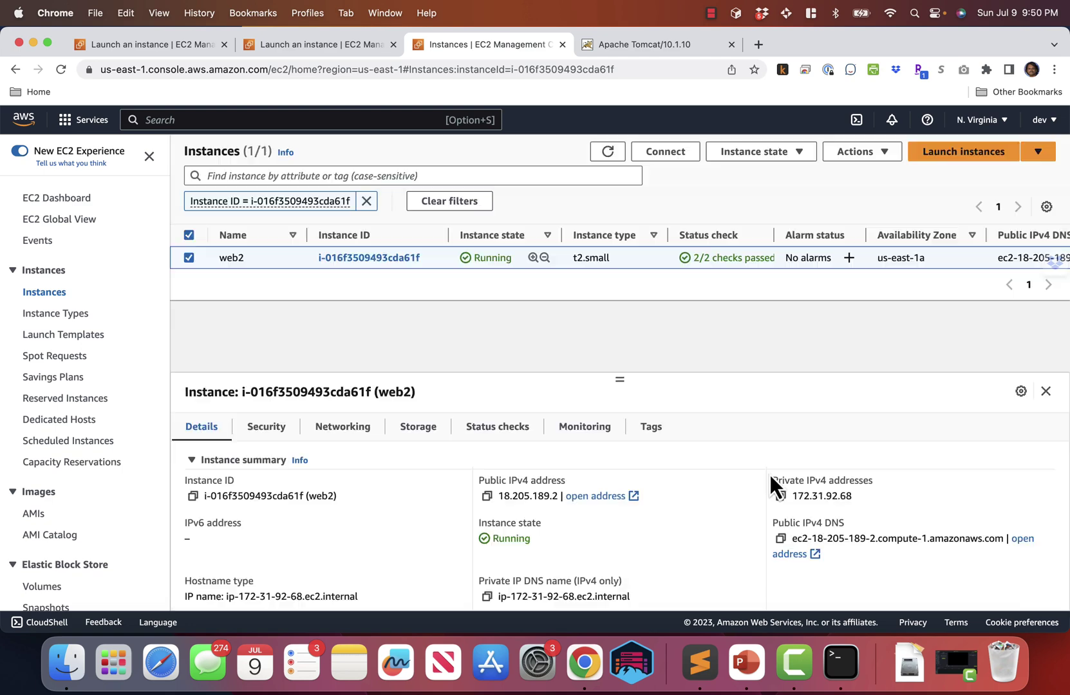
Step: Start creating an EC2 Auto Scaling group and name it webasg1
{"action": "scroll", "coordinate": [129, 456], "scroll_direction": "down", "scroll_amount": 10}
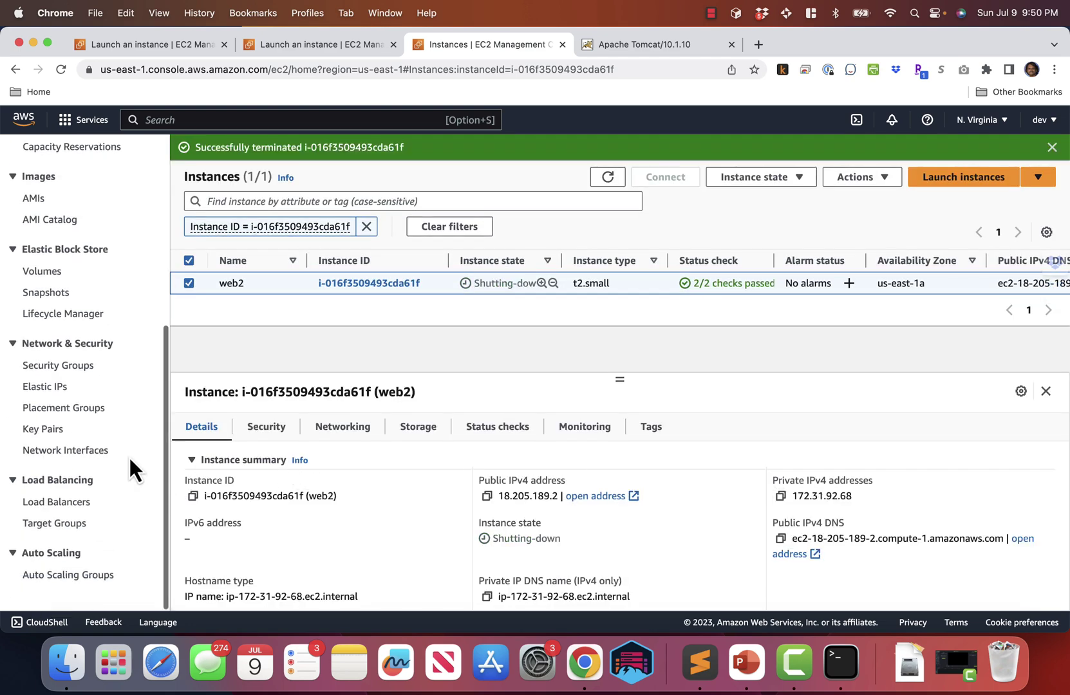
{"action": "left_click", "coordinate": [69, 575]}
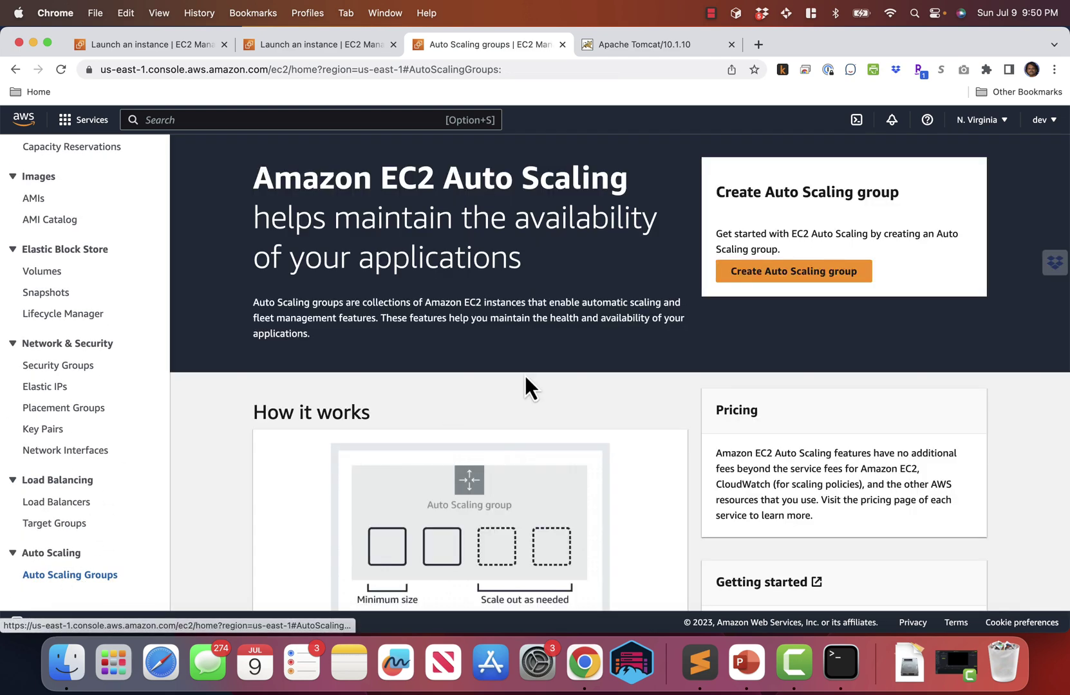
{"action": "left_click", "coordinate": [780, 269]}
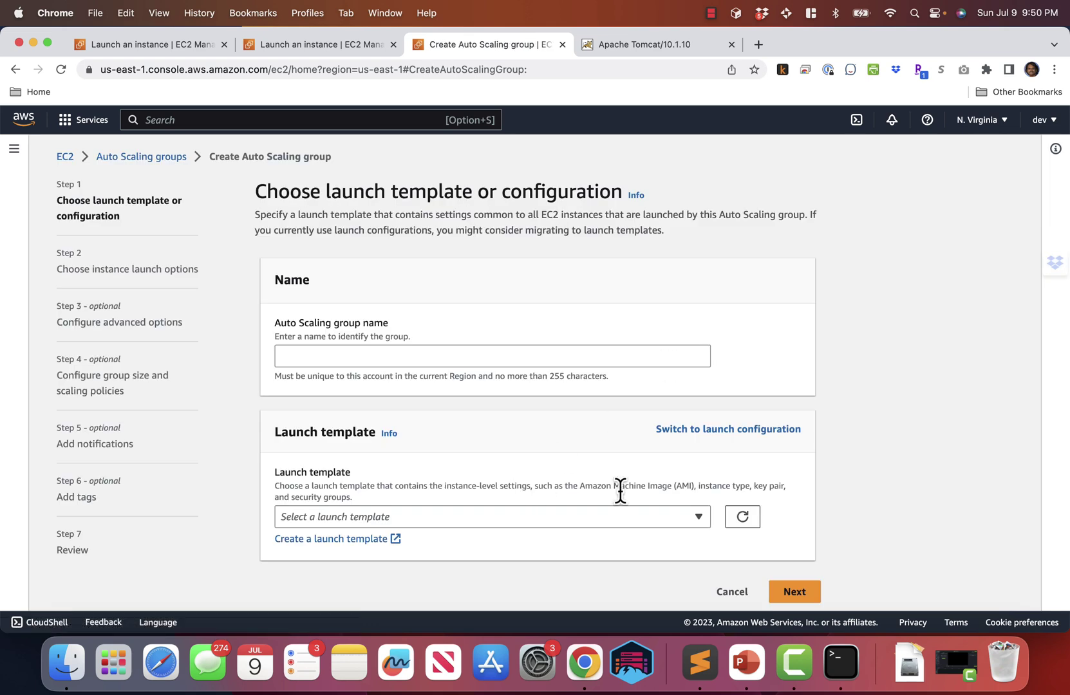
{"action": "left_click", "coordinate": [466, 358]}
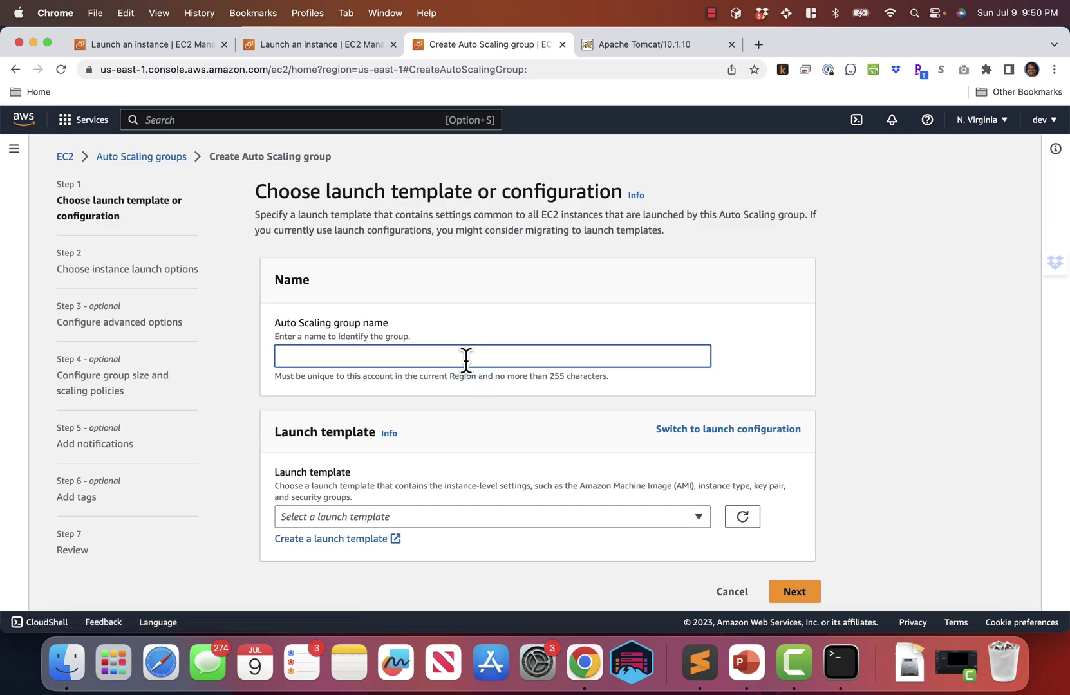
{"action": "type", "text": "webasg1"}
Step: Start a new launch template for the Auto Scaling group, using weblaunchtemplate as both its name and its version description
{"action": "scroll", "coordinate": [525, 455], "scroll_direction": "down", "scroll_amount": 1}
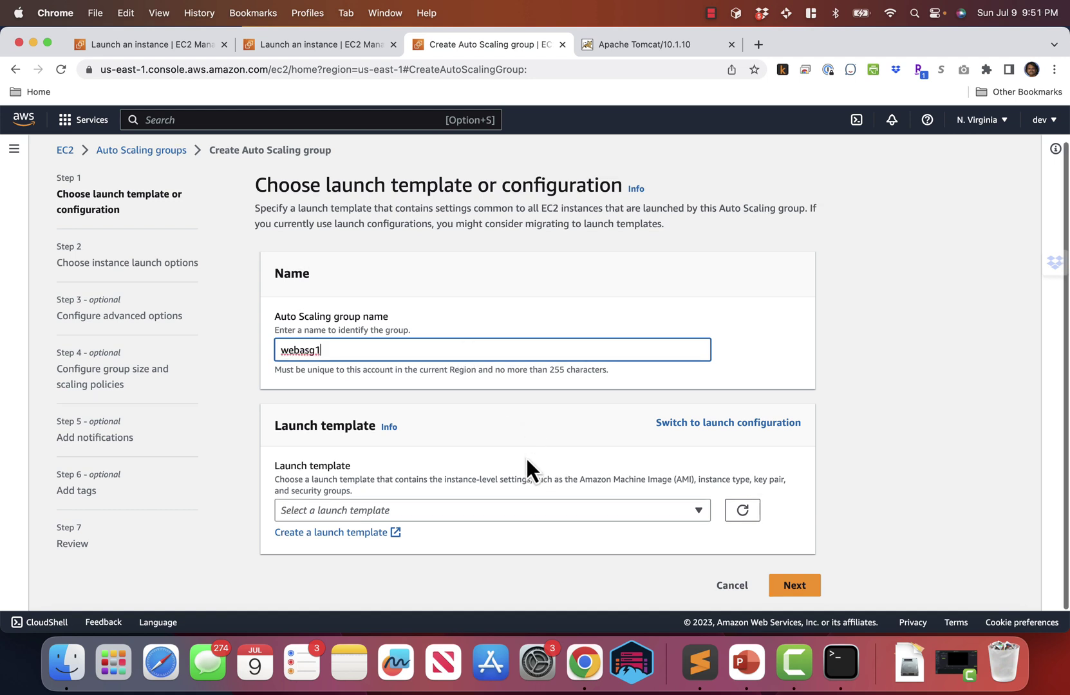
{"action": "left_click", "coordinate": [468, 510]}
{"action": "left_click", "coordinate": [593, 404]}
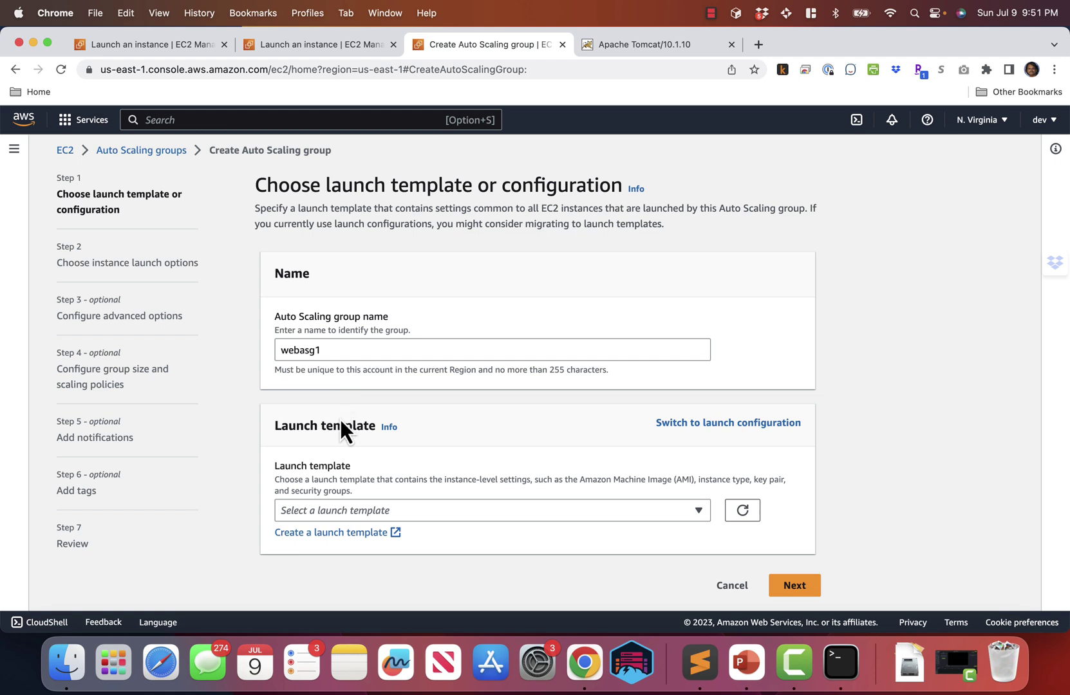
{"action": "left_click", "coordinate": [336, 534]}
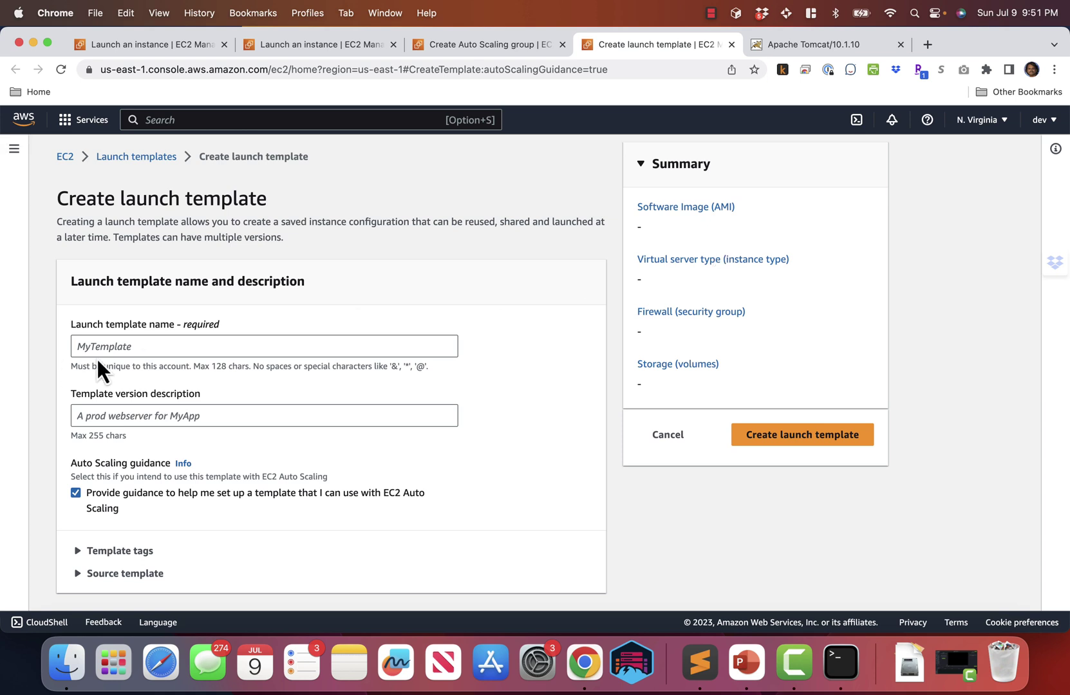
{"action": "left_click", "coordinate": [118, 348]}
{"action": "type", "text": "web"}
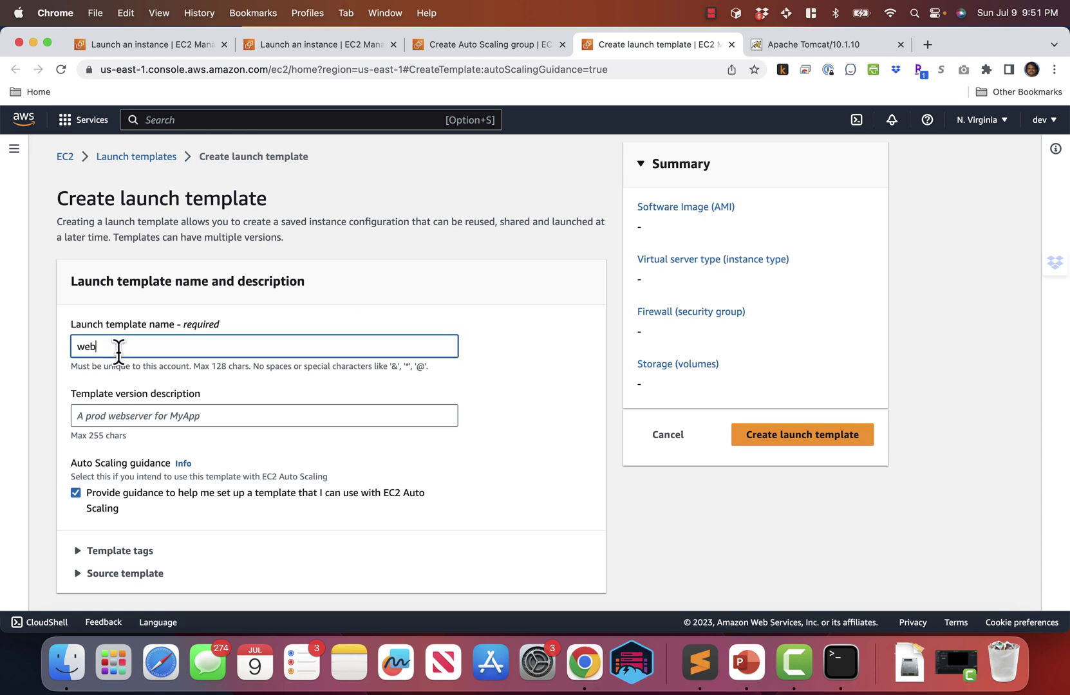
{"action": "type", "text": "launchtemplate"}
{"action": "key", "text": "super+a"}
{"action": "key", "text": "super+c"}
{"action": "key", "text": "Tab"}
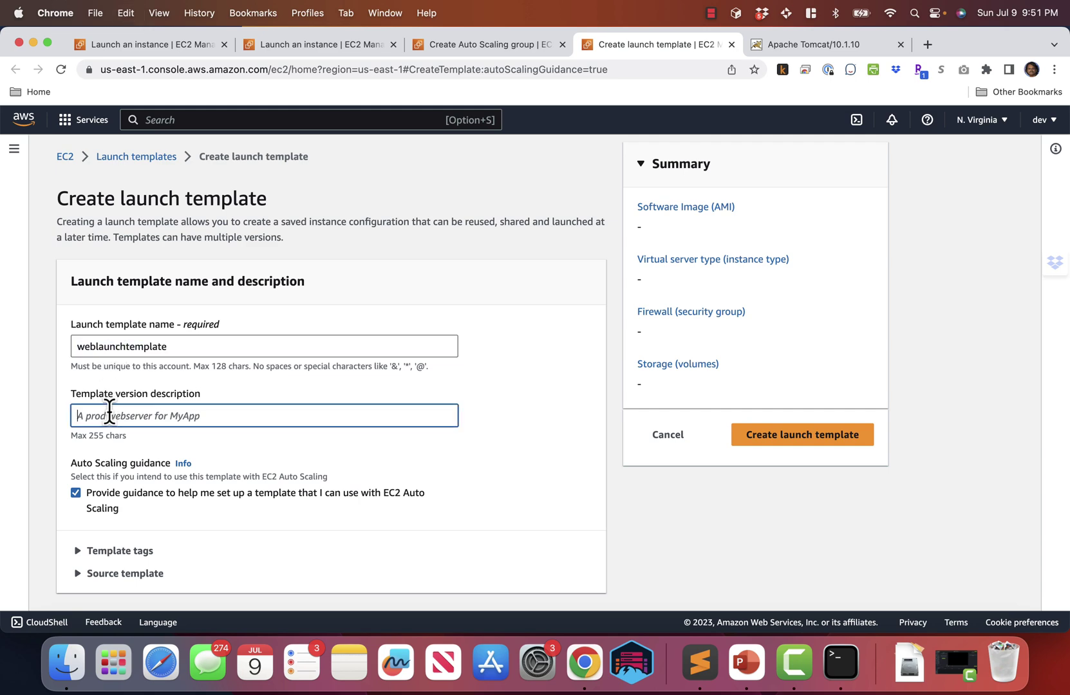
{"action": "key", "text": "super+v"}
Step: Browse more AMIs for the launch template and choose the 64-bit (x86) Amazon Linux 2 AMI (HVM) - Kernel 5.10, SSD Volume Type
{"action": "scroll", "coordinate": [252, 390], "scroll_direction": "down", "scroll_amount": 3}
{"action": "scroll", "coordinate": [252, 390], "scroll_direction": "down", "scroll_amount": 4}
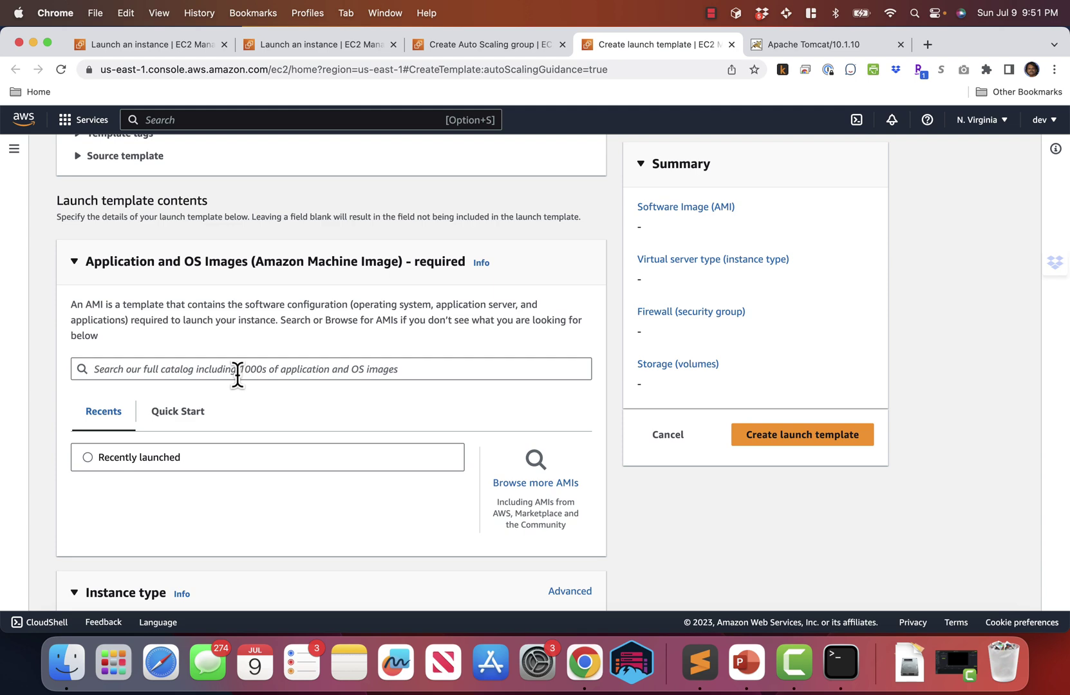
{"action": "left_click", "coordinate": [537, 470]}
{"action": "scroll", "coordinate": [539, 454], "scroll_direction": "down", "scroll_amount": 1}
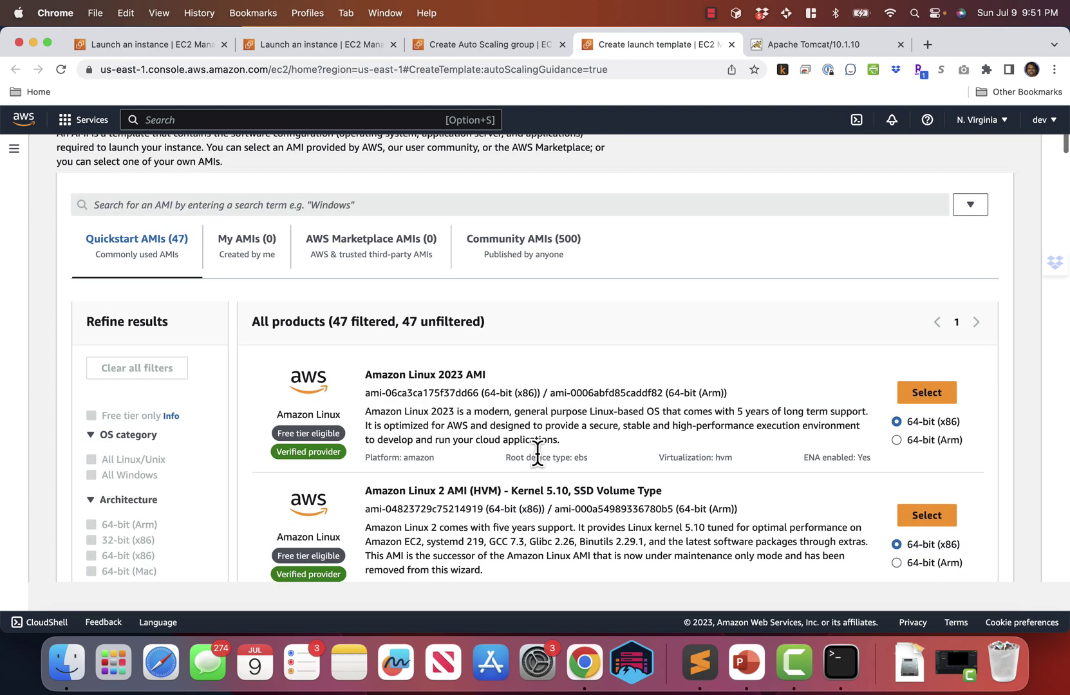
{"action": "left_click", "coordinate": [940, 510]}
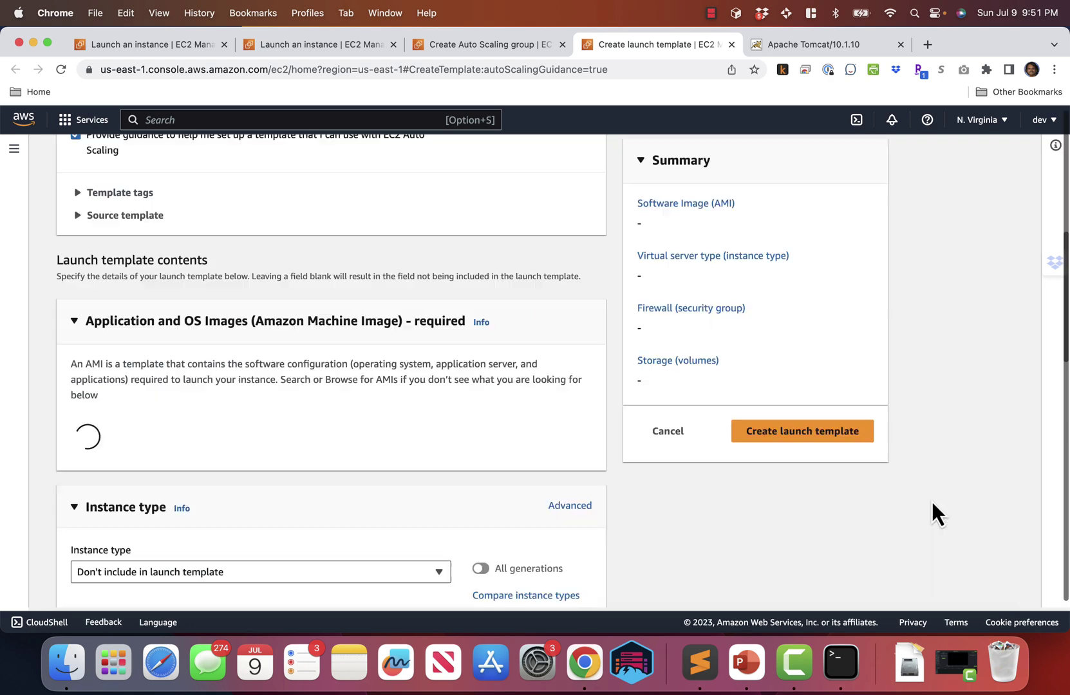
Step: Set the launch template's instance type to t2.small and its key pair to web
{"action": "scroll", "coordinate": [443, 441], "scroll_direction": "down", "scroll_amount": 7}
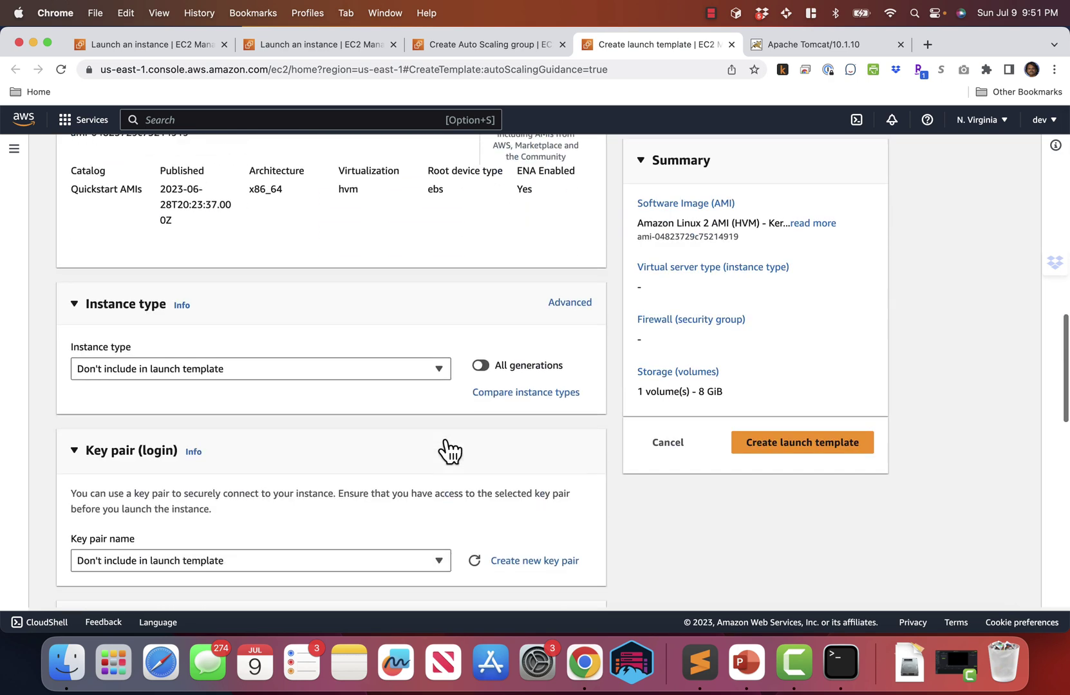
{"action": "left_click", "coordinate": [370, 369]}
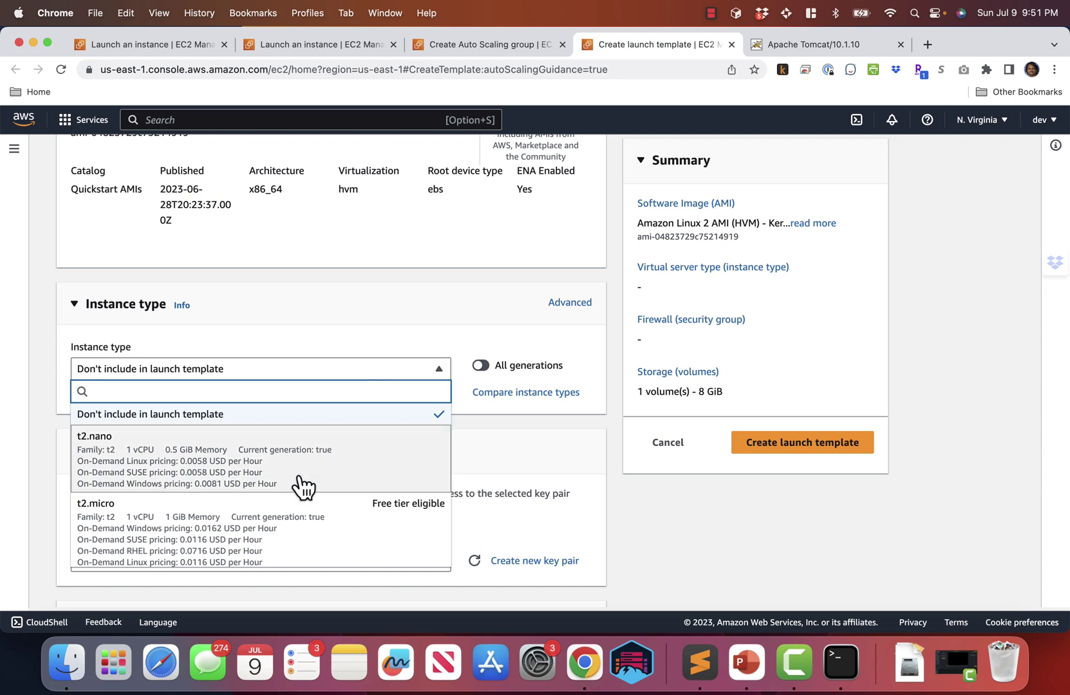
{"action": "scroll", "coordinate": [304, 487], "scroll_direction": "down", "scroll_amount": 5}
{"action": "scroll", "coordinate": [304, 488], "scroll_direction": "up", "scroll_amount": 2}
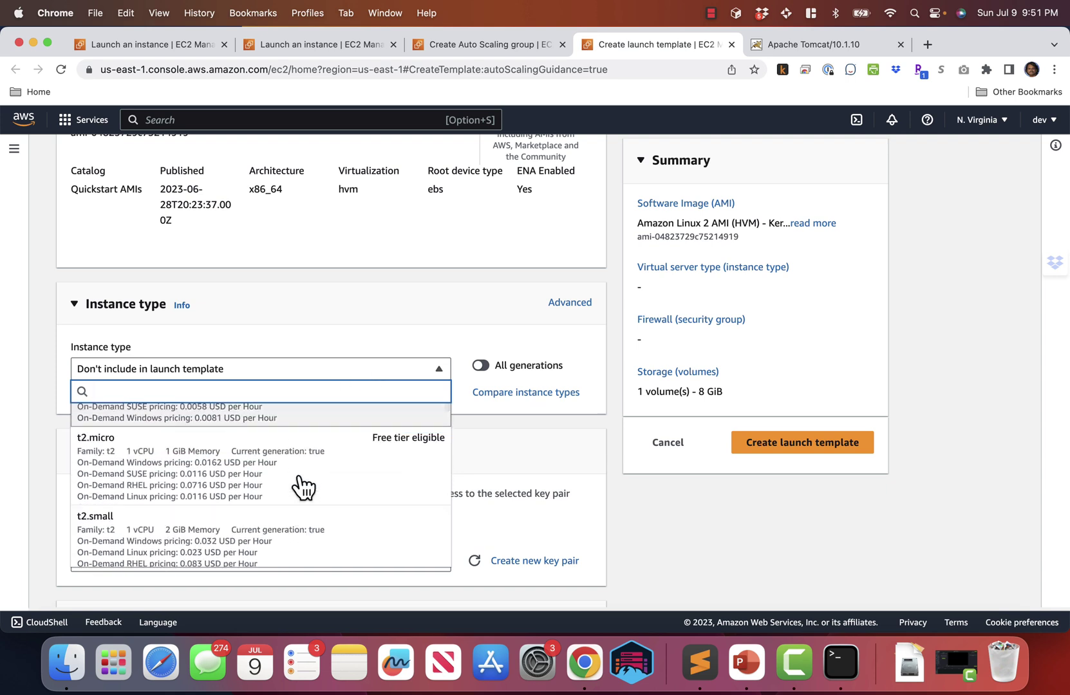
{"action": "left_click", "coordinate": [238, 544]}
{"action": "scroll", "coordinate": [347, 480], "scroll_direction": "down", "scroll_amount": 3}
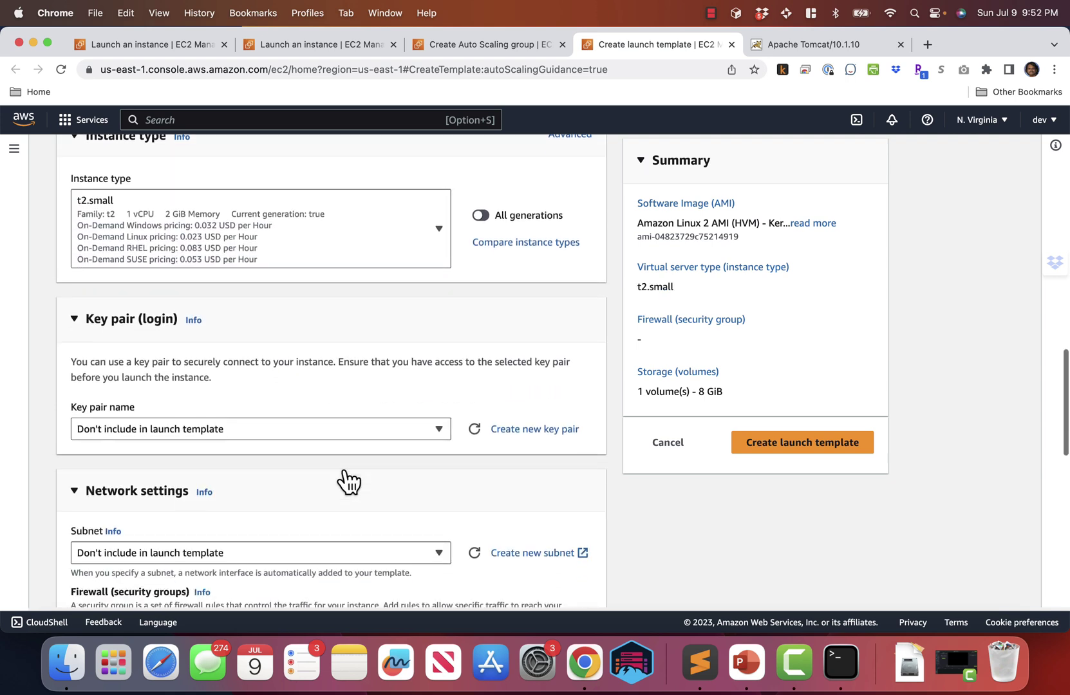
{"action": "left_click", "coordinate": [330, 437]}
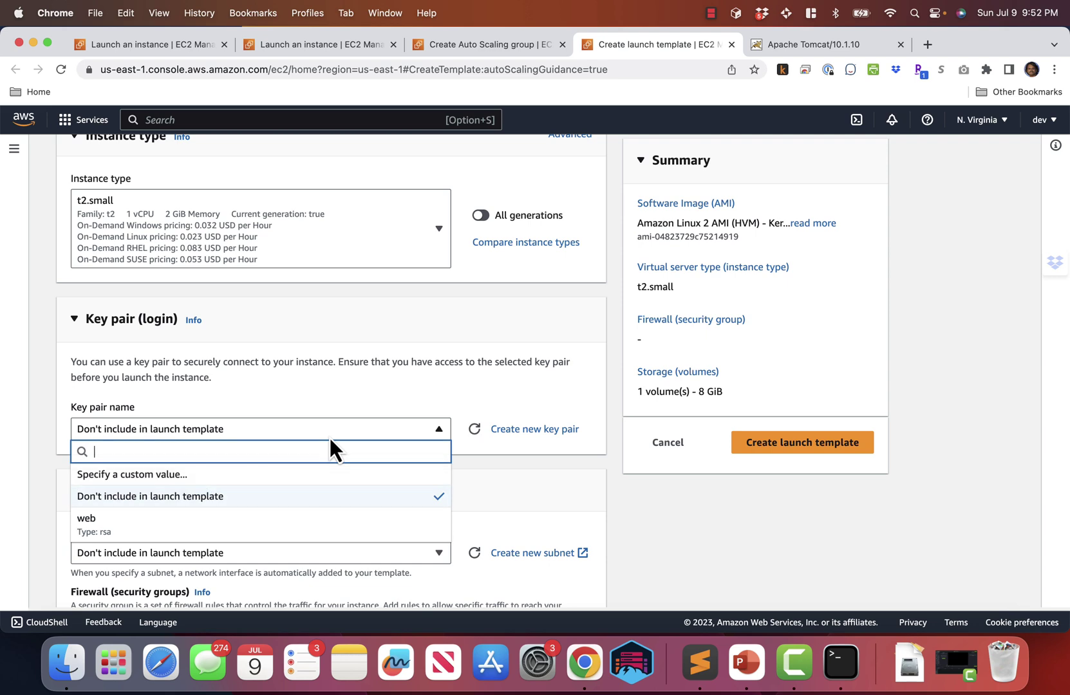
{"action": "left_click", "coordinate": [189, 521]}
Step: Choose to create a new security group for the launch template, with sg1 as both its name and description
{"action": "scroll", "coordinate": [338, 481], "scroll_direction": "down", "scroll_amount": 3}
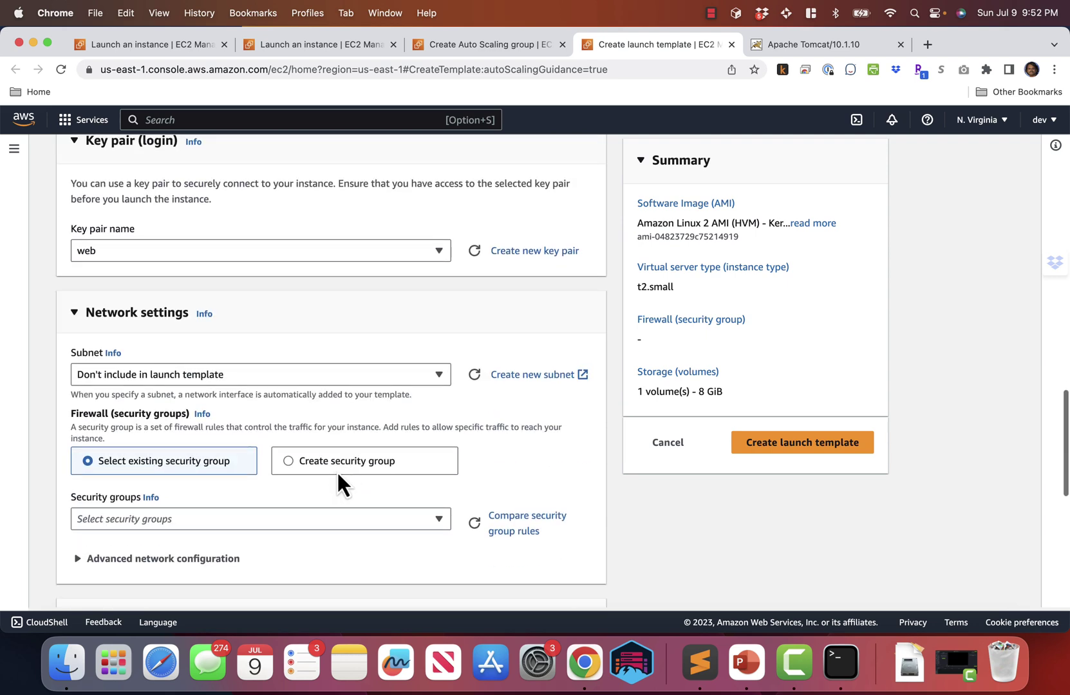
{"action": "scroll", "coordinate": [338, 475], "scroll_direction": "down", "scroll_amount": 2}
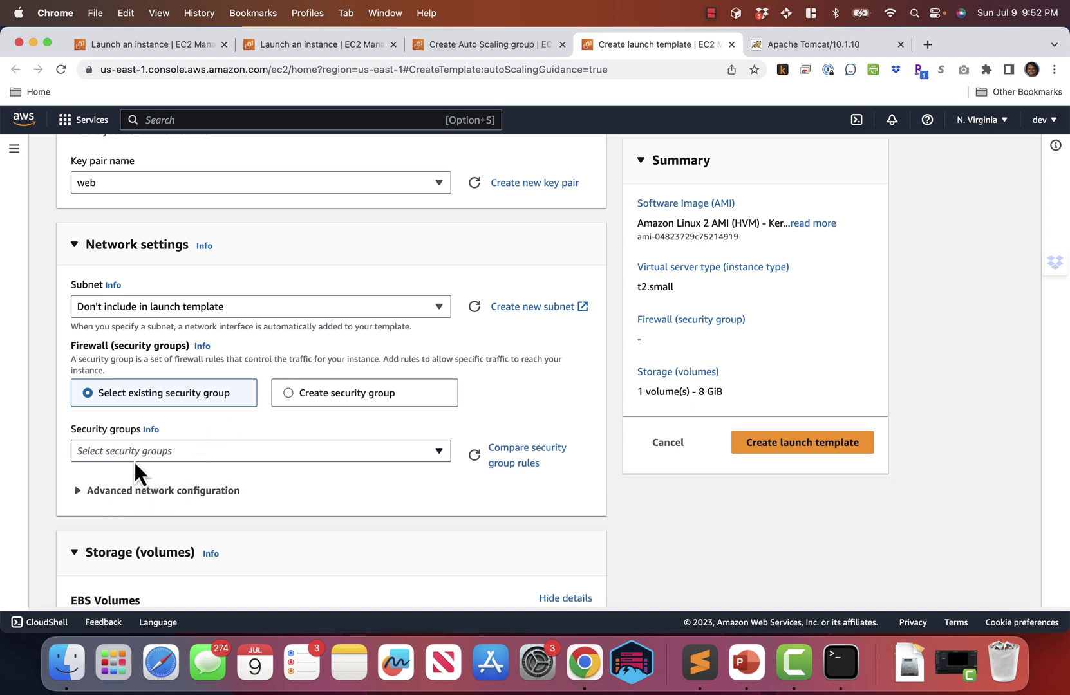
{"action": "left_click", "coordinate": [317, 396]}
{"action": "scroll", "coordinate": [300, 425], "scroll_direction": "down", "scroll_amount": 2}
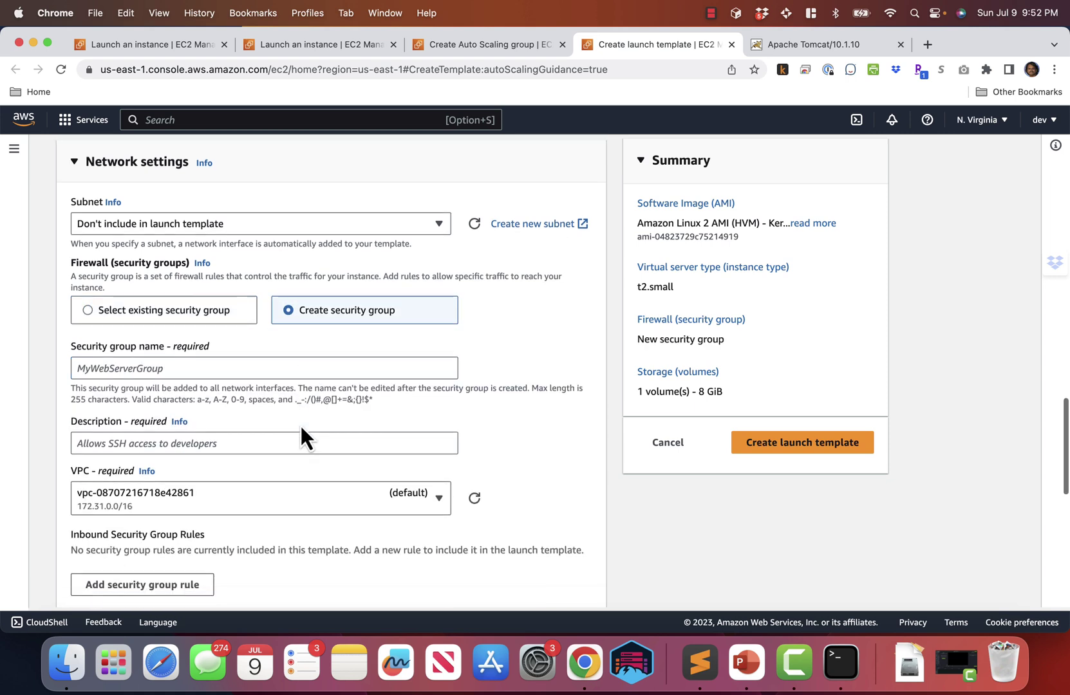
{"action": "scroll", "coordinate": [300, 425], "scroll_direction": "down", "scroll_amount": 1}
{"action": "left_click", "coordinate": [214, 322]}
{"action": "type", "text": "sg1"}
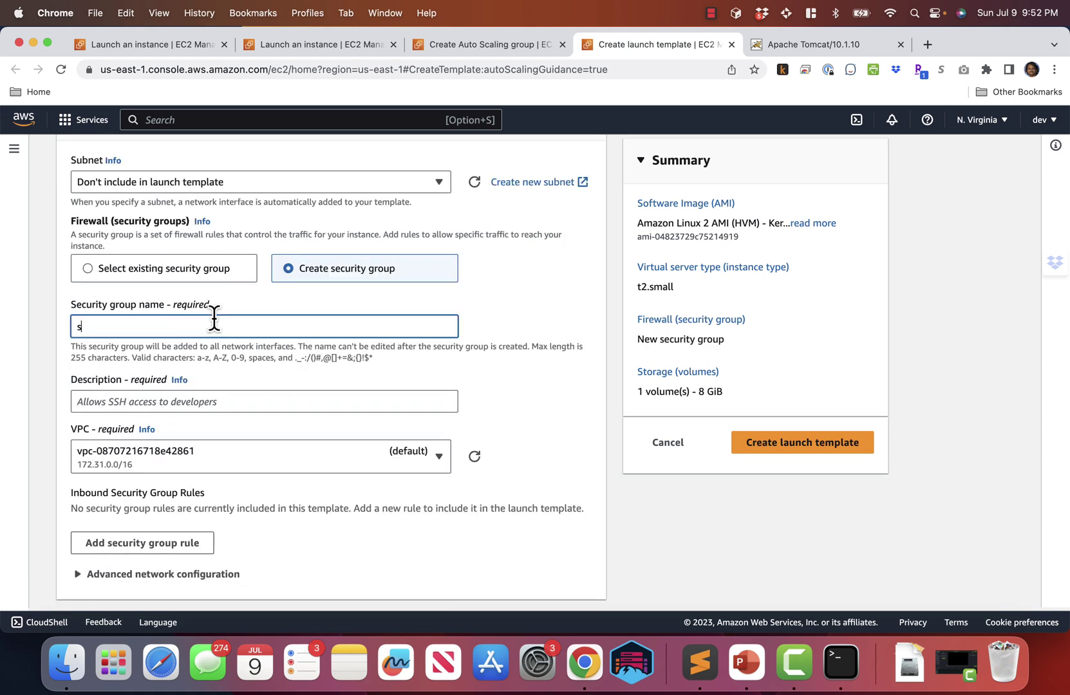
{"action": "left_click", "coordinate": [174, 401]}
{"action": "type", "text": "sg1"}
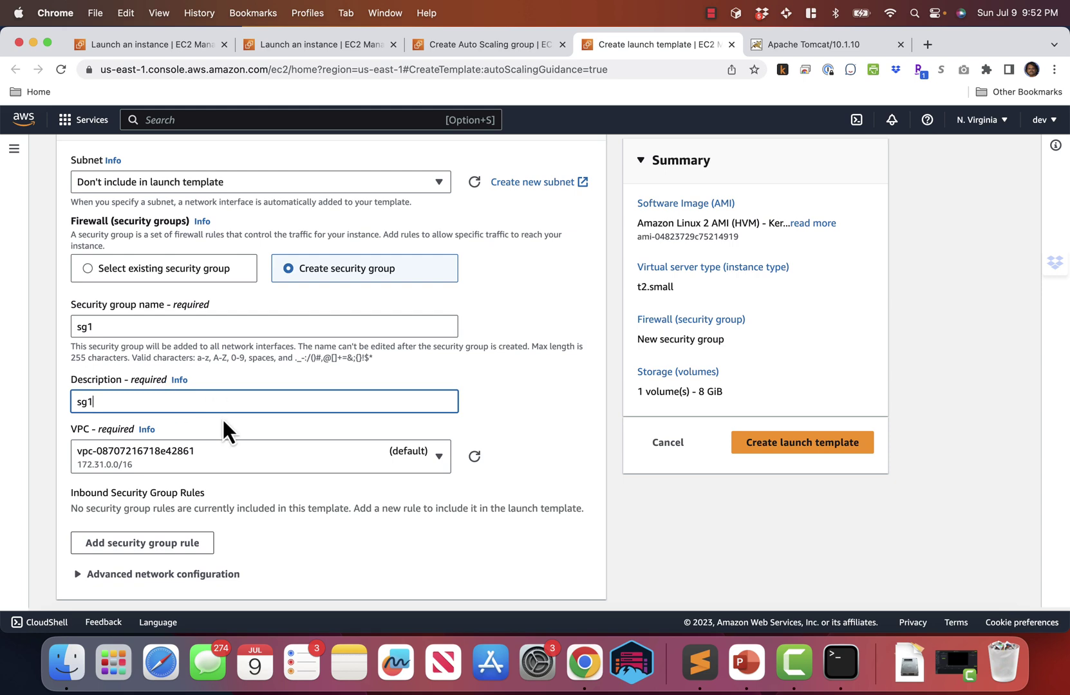
Step: Add an inbound Custom TCP rule to the new security group for port 8080 with source 0.0.0.0/0
{"action": "scroll", "coordinate": [229, 450], "scroll_direction": "down", "scroll_amount": 2}
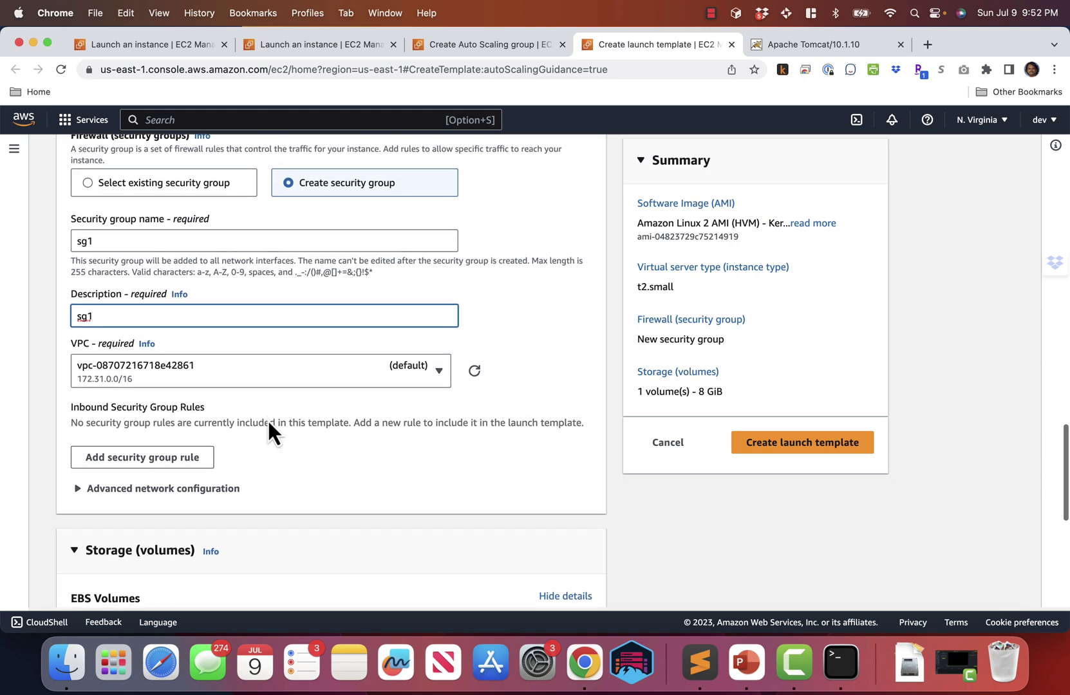
{"action": "scroll", "coordinate": [255, 418], "scroll_direction": "down", "scroll_amount": 1}
{"action": "left_click", "coordinate": [172, 424]}
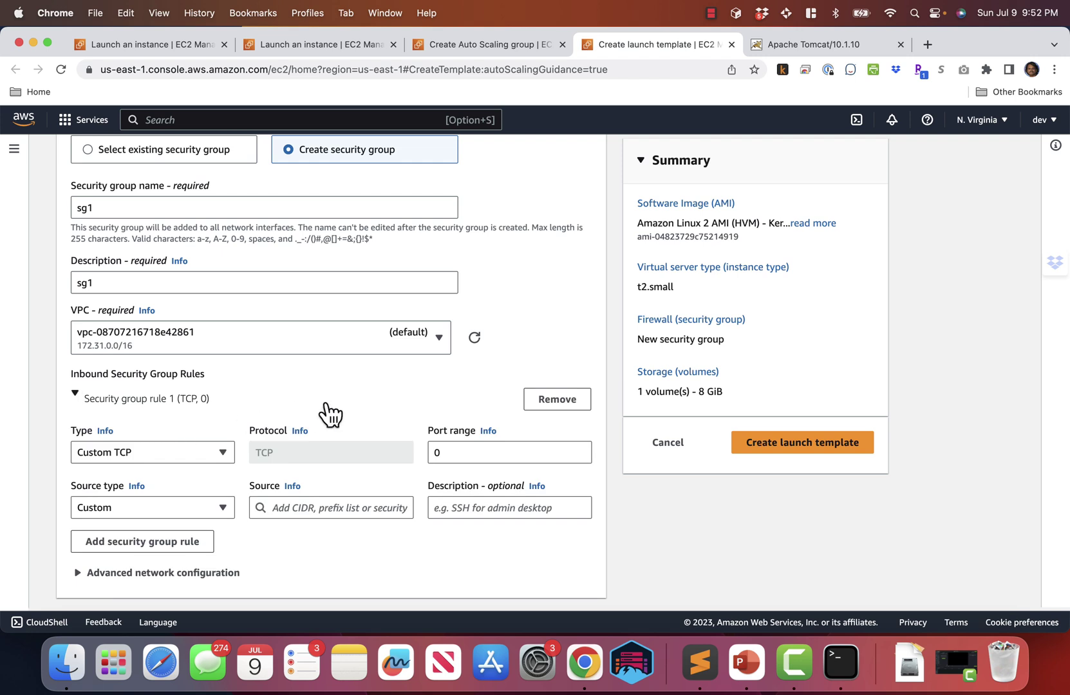
{"action": "left_click", "coordinate": [441, 451]}
{"action": "type", "text": "8080"}
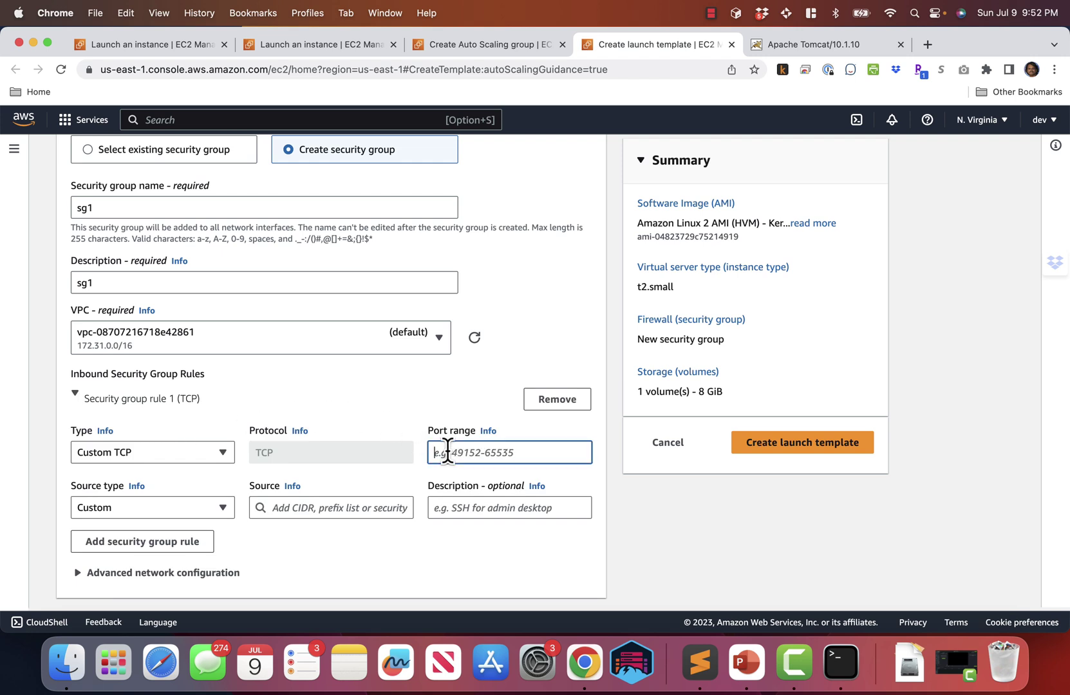
{"action": "left_click", "coordinate": [387, 508]}
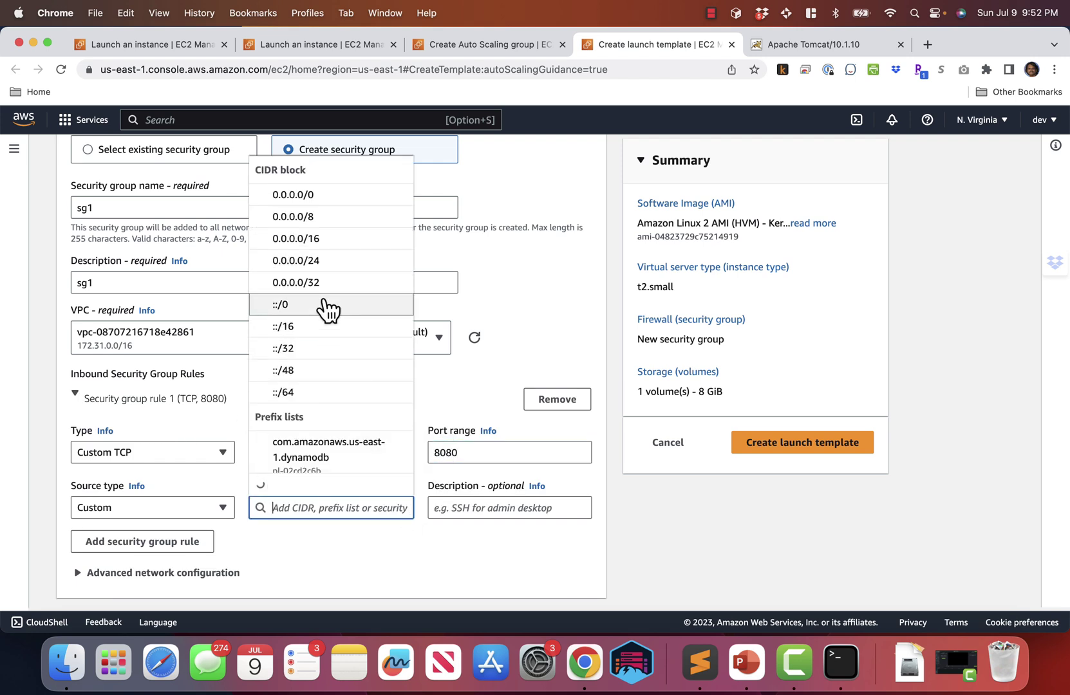
{"action": "left_click", "coordinate": [301, 196]}
Step: Add a second inbound security group rule of type ssh with source 0.0.0.0/0
{"action": "scroll", "coordinate": [338, 432], "scroll_direction": "down", "scroll_amount": 2}
{"action": "scroll", "coordinate": [338, 434], "scroll_direction": "down", "scroll_amount": 4}
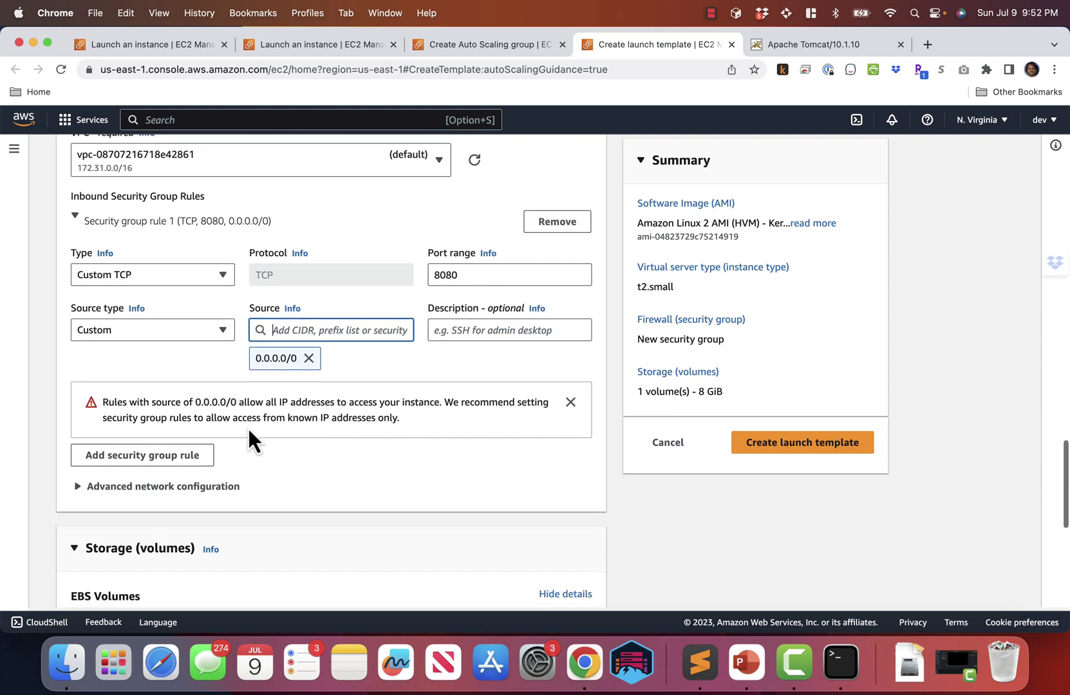
{"action": "left_click", "coordinate": [162, 458]}
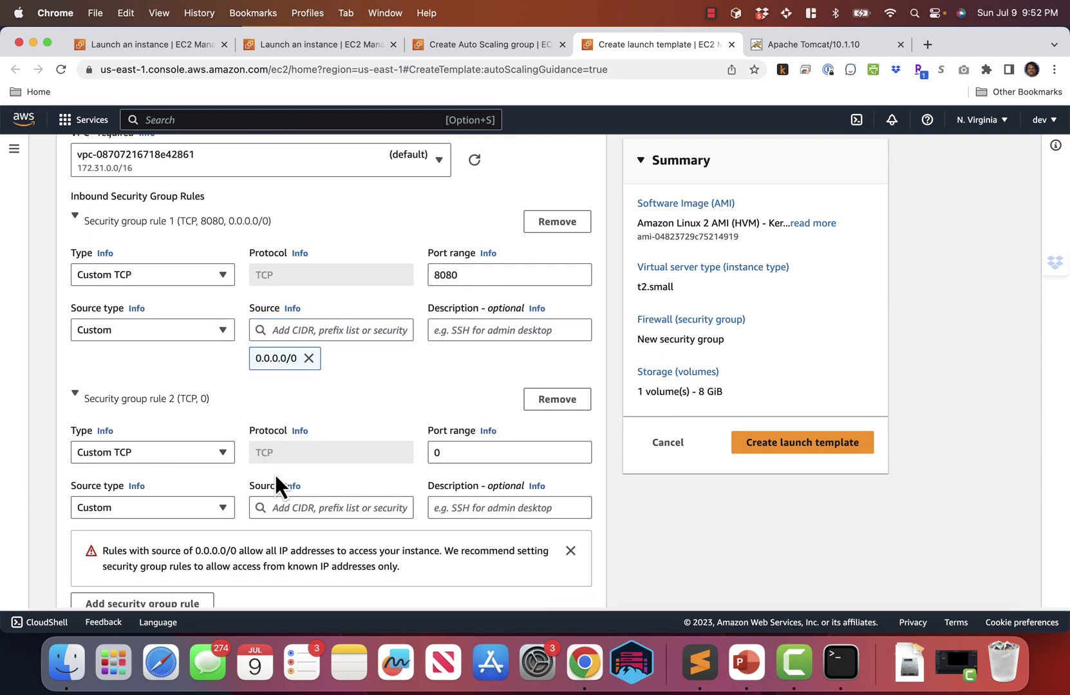
{"action": "left_click", "coordinate": [192, 462]}
{"action": "key", "text": "s"}
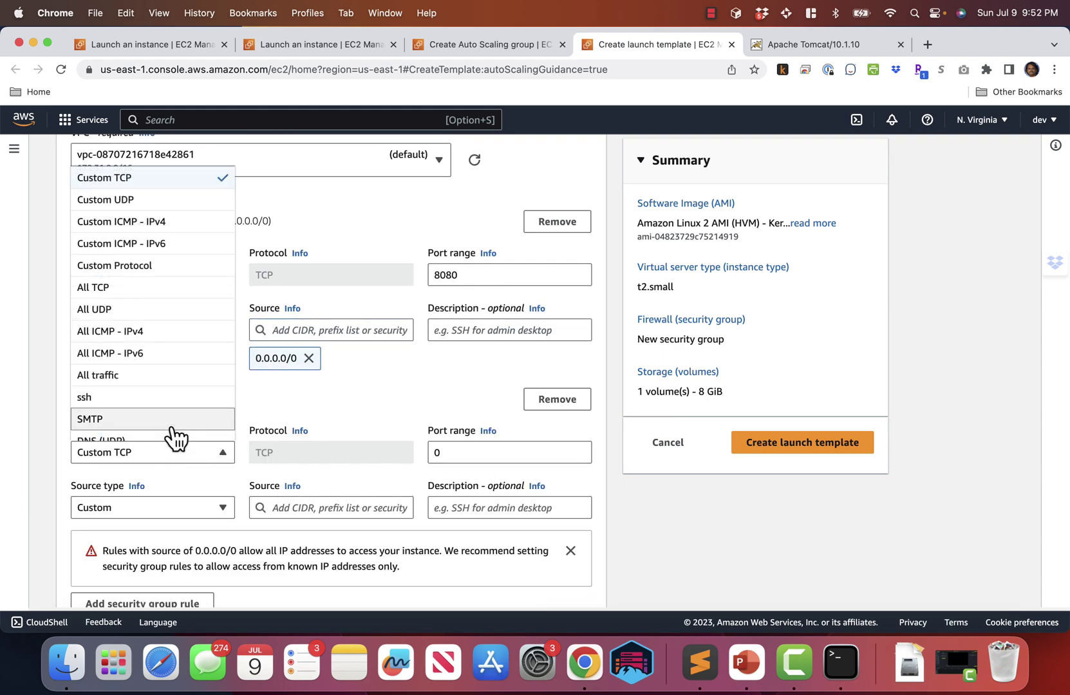
{"action": "left_click", "coordinate": [149, 398]}
{"action": "left_click", "coordinate": [296, 508]}
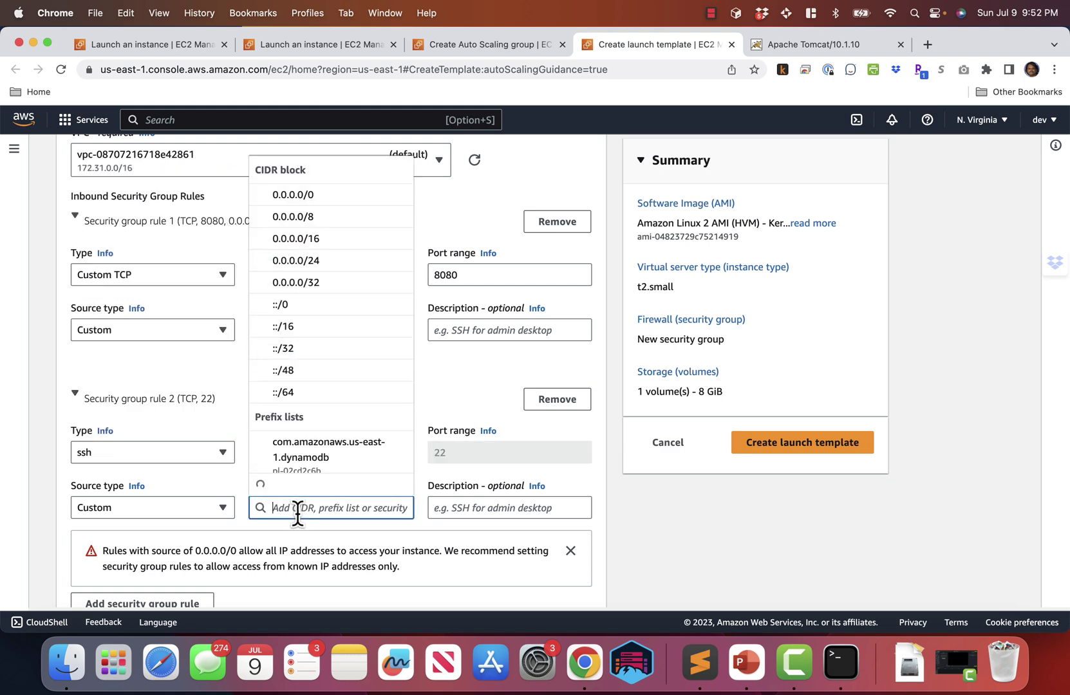
{"action": "left_click", "coordinate": [333, 197]}
Step: Expand the launch template's advanced details and go to the empty user data field
{"action": "scroll", "coordinate": [414, 476], "scroll_direction": "down", "scroll_amount": 5}
{"action": "scroll", "coordinate": [413, 466], "scroll_direction": "down", "scroll_amount": 5}
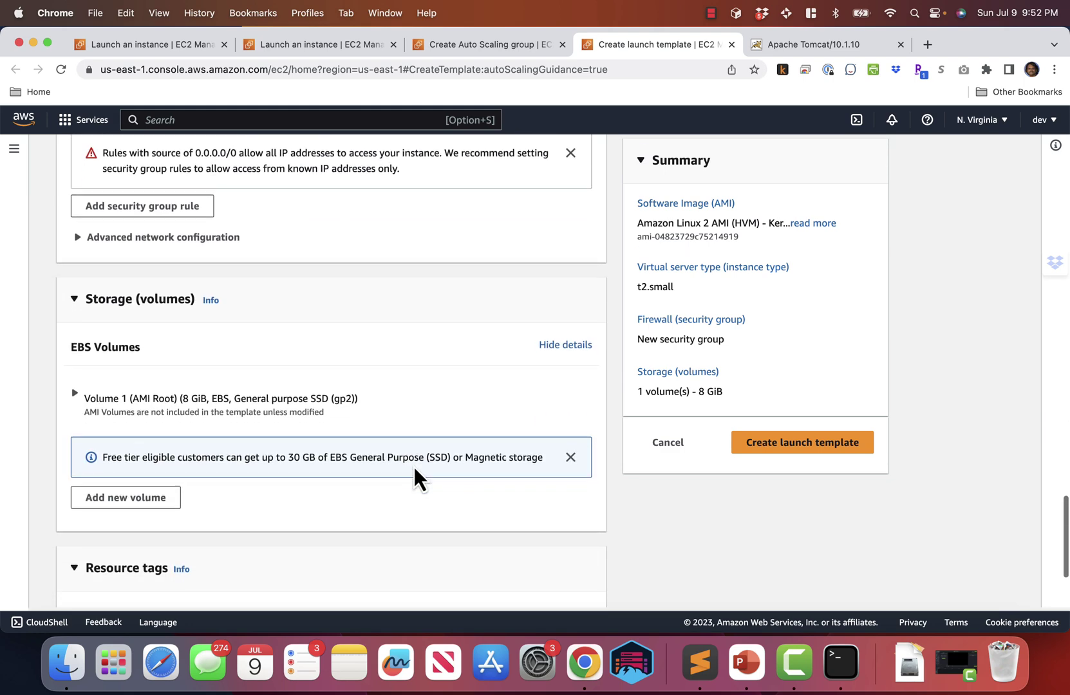
{"action": "scroll", "coordinate": [404, 474], "scroll_direction": "down", "scroll_amount": 3}
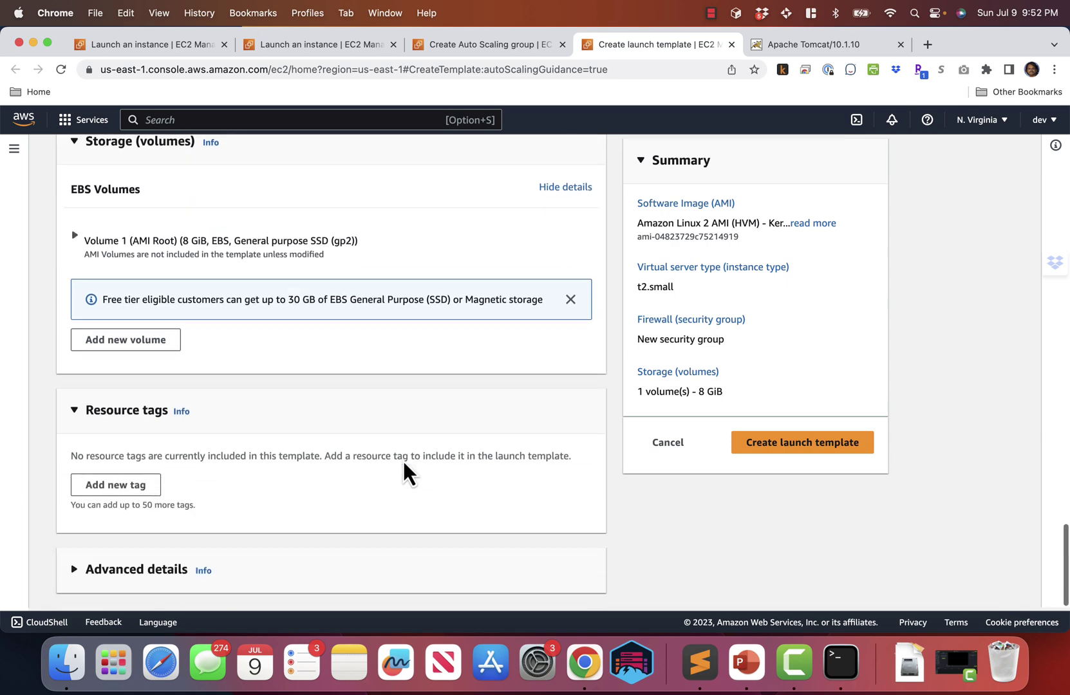
{"action": "left_click", "coordinate": [139, 579]}
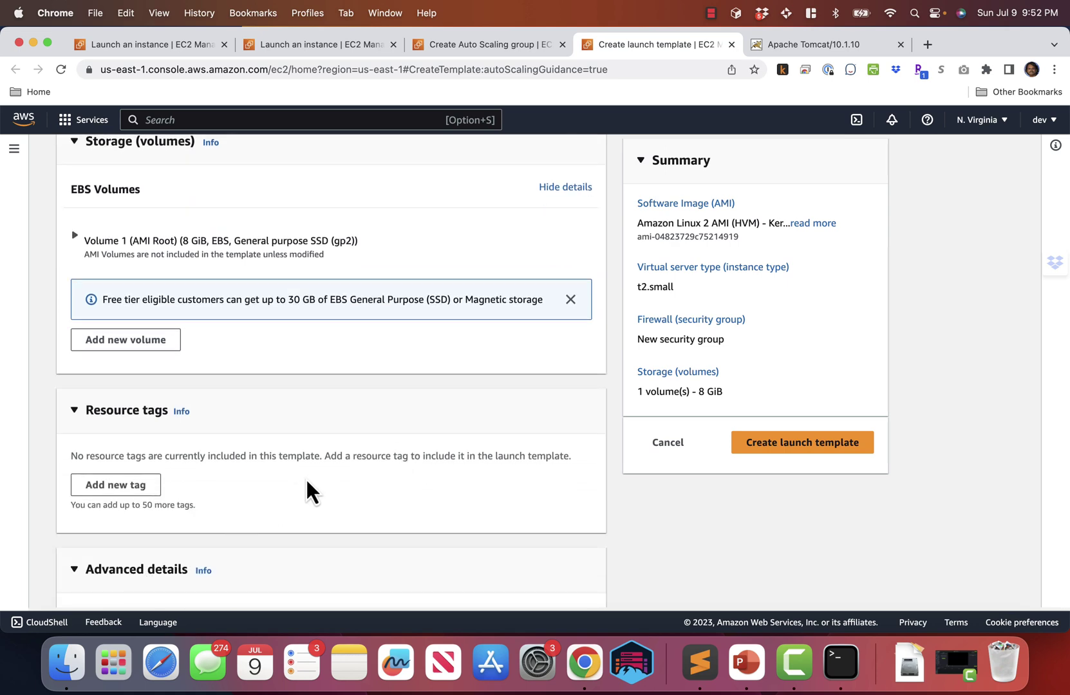
{"action": "scroll", "coordinate": [307, 477], "scroll_direction": "down", "scroll_amount": 15}
{"action": "scroll", "coordinate": [308, 478], "scroll_direction": "up", "scroll_amount": 6}
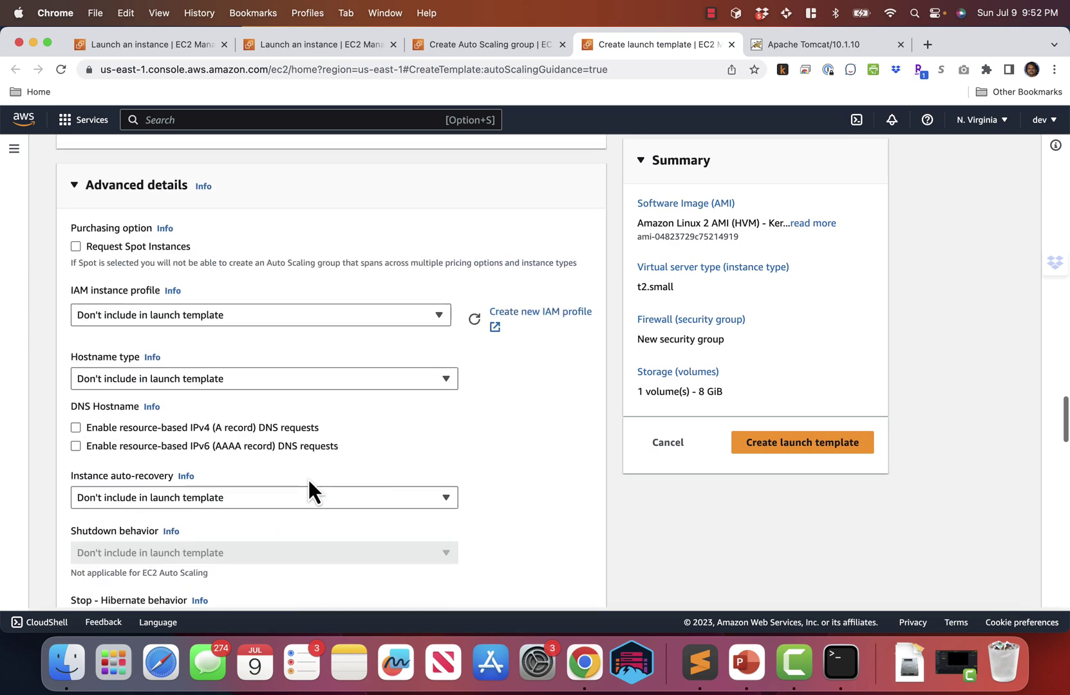
{"action": "scroll", "coordinate": [307, 477], "scroll_direction": "down", "scroll_amount": 20}
{"action": "left_click", "coordinate": [303, 470]}
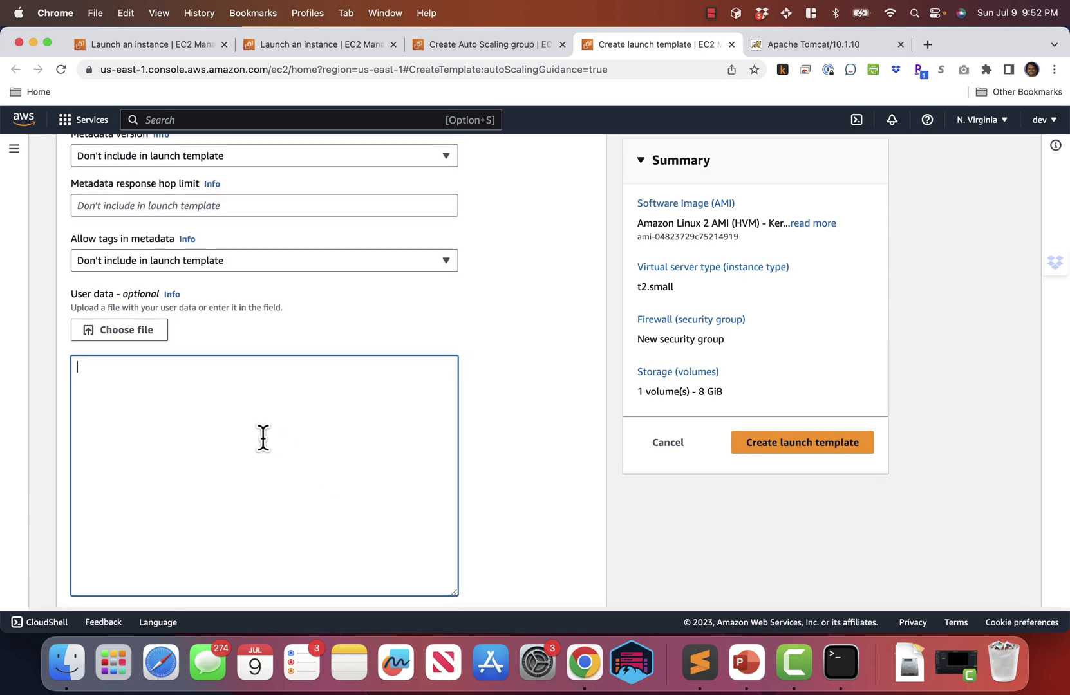
Step: Copy the entire ec2-userdata.sh script from Sublime Text into the user data in Chrome and create the launch template
{"action": "left_click", "coordinate": [700, 670]}
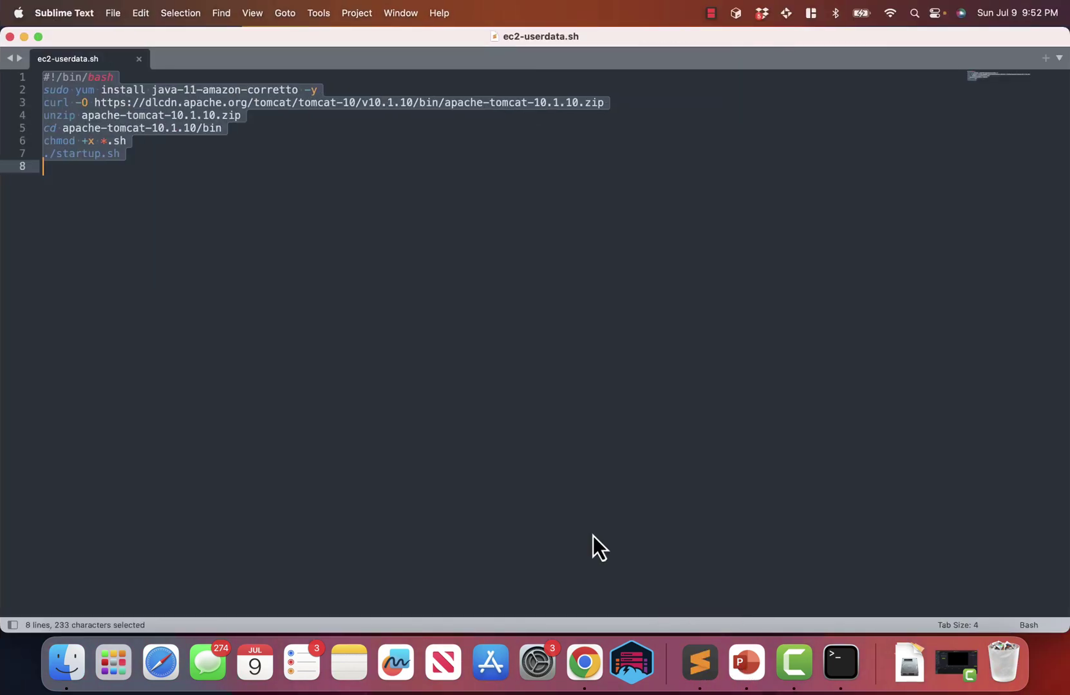
{"action": "left_click", "coordinate": [509, 447]}
{"action": "key", "text": "super+a"}
{"action": "key", "text": "super+c"}
{"action": "key", "text": "super+Tab"}
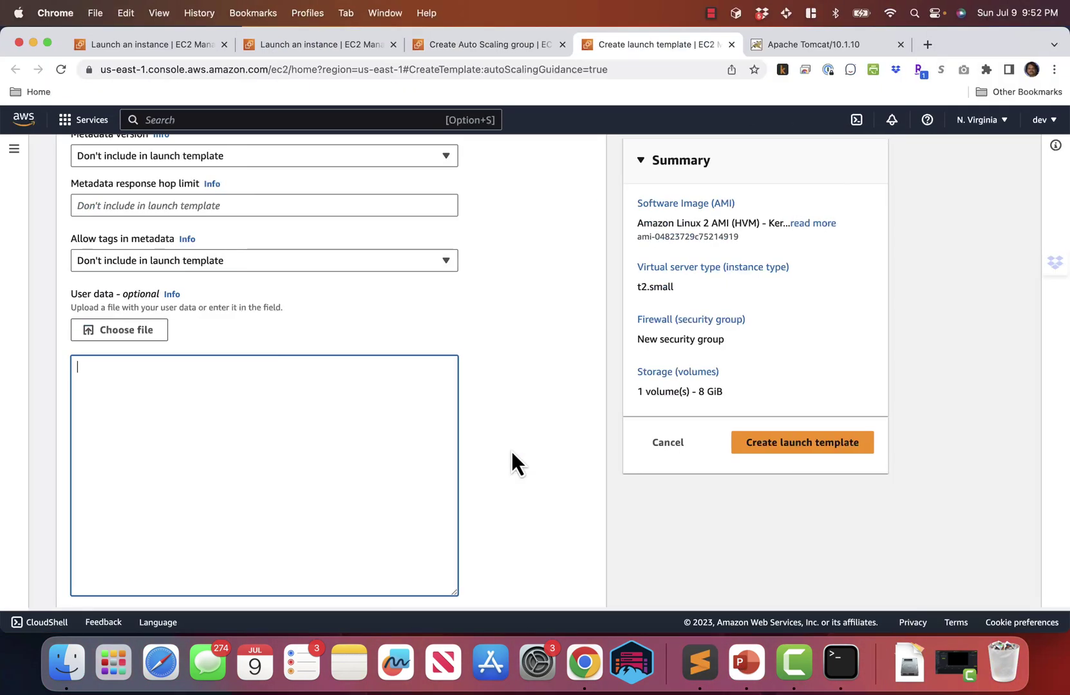
{"action": "key", "text": "super+v"}
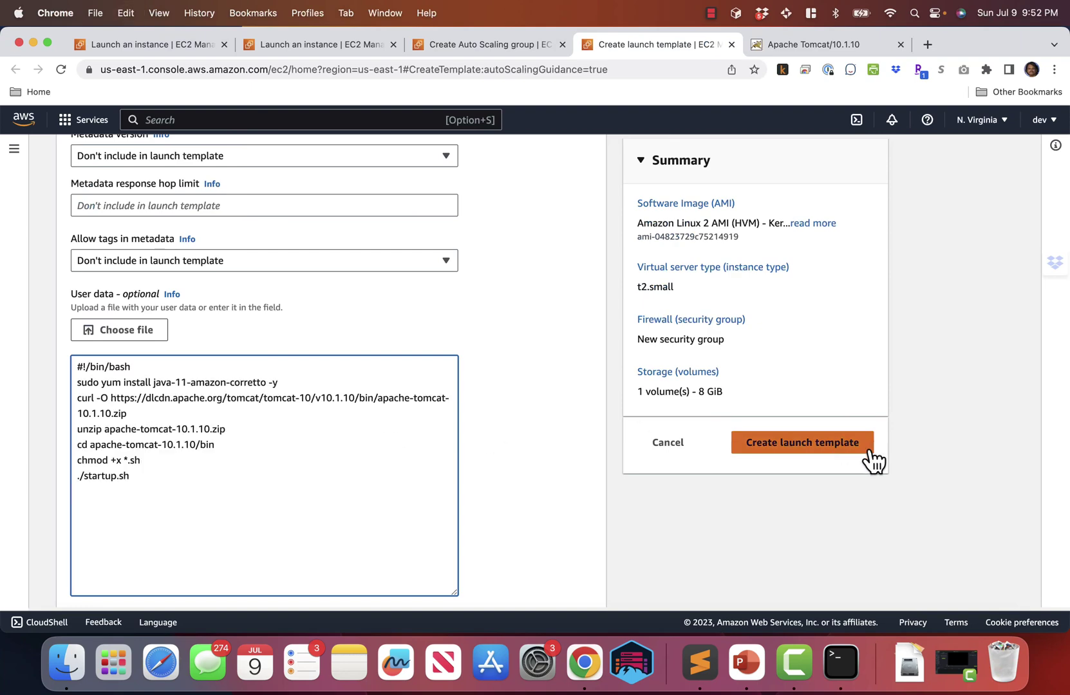
{"action": "left_click", "coordinate": [820, 454]}
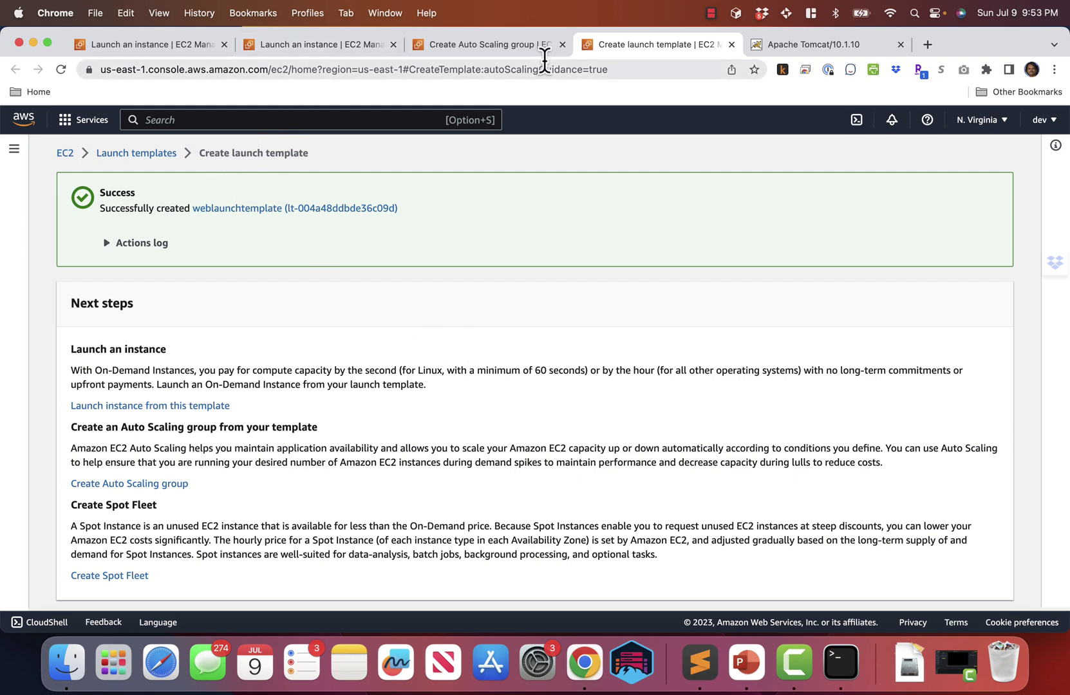
Step: Return to the webasg1 Auto Scaling group setup, refresh the launch templates, choose weblaunchtemplate and continue to the instance launch options
{"action": "left_click", "coordinate": [506, 52]}
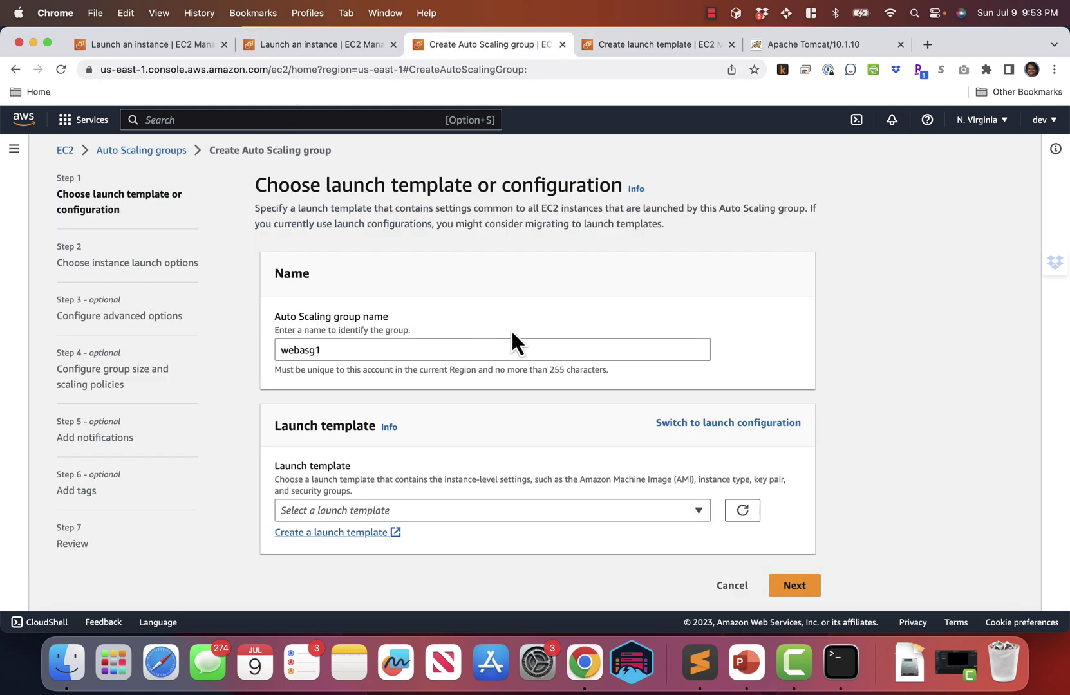
{"action": "left_click", "coordinate": [741, 513]}
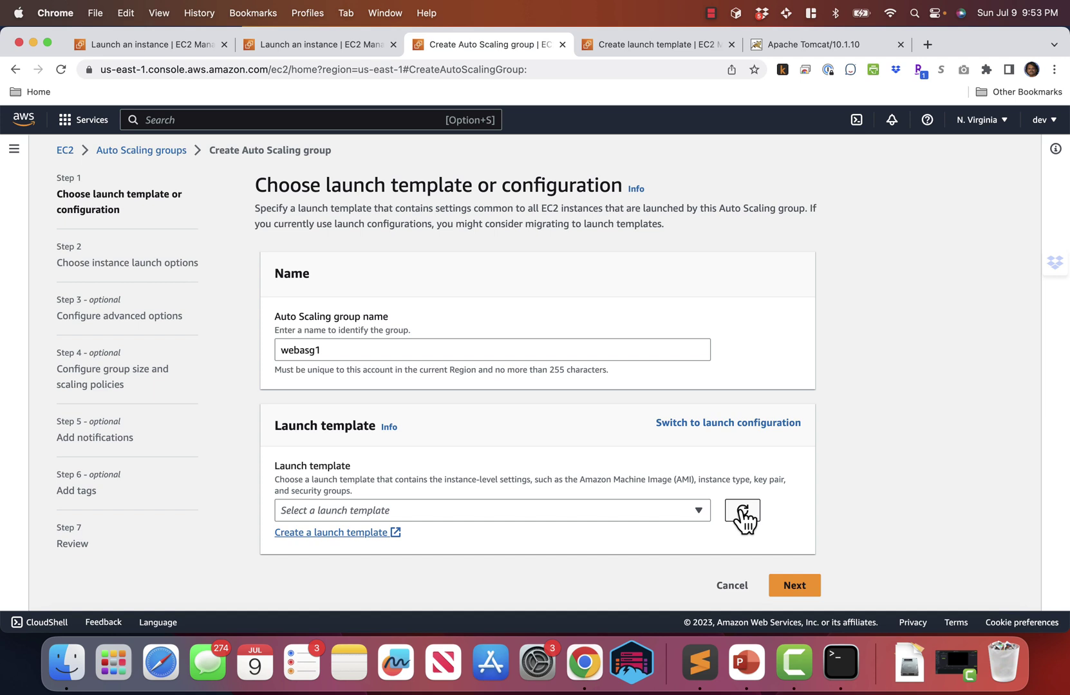
{"action": "left_click", "coordinate": [643, 508]}
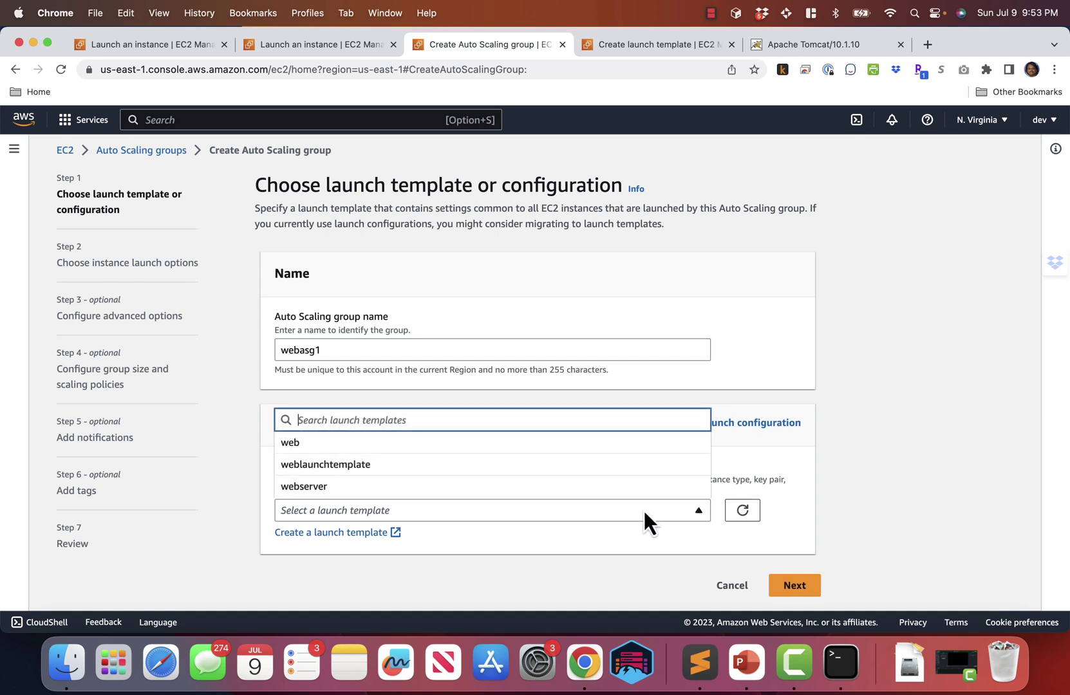
{"action": "left_click", "coordinate": [366, 468]}
{"action": "scroll", "coordinate": [592, 459], "scroll_direction": "down", "scroll_amount": 5}
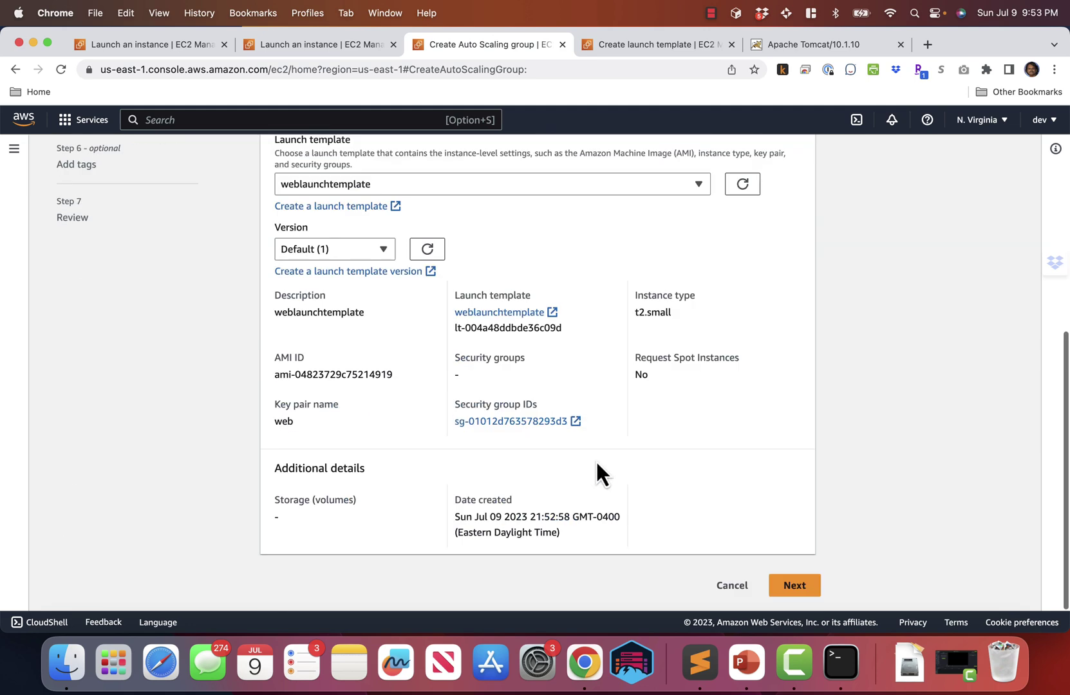
{"action": "left_click", "coordinate": [794, 586]}
Step: Select the us-east-1a and us-east-1b default subnets for the Auto Scaling group and continue to the advanced options
{"action": "scroll", "coordinate": [554, 466], "scroll_direction": "down", "scroll_amount": 3}
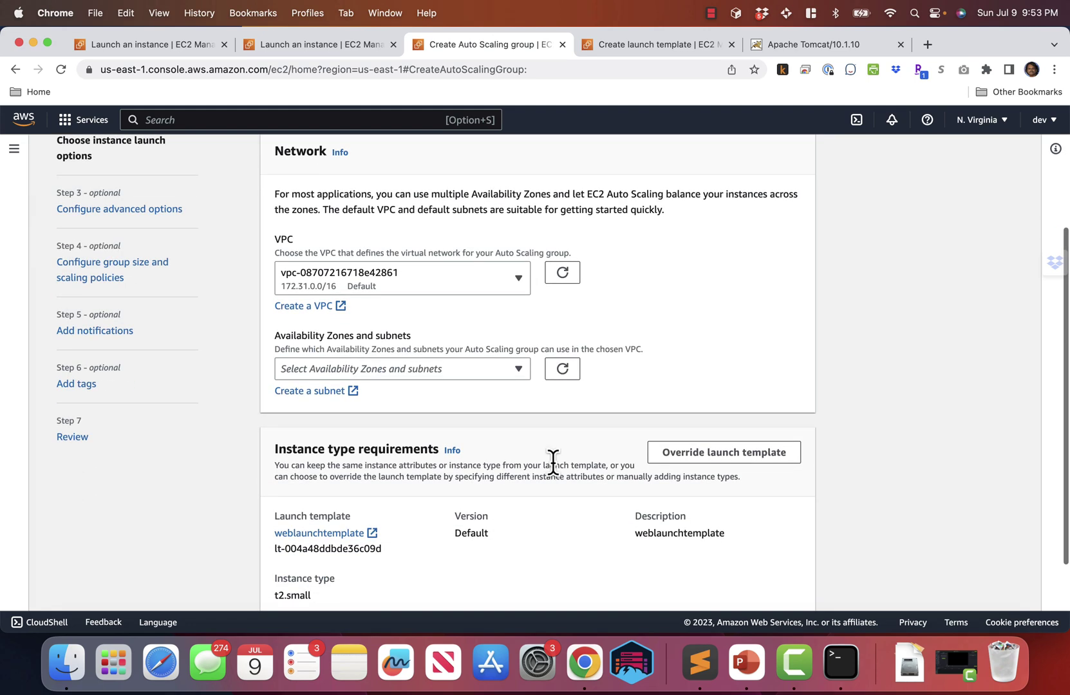
{"action": "left_click", "coordinate": [456, 371]}
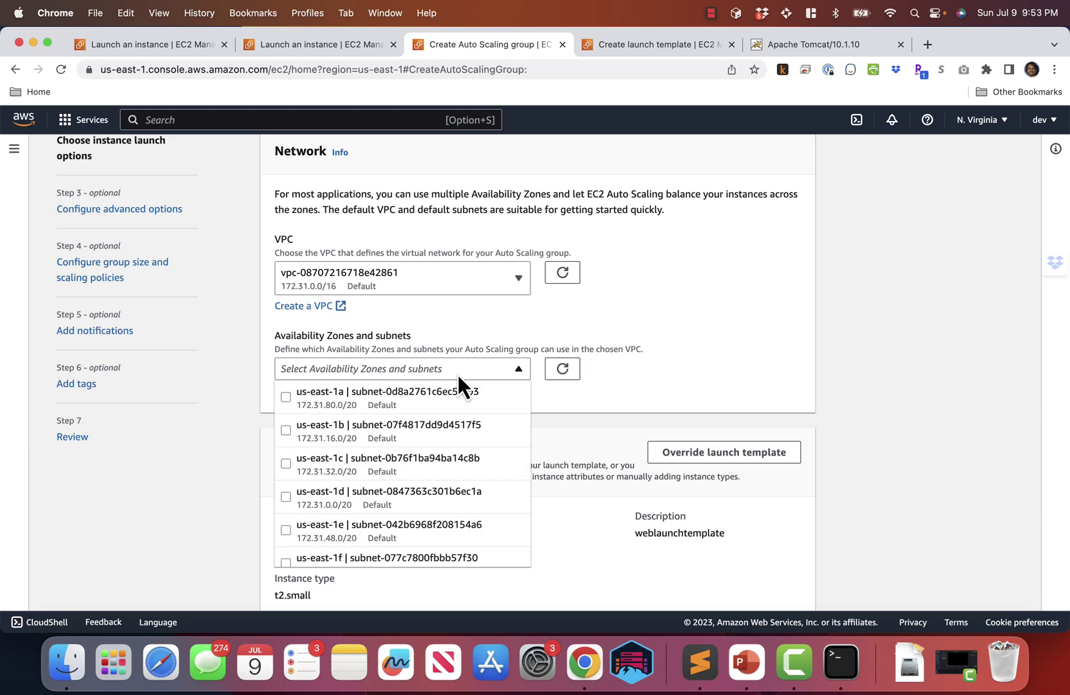
{"action": "left_click", "coordinate": [287, 398]}
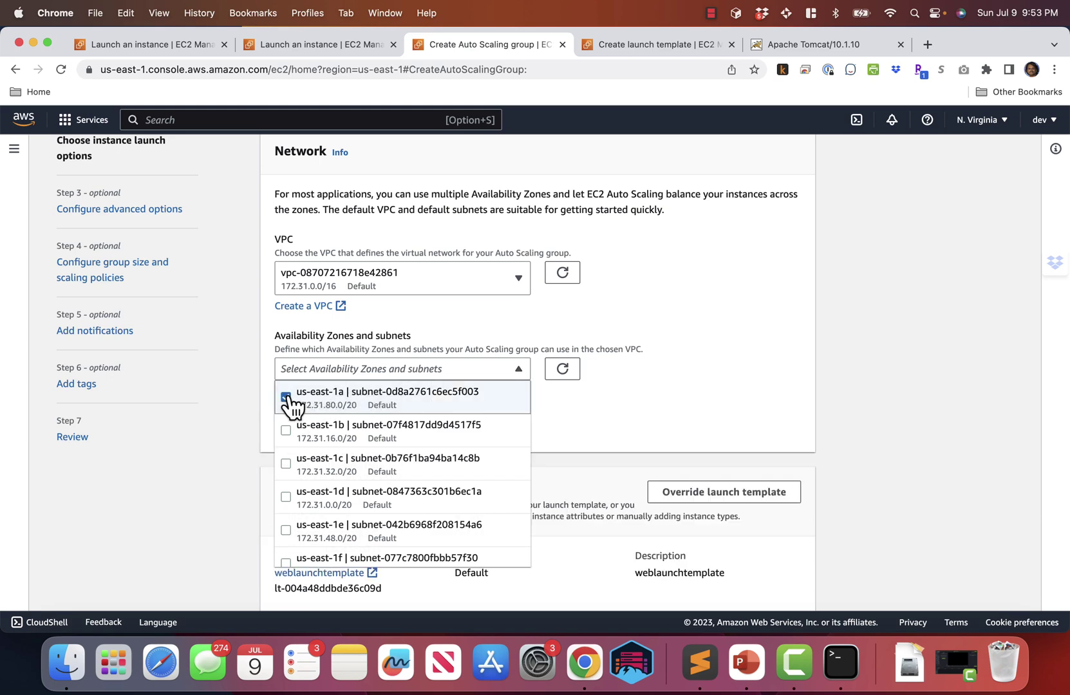
{"action": "left_click", "coordinate": [287, 430]}
{"action": "left_click", "coordinate": [636, 438]}
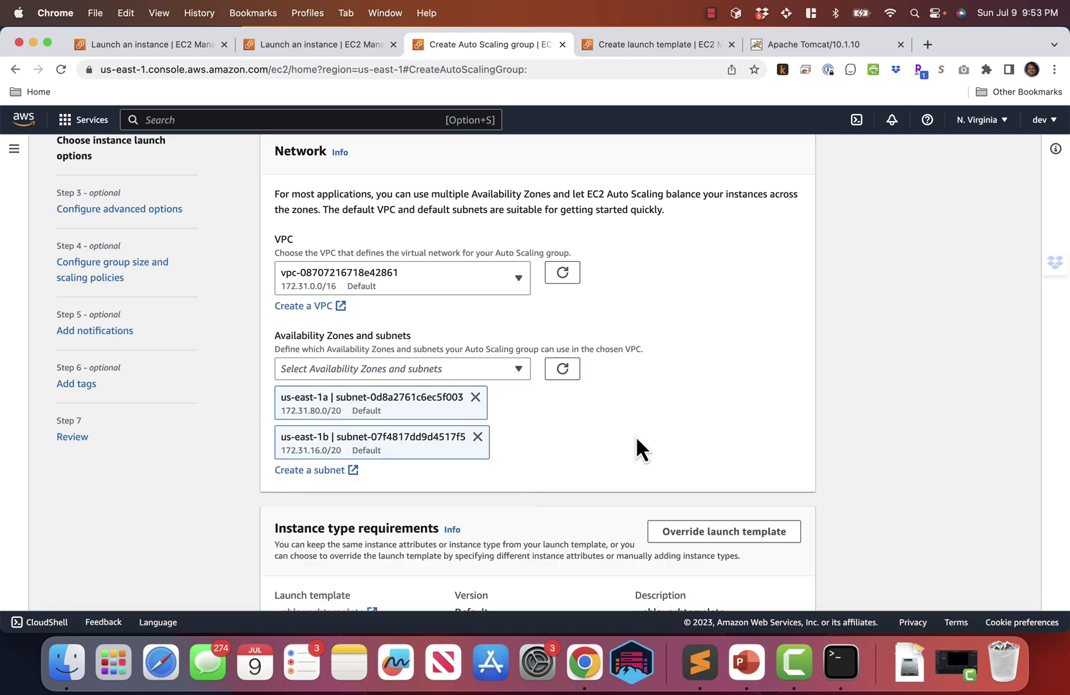
{"action": "scroll", "coordinate": [636, 437], "scroll_direction": "down", "scroll_amount": 3}
{"action": "left_click", "coordinate": [791, 583]}
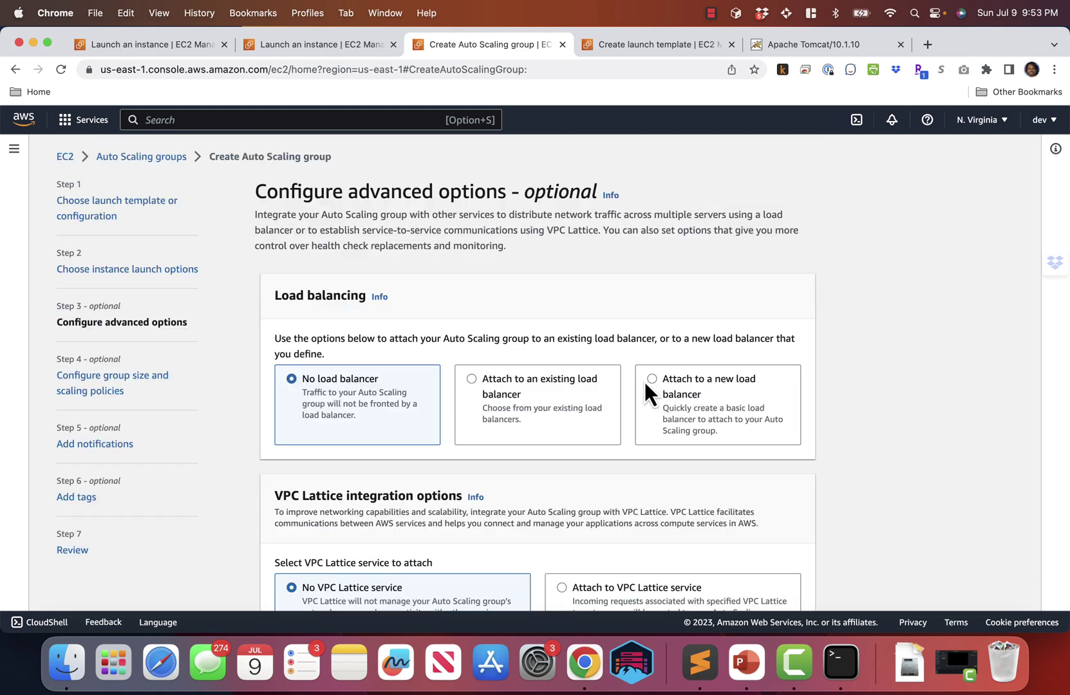
Step: Attach the Auto Scaling group to a new load balancer and set the load balancer scheme to Internet-facing
{"action": "scroll", "coordinate": [346, 387], "scroll_direction": "down", "scroll_amount": 3}
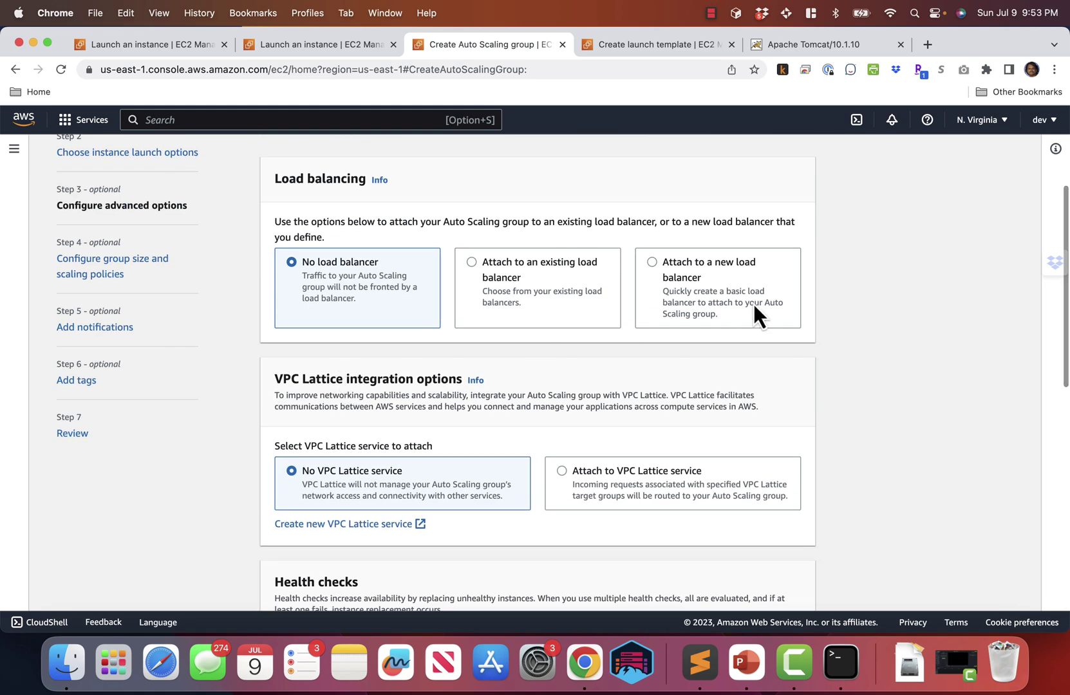
{"action": "left_click", "coordinate": [652, 262]}
{"action": "scroll", "coordinate": [559, 377], "scroll_direction": "down", "scroll_amount": 3}
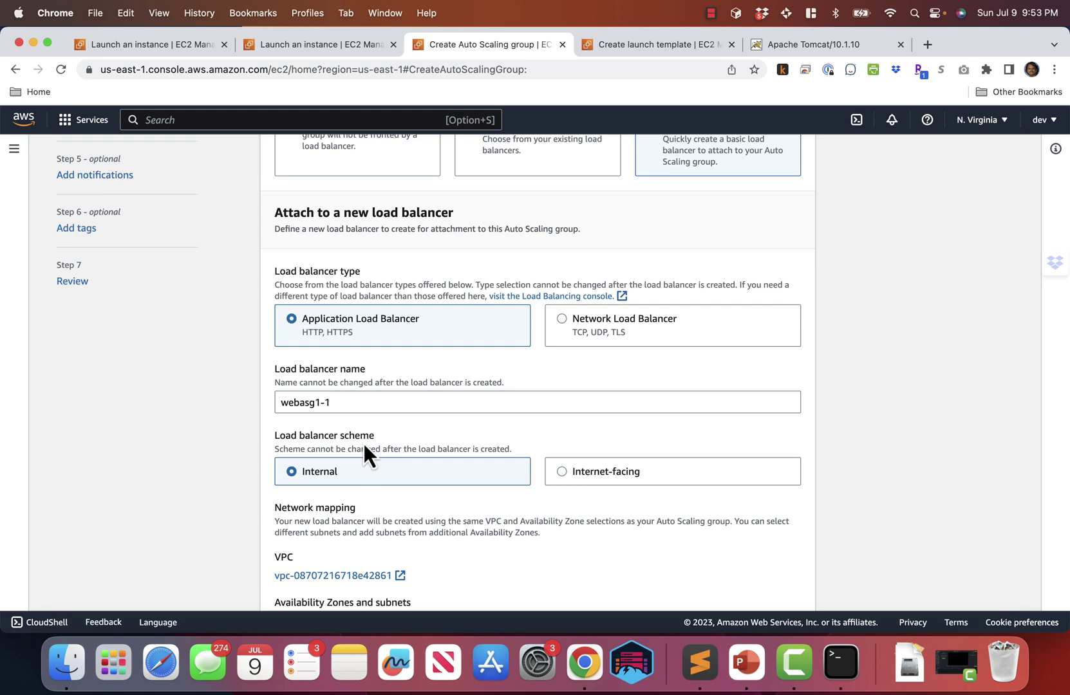
{"action": "scroll", "coordinate": [363, 443], "scroll_direction": "down", "scroll_amount": 2}
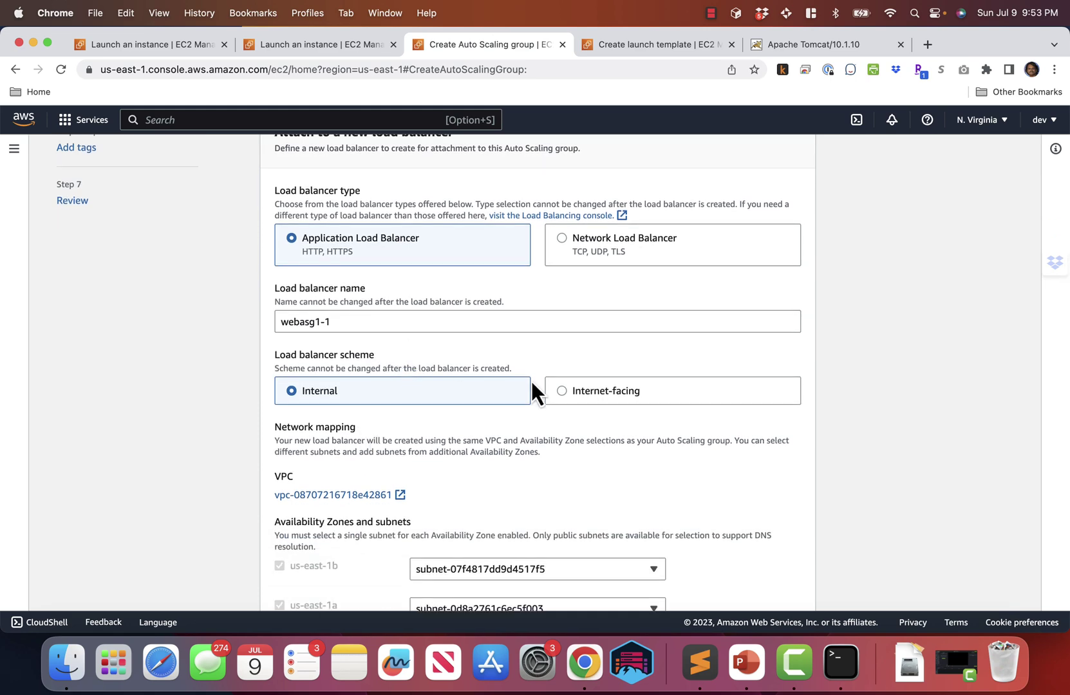
{"action": "left_click", "coordinate": [566, 394]}
{"action": "scroll", "coordinate": [566, 394], "scroll_direction": "down", "scroll_amount": 4}
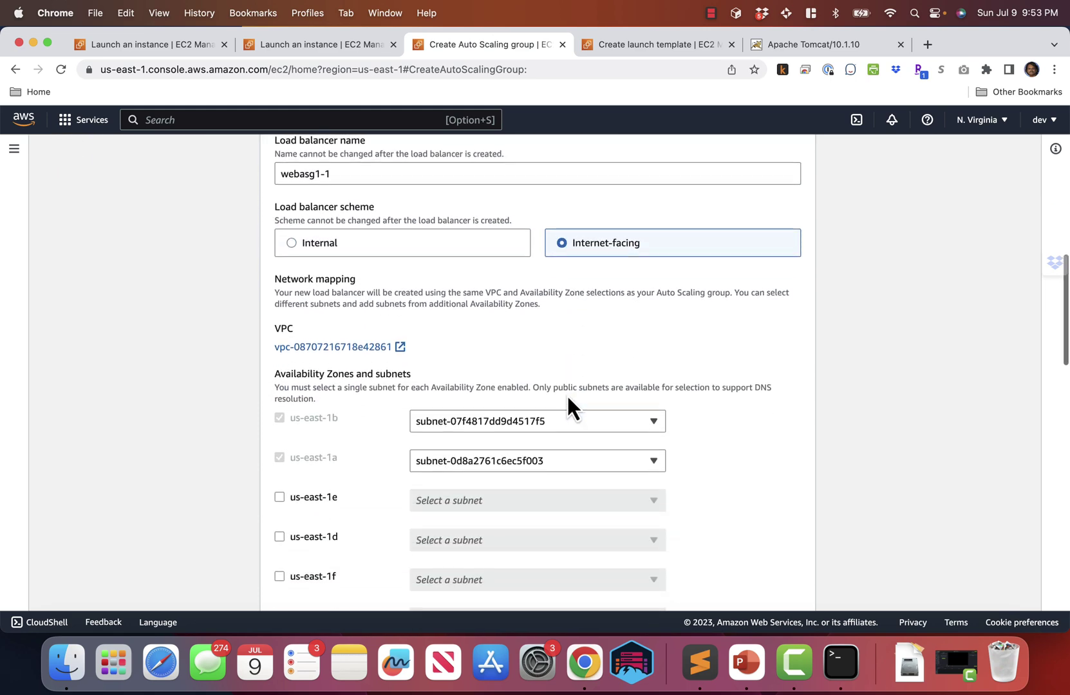
Step: Set the load balancer's HTTP listener port to 8080 and route its traffic to a new target group
{"action": "scroll", "coordinate": [566, 394], "scroll_direction": "down", "scroll_amount": 2}
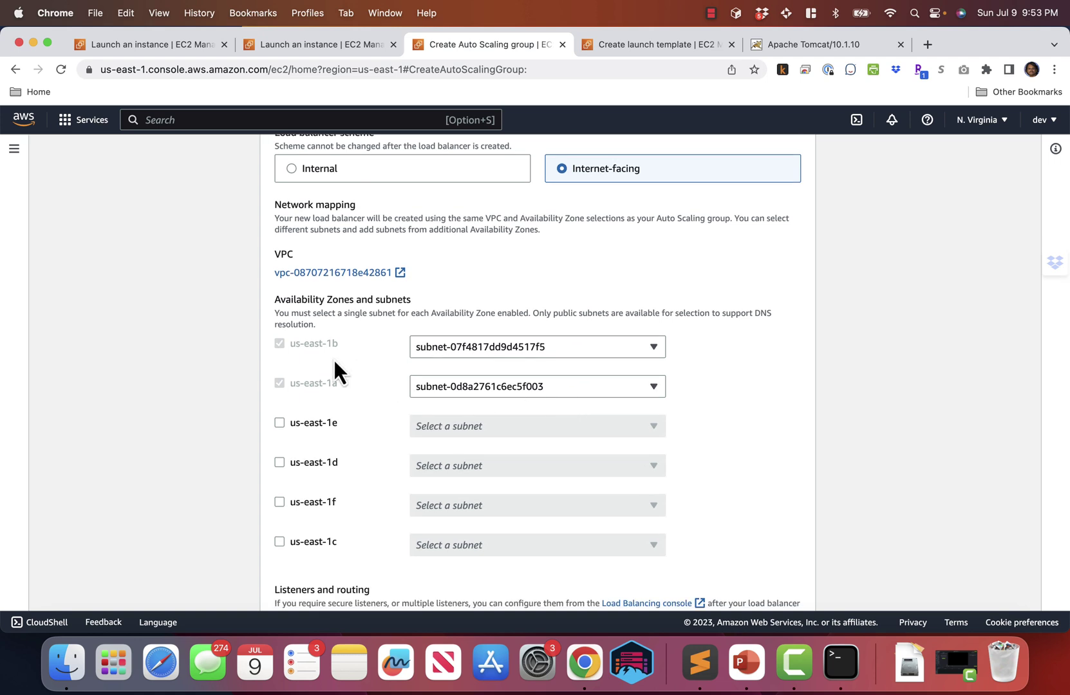
{"action": "scroll", "coordinate": [334, 362], "scroll_direction": "down", "scroll_amount": 5}
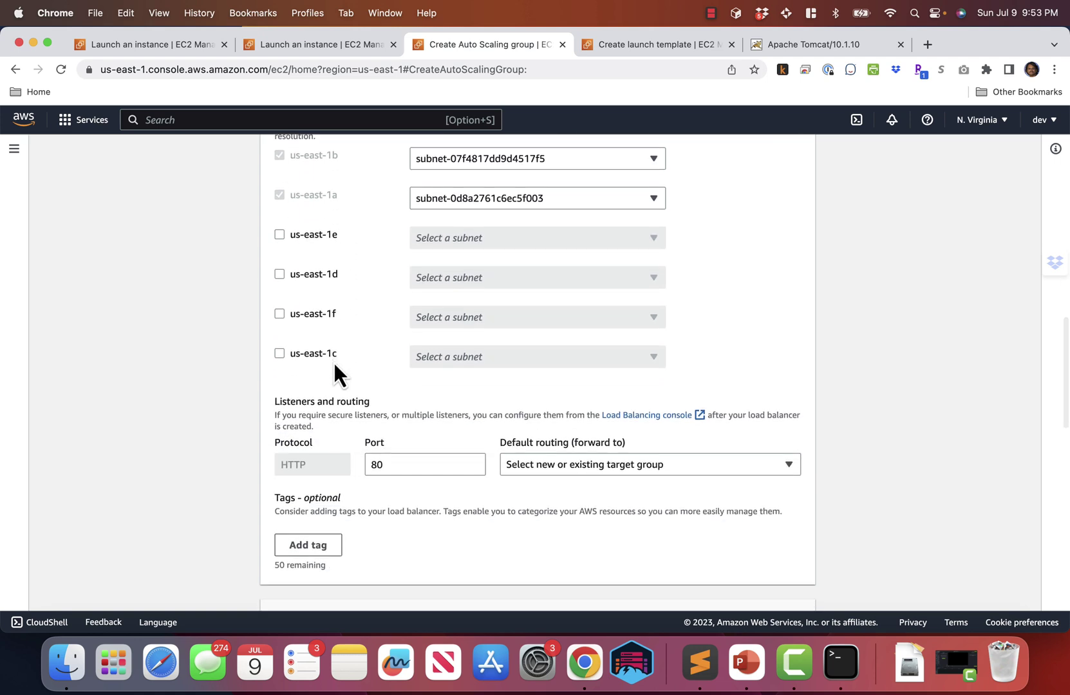
{"action": "left_click", "coordinate": [399, 458]}
{"action": "type", "text": "80"}
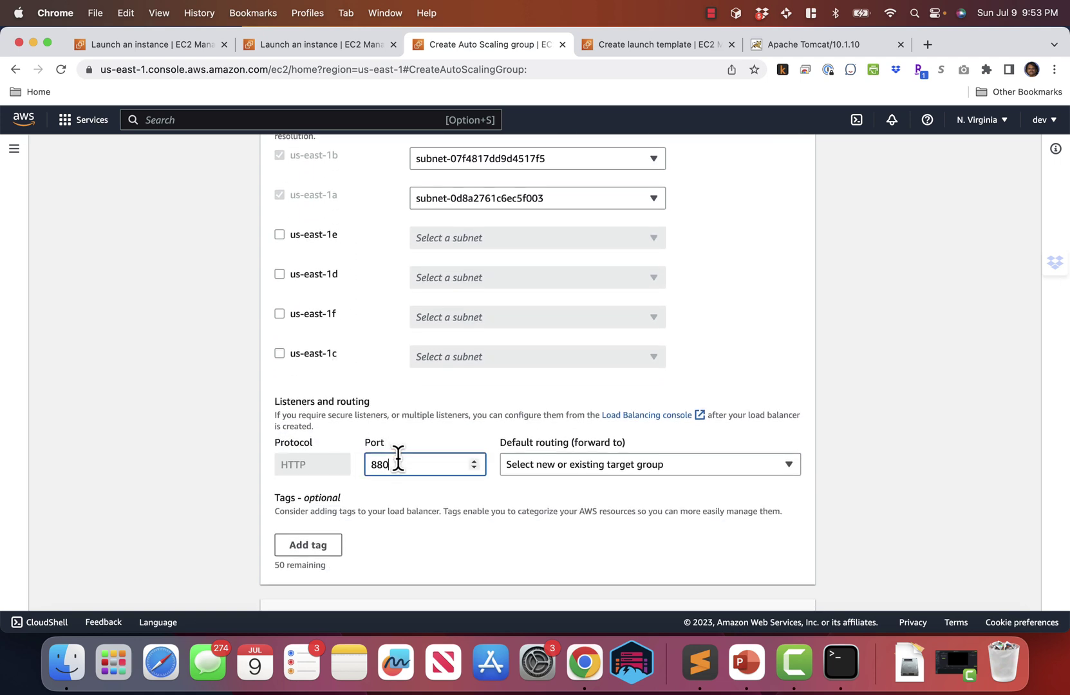
{"action": "key", "text": "BackSpace"}
{"action": "key", "text": "BackSpace"}
{"action": "key", "text": "BackSpace"}
{"action": "type", "text": "080"}
{"action": "left_click", "coordinate": [653, 472]}
{"action": "scroll", "coordinate": [651, 473], "scroll_direction": "down", "scroll_amount": 2}
{"action": "left_click", "coordinate": [575, 436]}
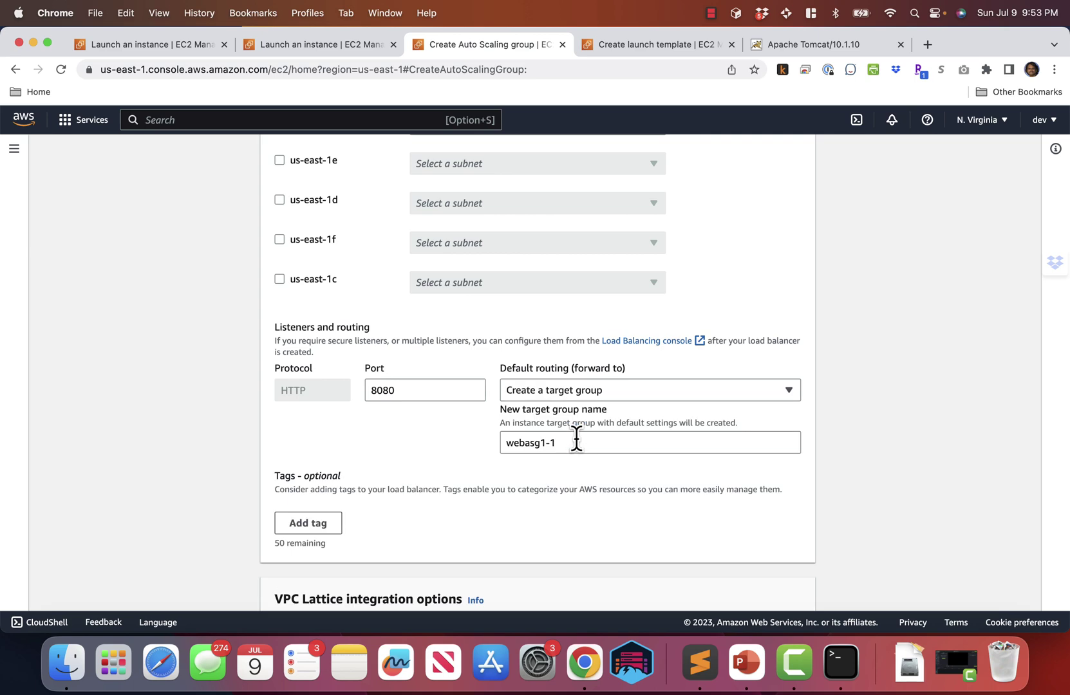
Step: Turn on Elastic Load Balancing health checks and continue to the group size and scaling policies
{"action": "scroll", "coordinate": [471, 478], "scroll_direction": "down", "scroll_amount": 5}
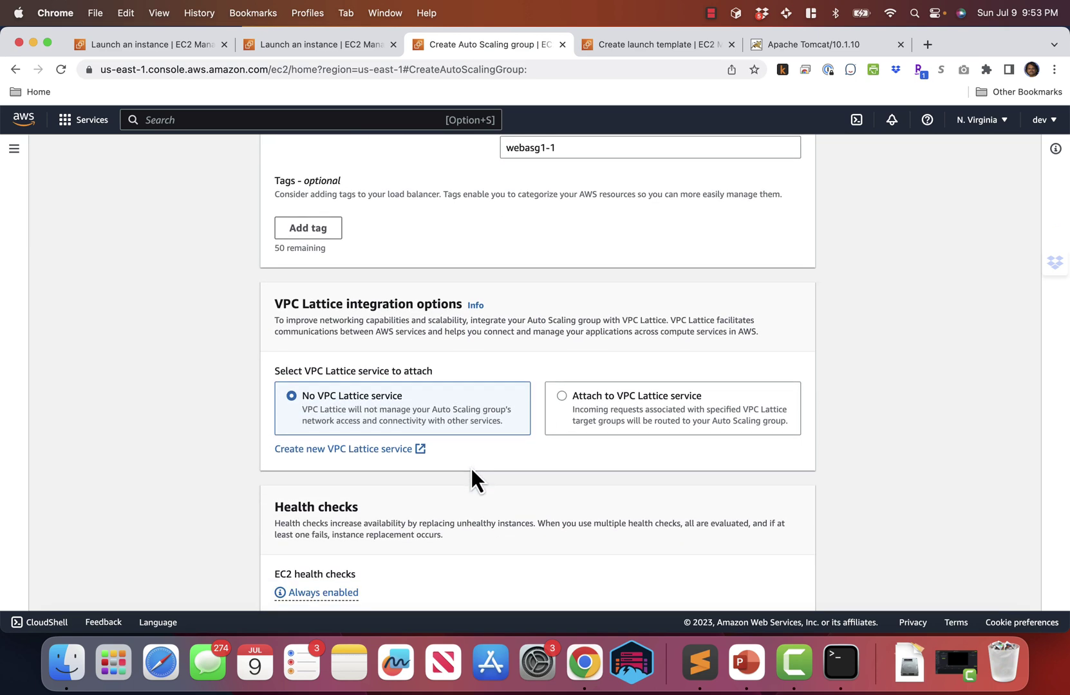
{"action": "scroll", "coordinate": [472, 470], "scroll_direction": "down", "scroll_amount": 3}
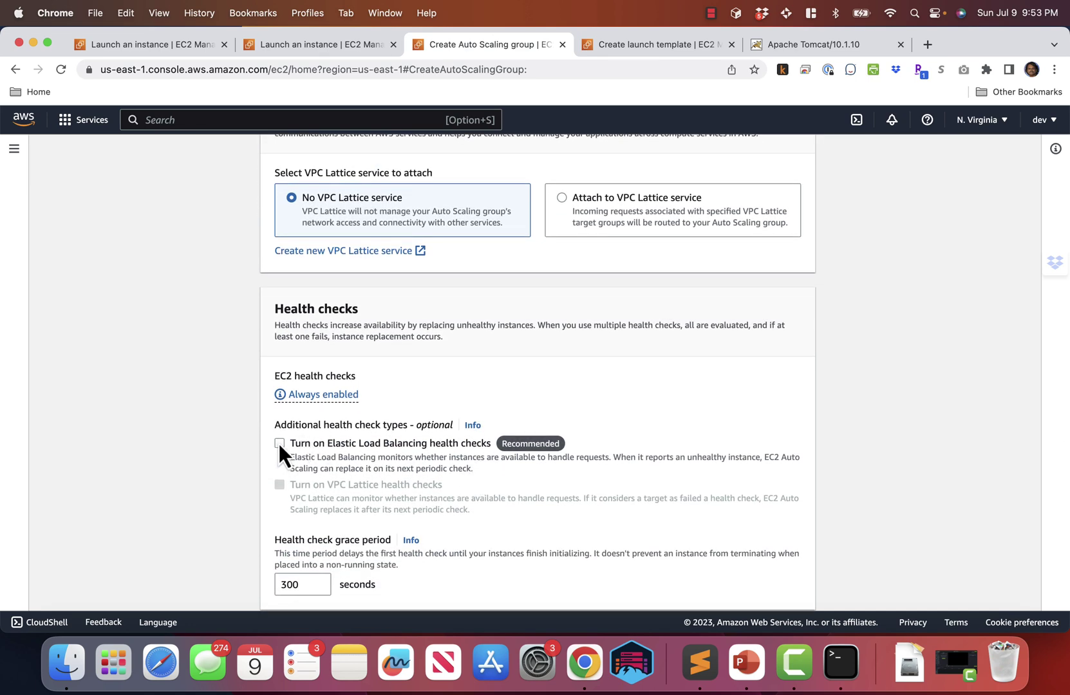
{"action": "left_click", "coordinate": [280, 444]}
{"action": "scroll", "coordinate": [465, 445], "scroll_direction": "down", "scroll_amount": 1}
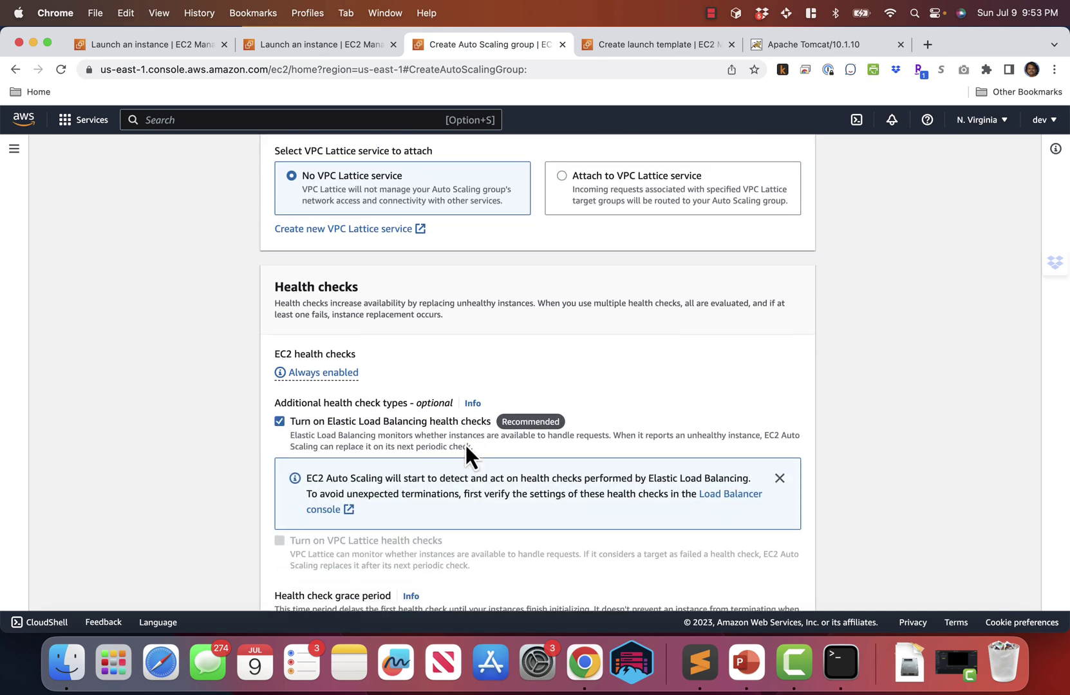
{"action": "scroll", "coordinate": [466, 445], "scroll_direction": "down", "scroll_amount": 5}
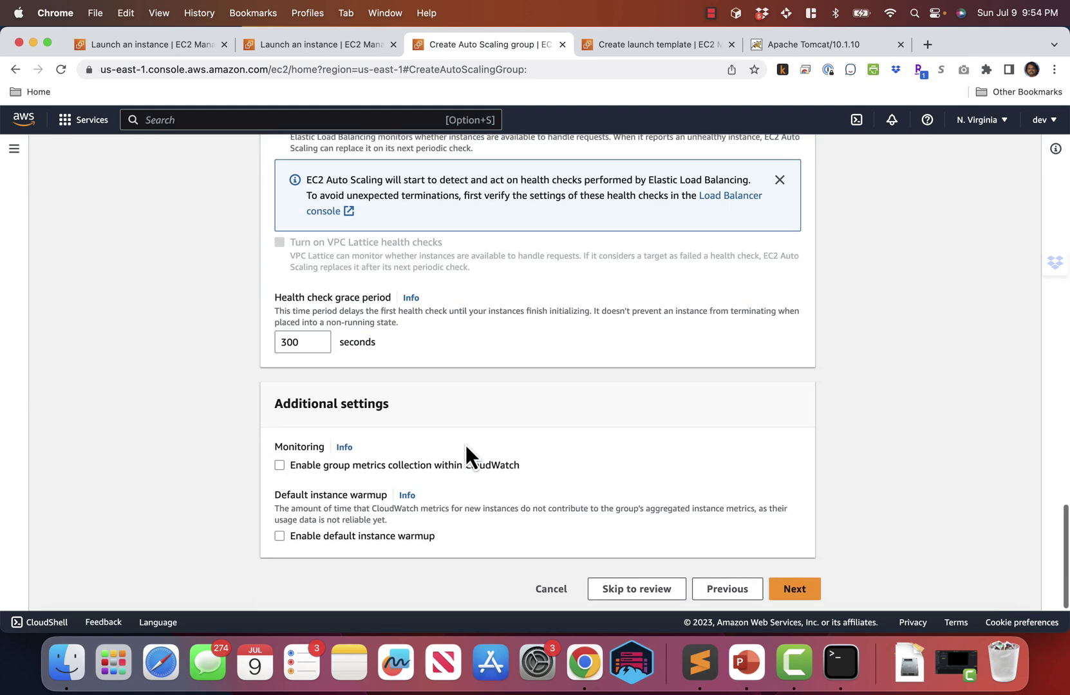
{"action": "left_click", "coordinate": [791, 583]}
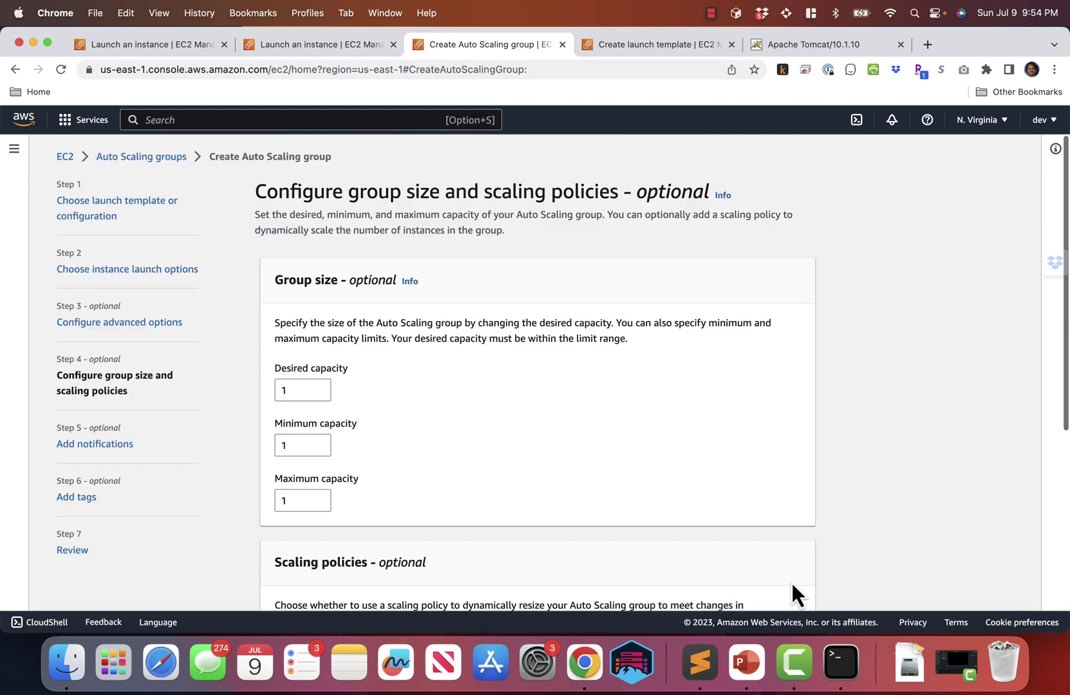
Step: Set the group's desired capacity to 3, minimum capacity to 2 and maximum capacity to 6
{"action": "left_click", "coordinate": [319, 389]}
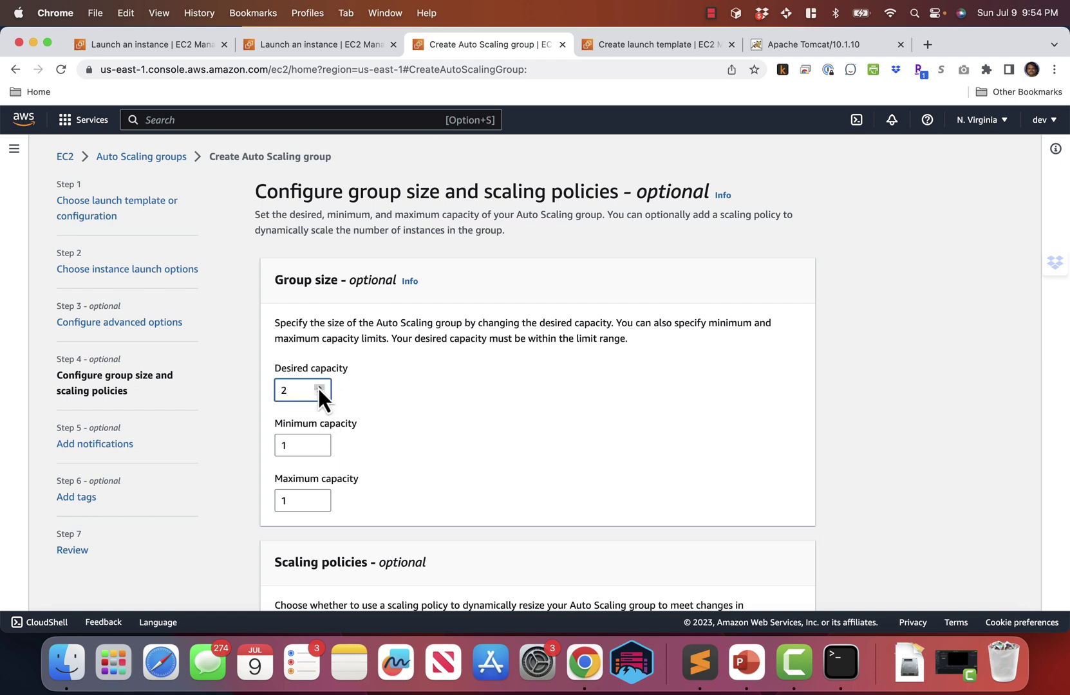
{"action": "left_click", "coordinate": [319, 443]}
{"action": "left_click", "coordinate": [319, 443]}
{"action": "left_click", "coordinate": [319, 449]}
{"action": "left_click", "coordinate": [320, 498]}
{"action": "double_click", "coordinate": [319, 498]}
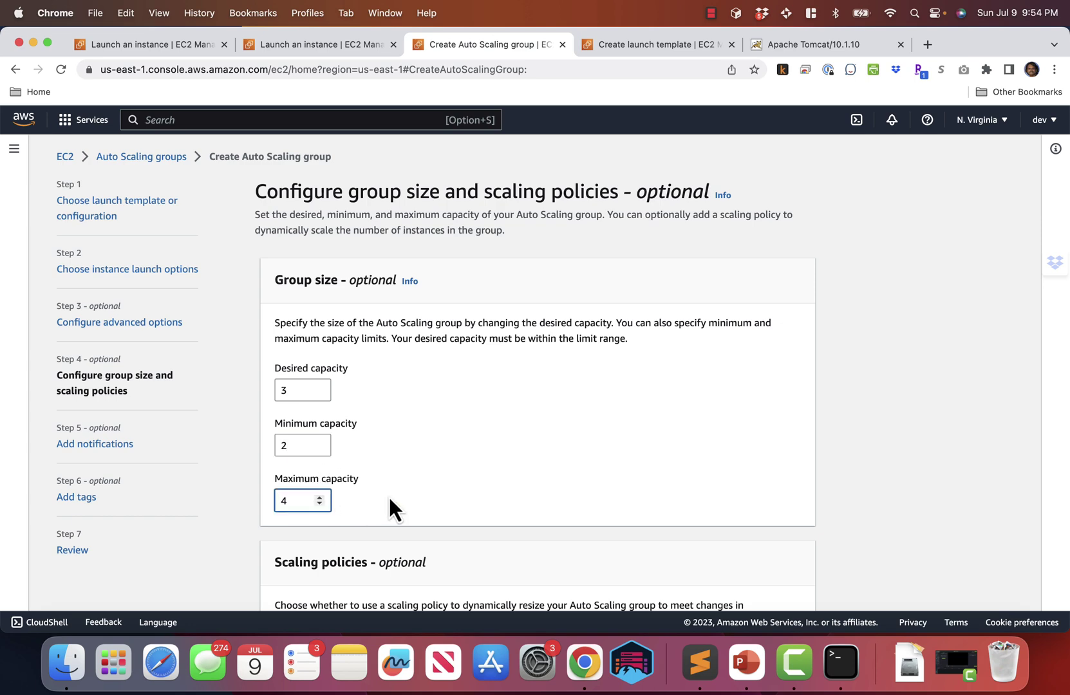
{"action": "left_click", "coordinate": [319, 498]}
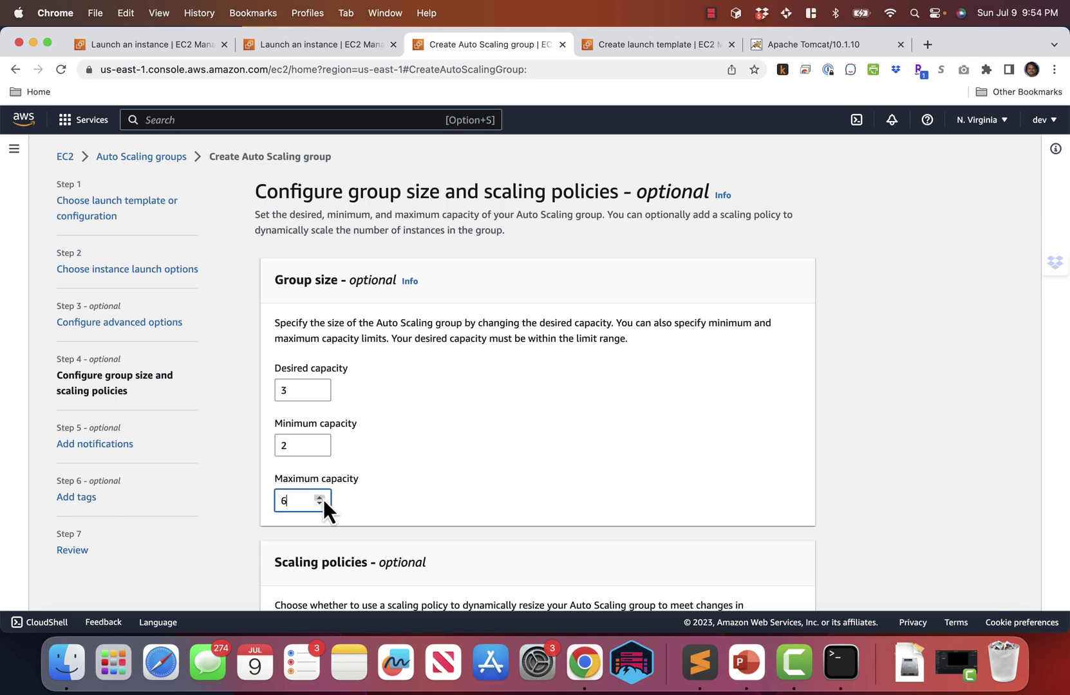
Step: Add a target tracking scaling policy based on average CPU utilization with a target value of 80
{"action": "scroll", "coordinate": [461, 489], "scroll_direction": "down", "scroll_amount": 3}
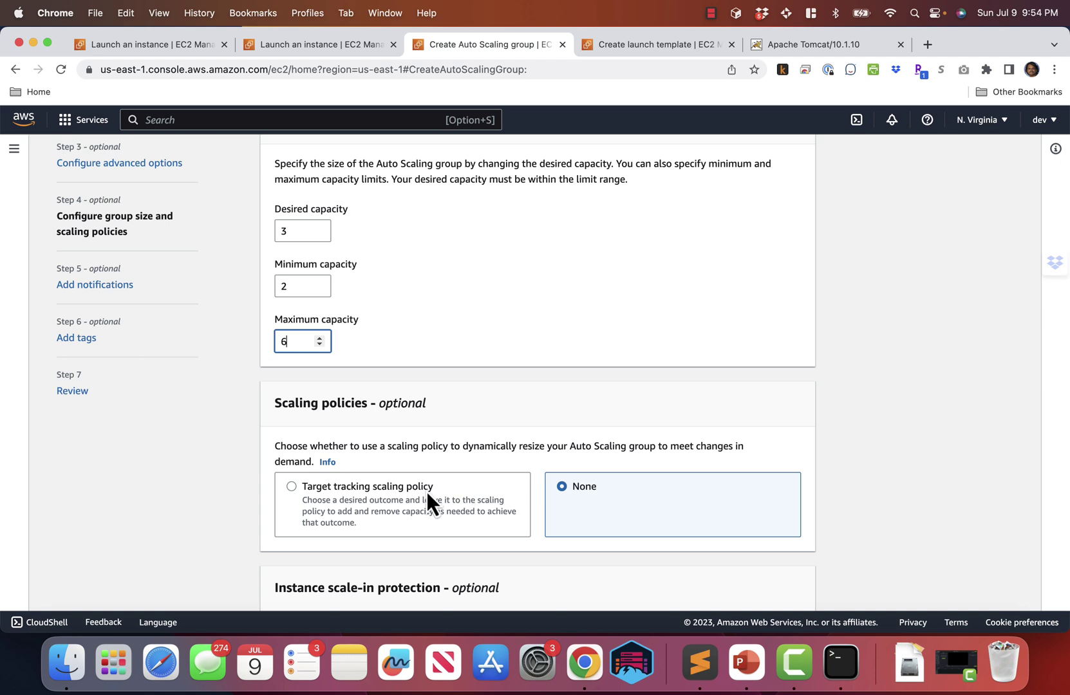
{"action": "scroll", "coordinate": [428, 493], "scroll_direction": "down", "scroll_amount": 2}
{"action": "scroll", "coordinate": [370, 270], "scroll_direction": "up", "scroll_amount": 1}
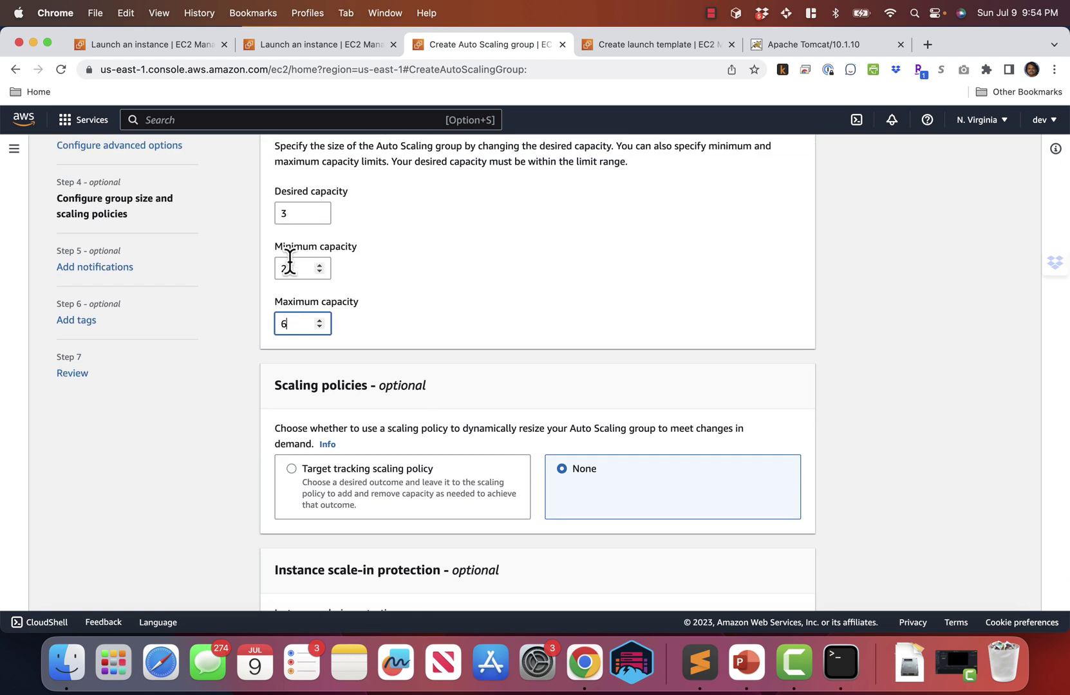
{"action": "scroll", "coordinate": [348, 341], "scroll_direction": "down", "scroll_amount": 3}
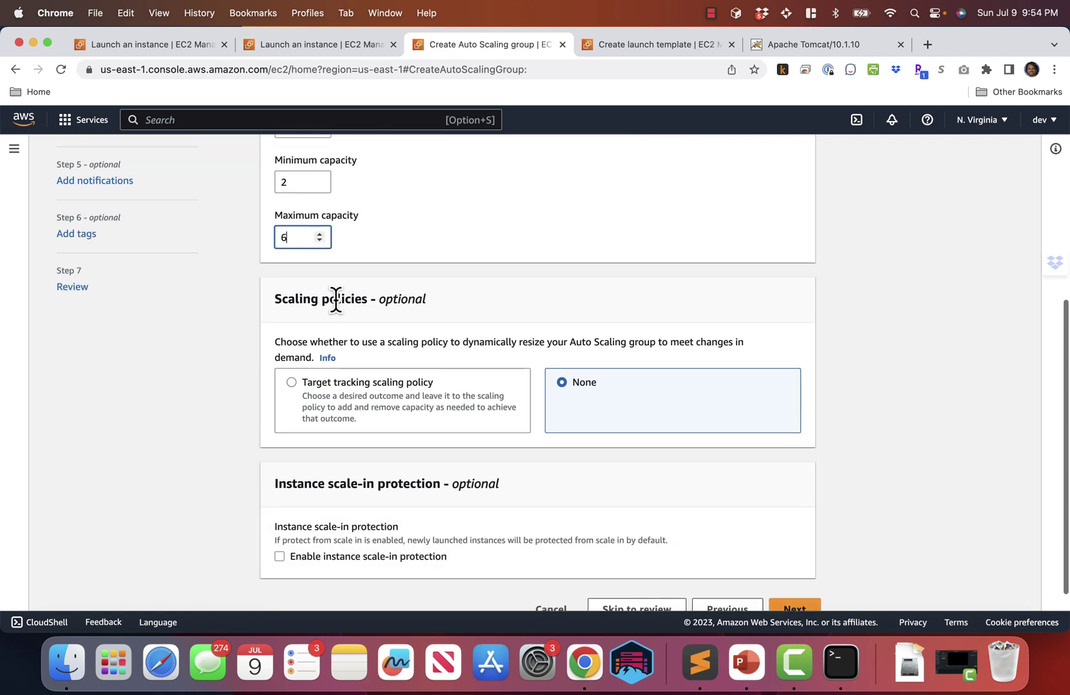
{"action": "left_click", "coordinate": [293, 385]}
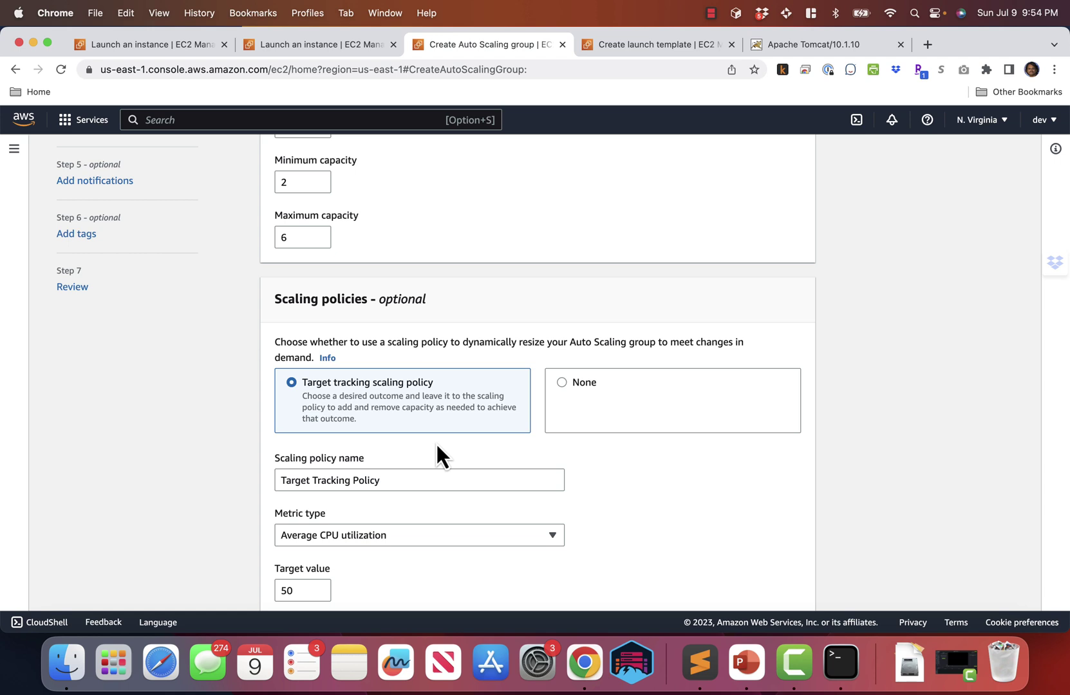
{"action": "left_click", "coordinate": [414, 538]}
{"action": "scroll", "coordinate": [412, 541], "scroll_direction": "down", "scroll_amount": 2}
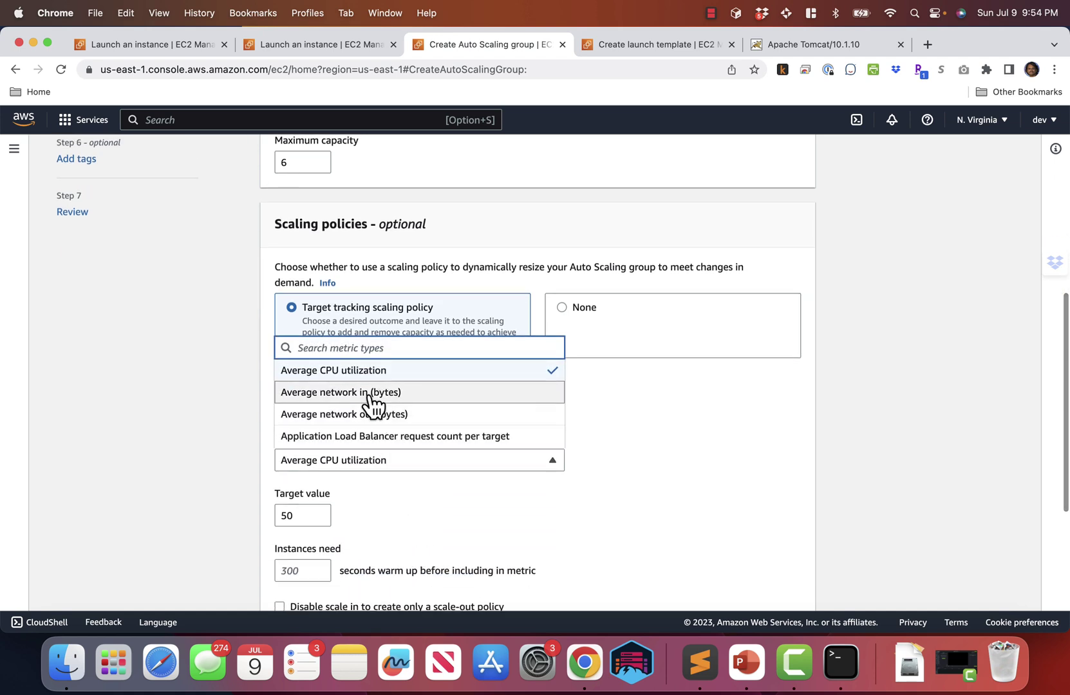
{"action": "left_click", "coordinate": [364, 372]}
{"action": "left_click", "coordinate": [312, 518]}
{"action": "key", "text": "BackSpace"}
{"action": "key", "text": "BackSpace"}
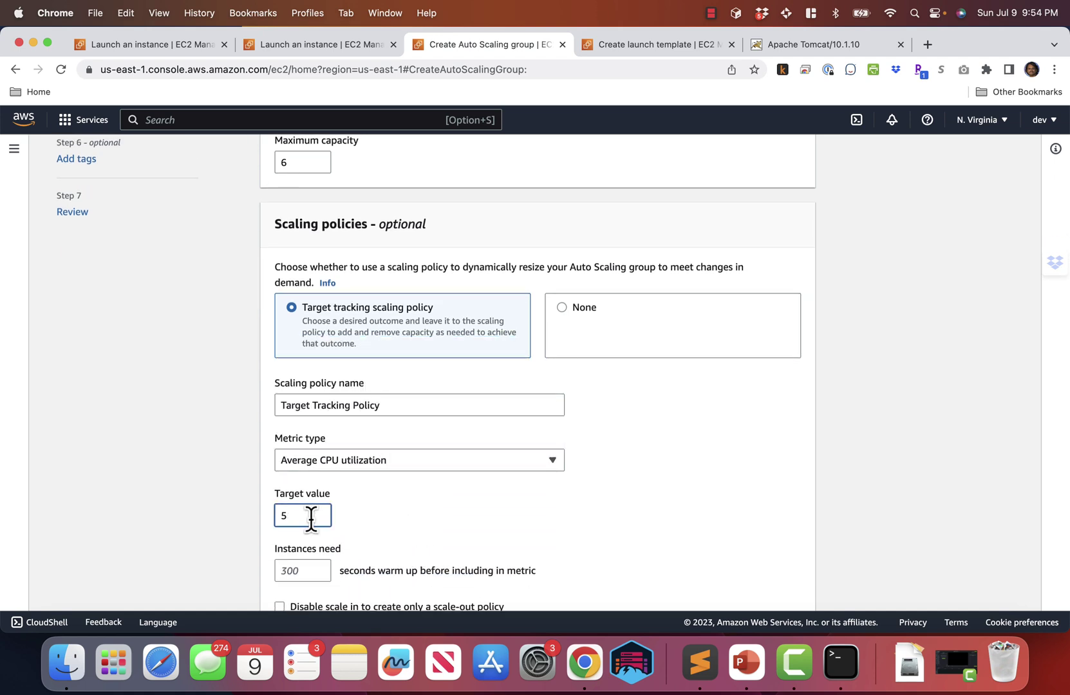
{"action": "type", "text": "80"}
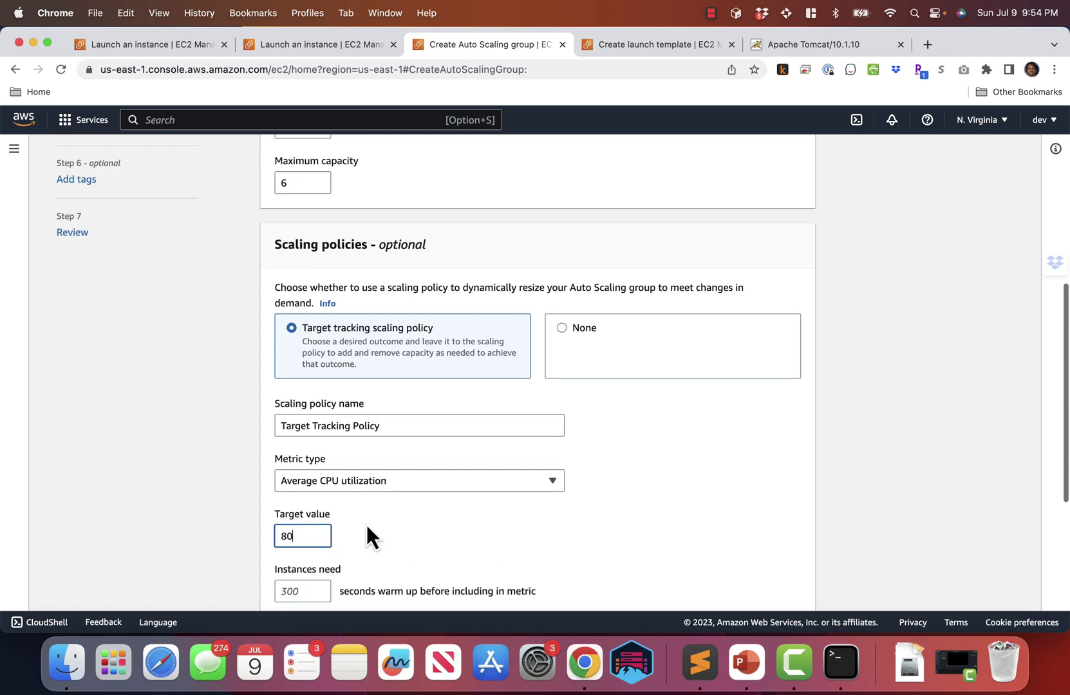
Step: Continue past notifications and tags without adding any, and create the Auto Scaling group from the review
{"action": "scroll", "coordinate": [365, 523], "scroll_direction": "up", "scroll_amount": 3}
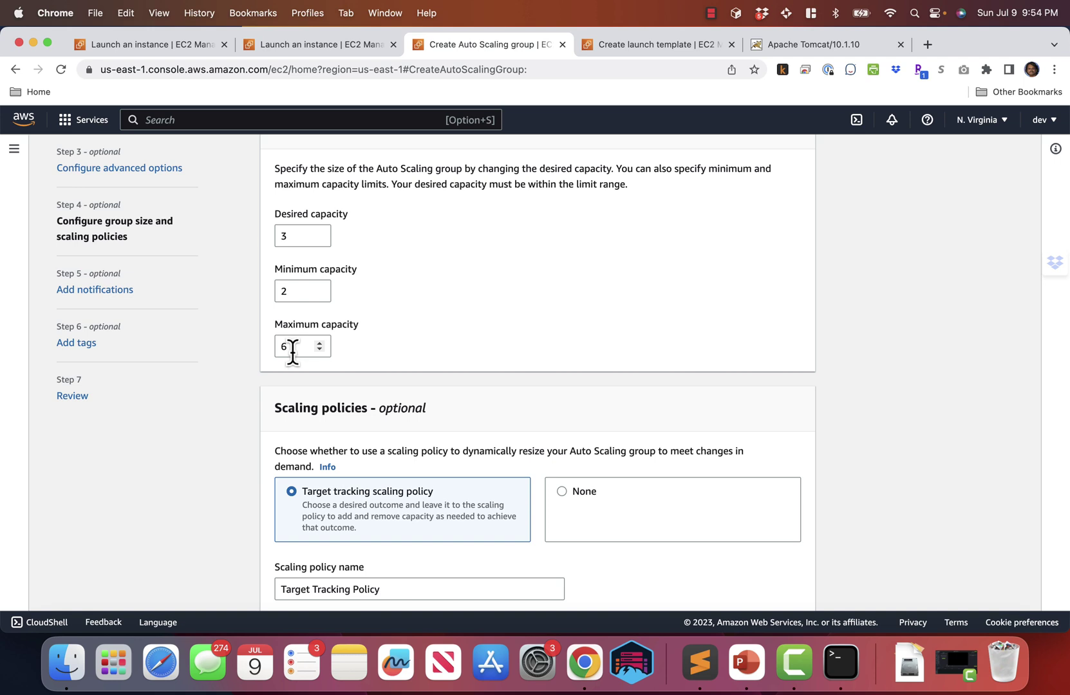
{"action": "scroll", "coordinate": [345, 368], "scroll_direction": "down", "scroll_amount": 2}
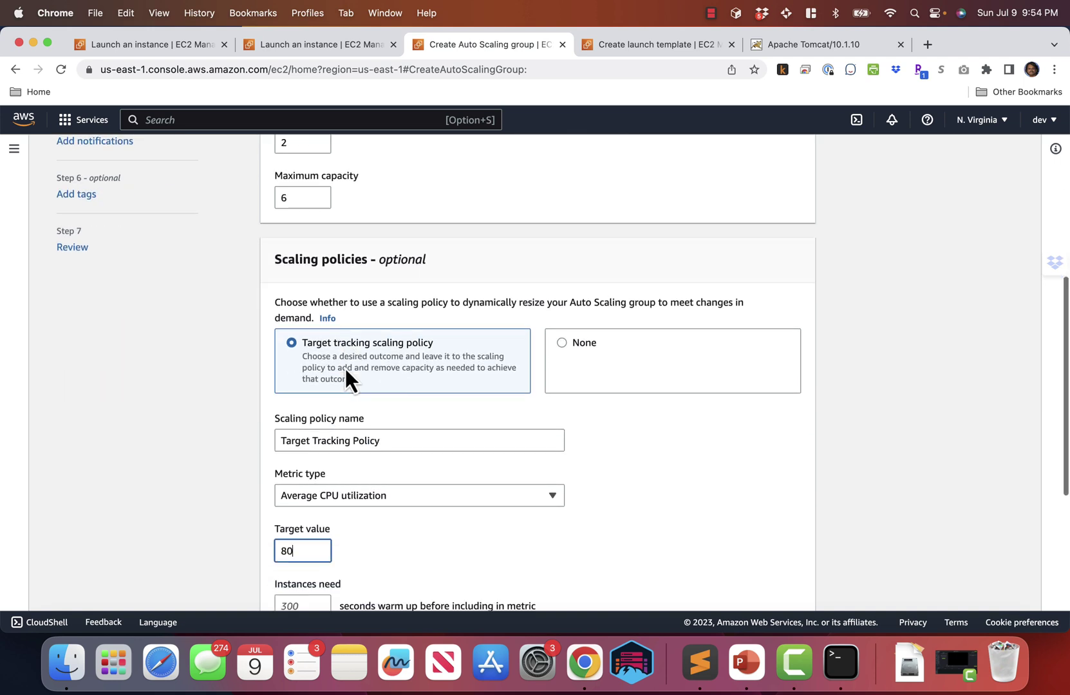
{"action": "left_click", "coordinate": [393, 439]}
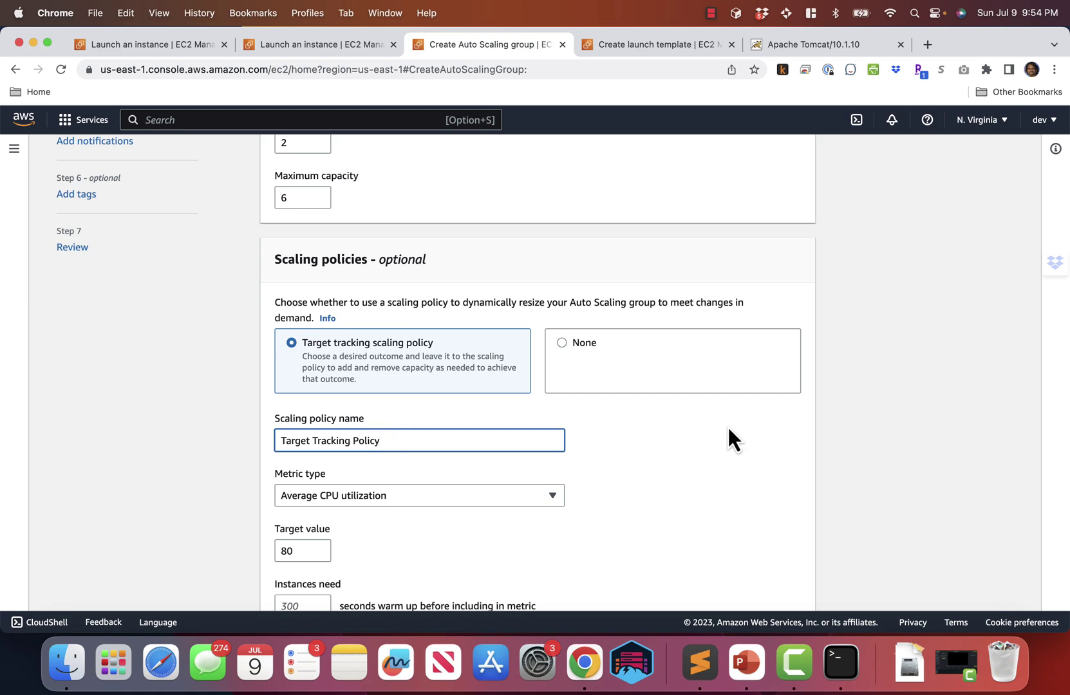
{"action": "scroll", "coordinate": [728, 426], "scroll_direction": "down", "scroll_amount": 4}
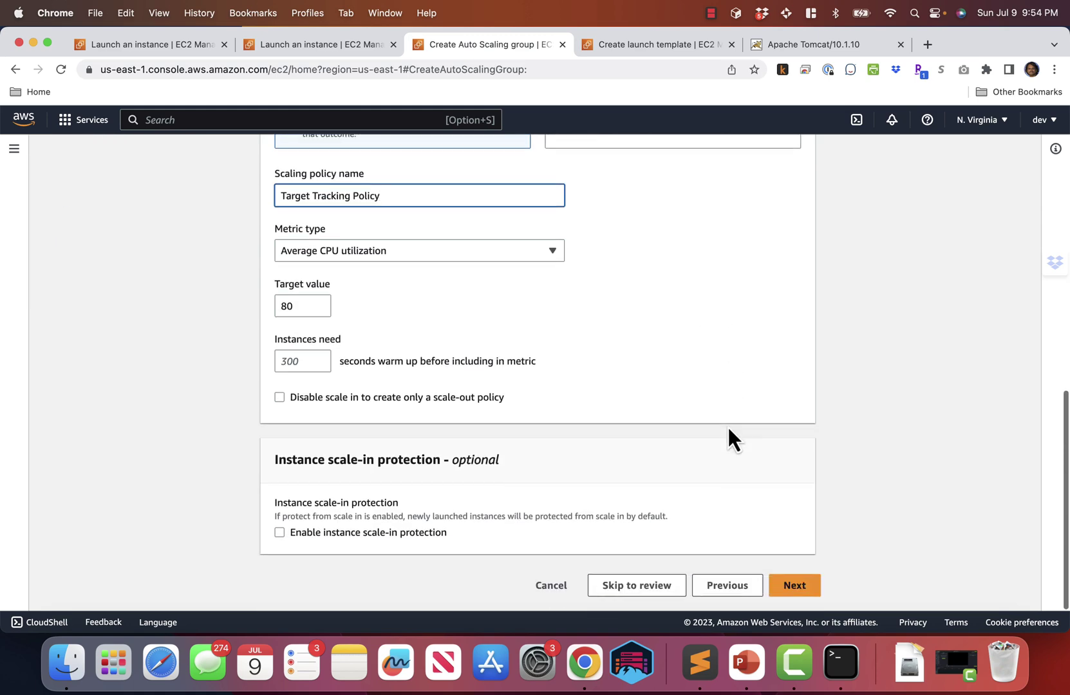
{"action": "left_click", "coordinate": [800, 587]}
{"action": "left_click", "coordinate": [797, 314]}
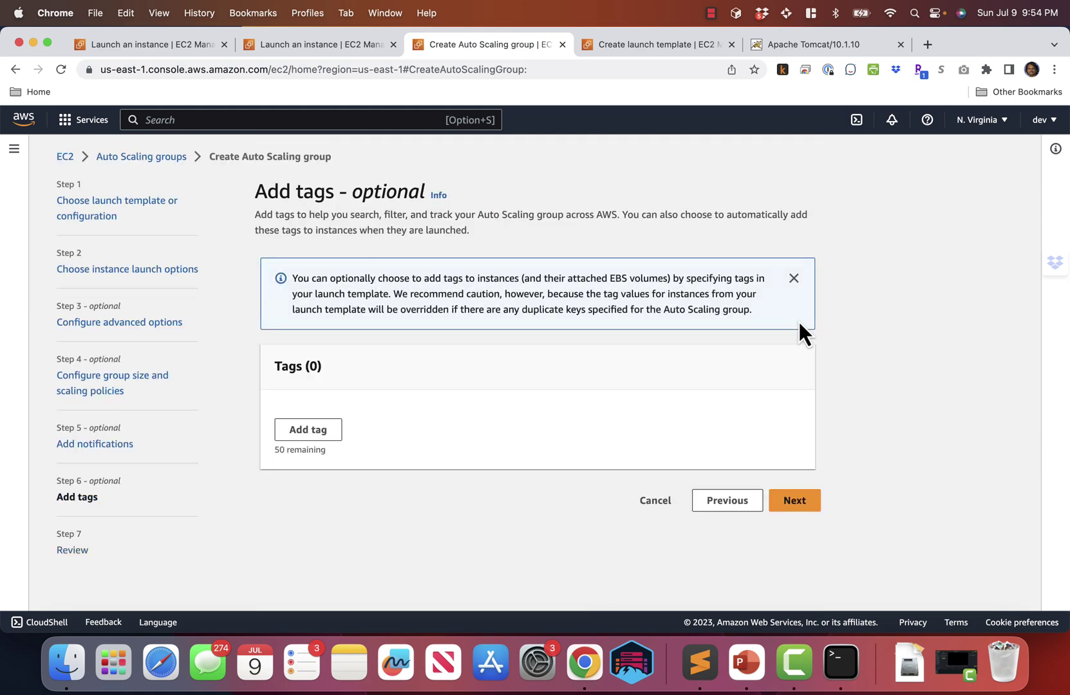
{"action": "left_click", "coordinate": [797, 505]}
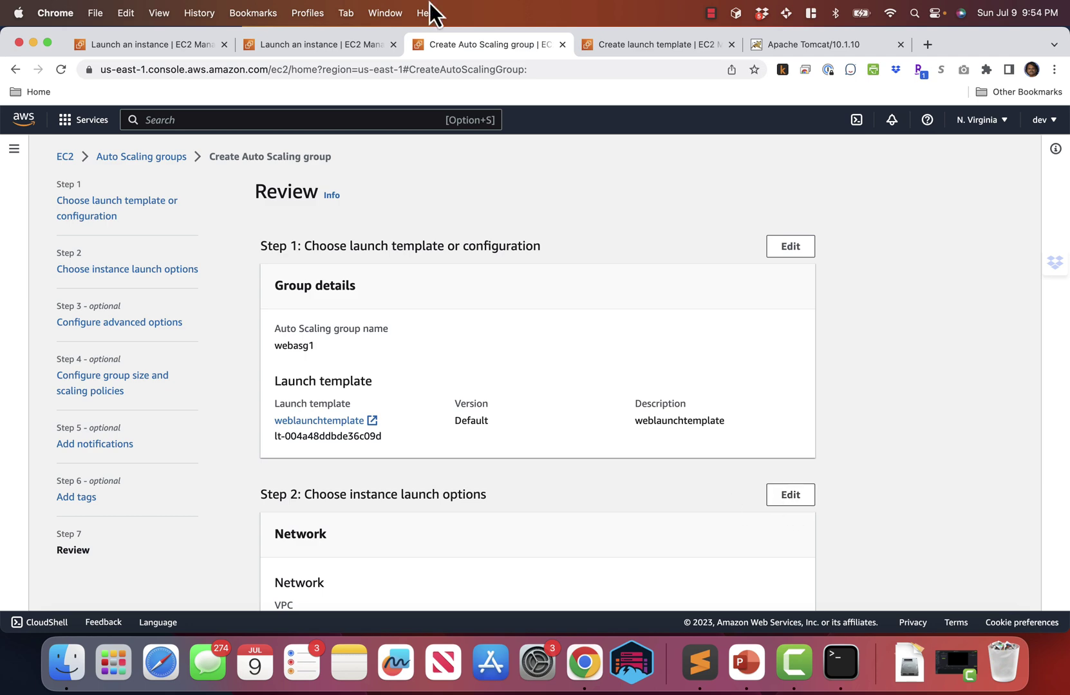
{"action": "scroll", "coordinate": [468, 351], "scroll_direction": "down", "scroll_amount": 15}
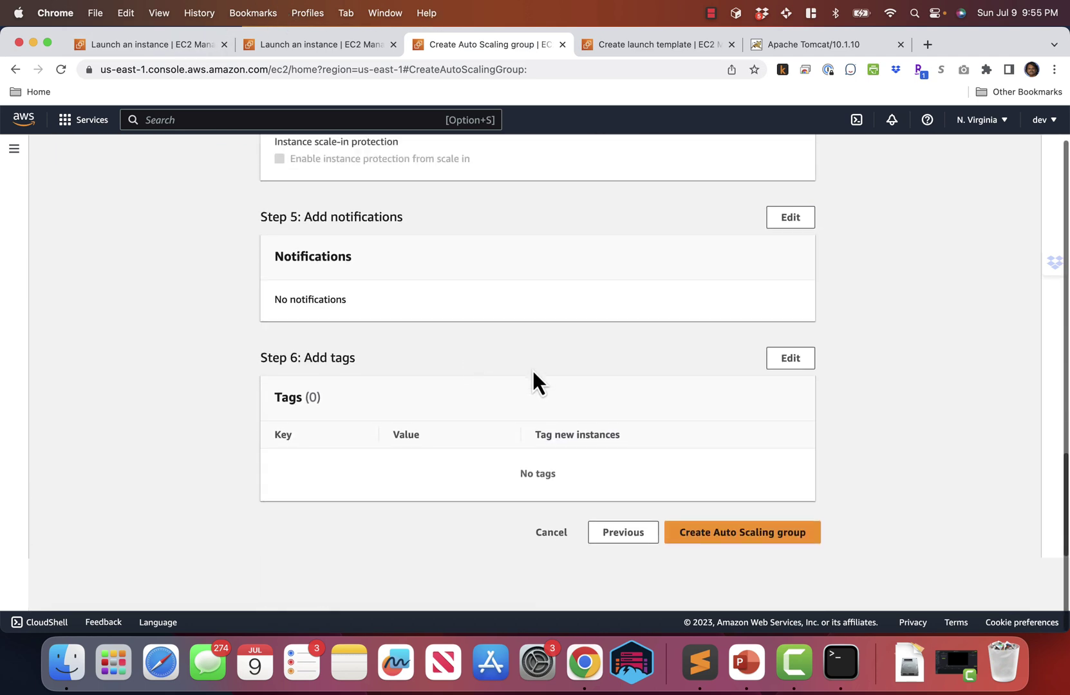
{"action": "left_click", "coordinate": [706, 549]}
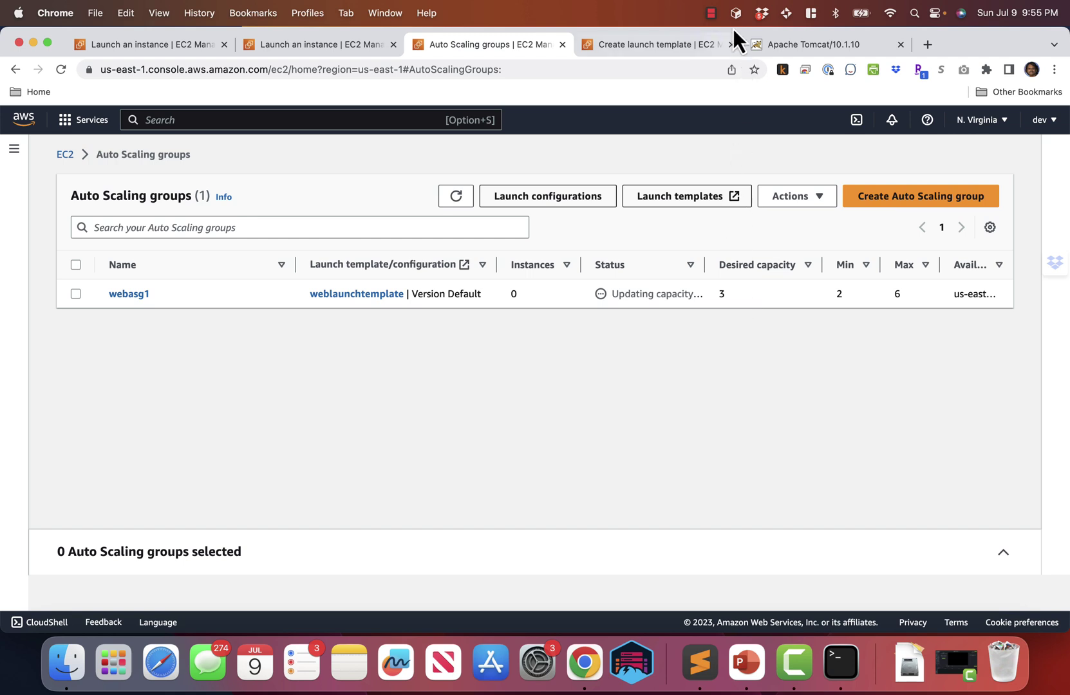
{"action": "left_click", "coordinate": [711, 13]}
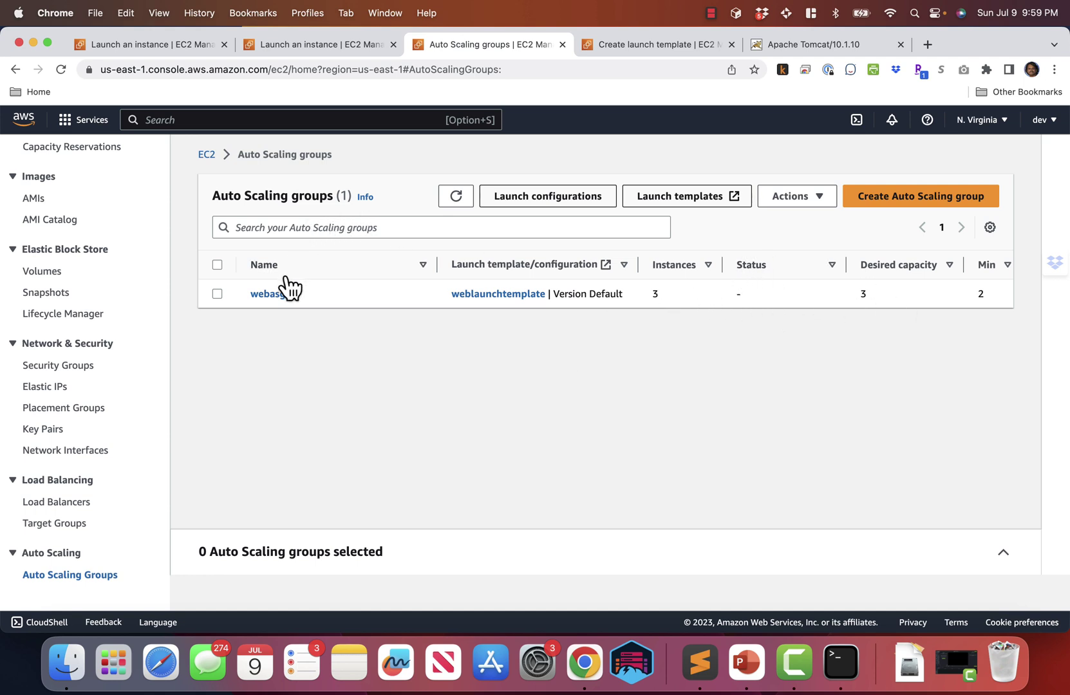
Step: Open the webasg1 Auto Scaling group and examine its activity history for instance launches and target group updates
{"action": "left_click", "coordinate": [268, 295]}
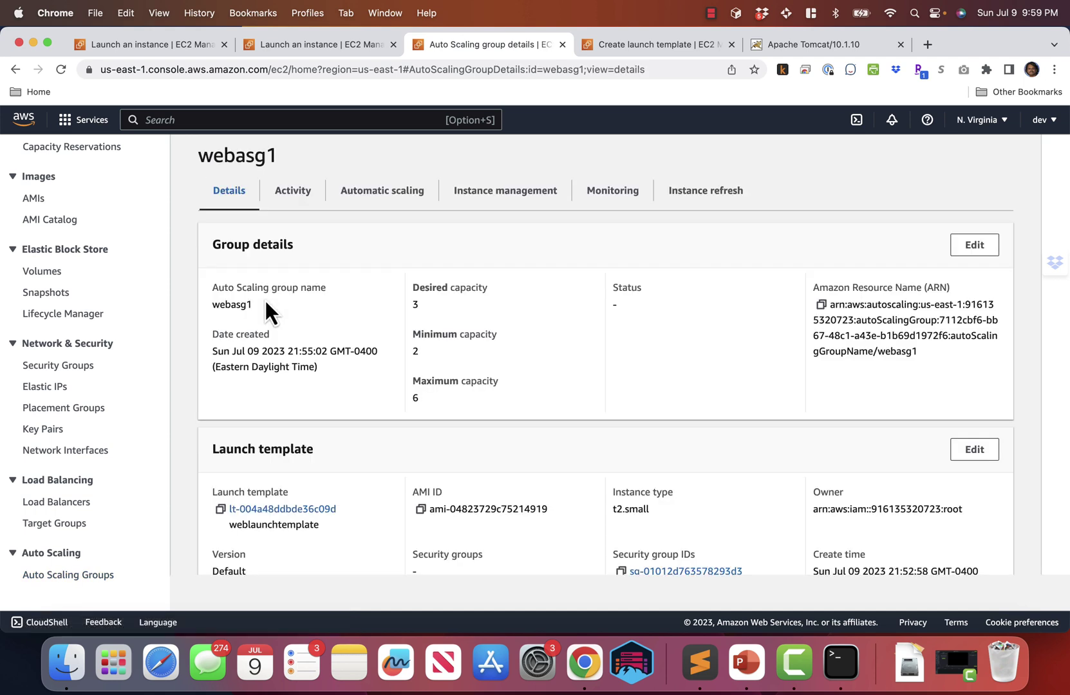
{"action": "left_click", "coordinate": [294, 193]}
{"action": "scroll", "coordinate": [494, 386], "scroll_direction": "down", "scroll_amount": 5}
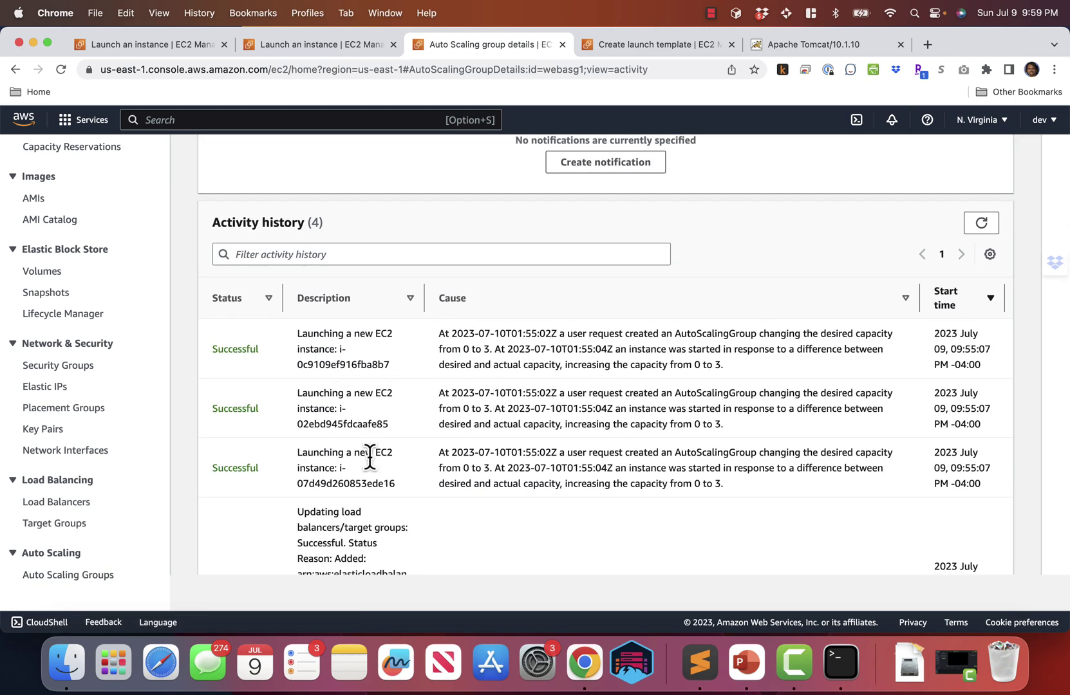
{"action": "scroll", "coordinate": [359, 502], "scroll_direction": "down", "scroll_amount": 3}
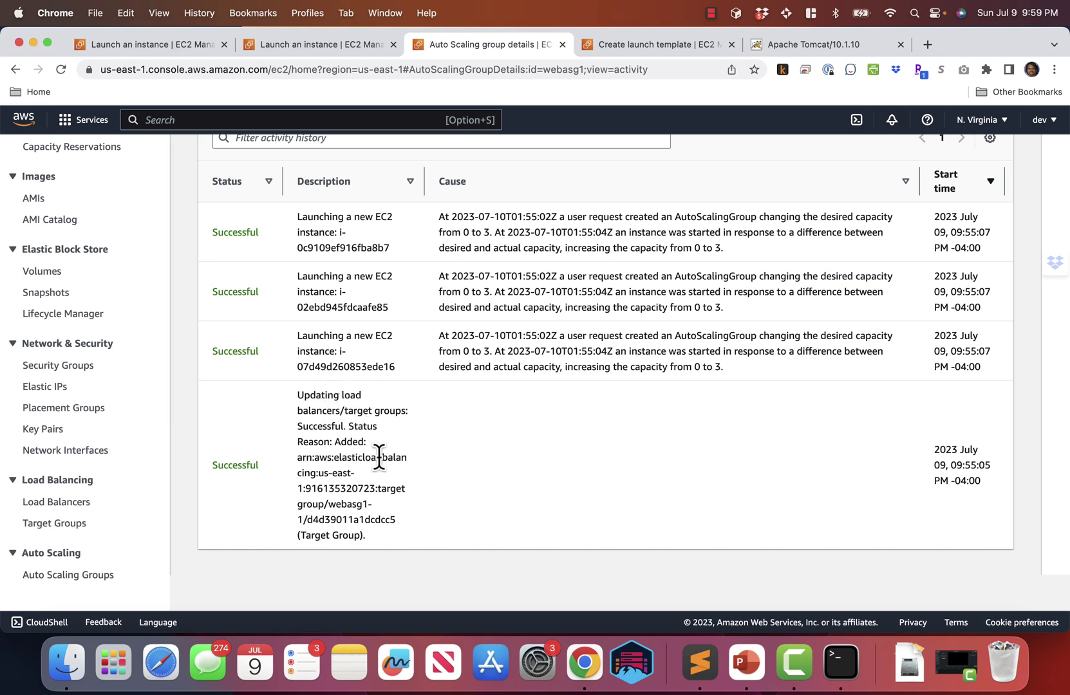
{"action": "scroll", "coordinate": [394, 419], "scroll_direction": "up", "scroll_amount": 5}
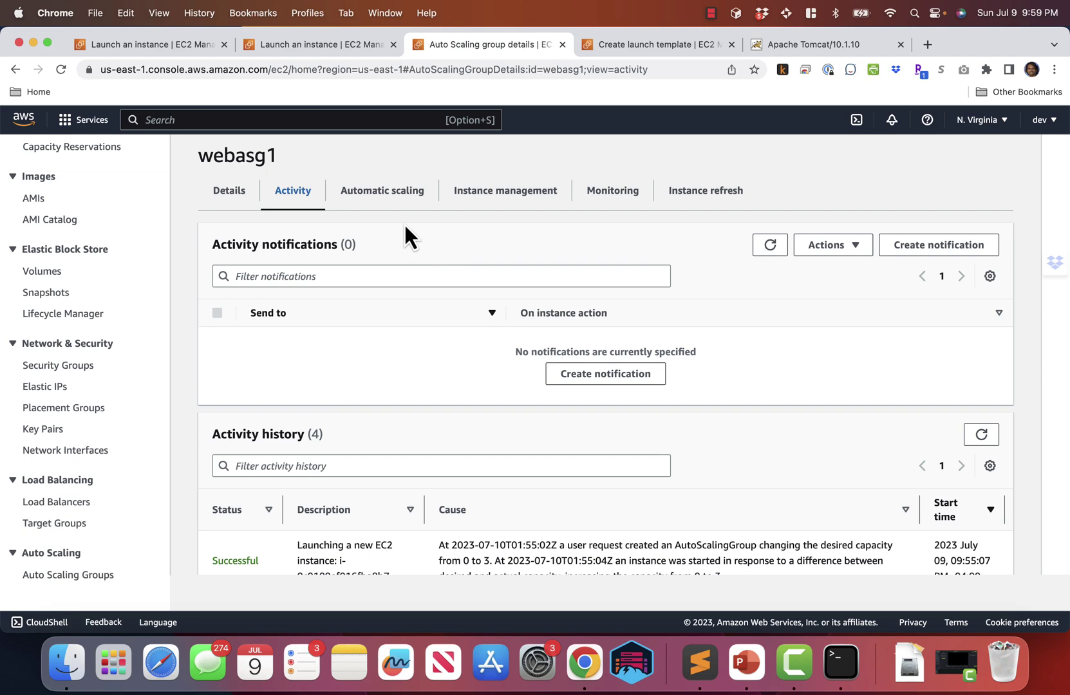
Step: Examine the dynamic and predictive scaling policies of the webasg1 group
{"action": "left_click", "coordinate": [384, 194]}
{"action": "scroll", "coordinate": [441, 455], "scroll_direction": "down", "scroll_amount": 5}
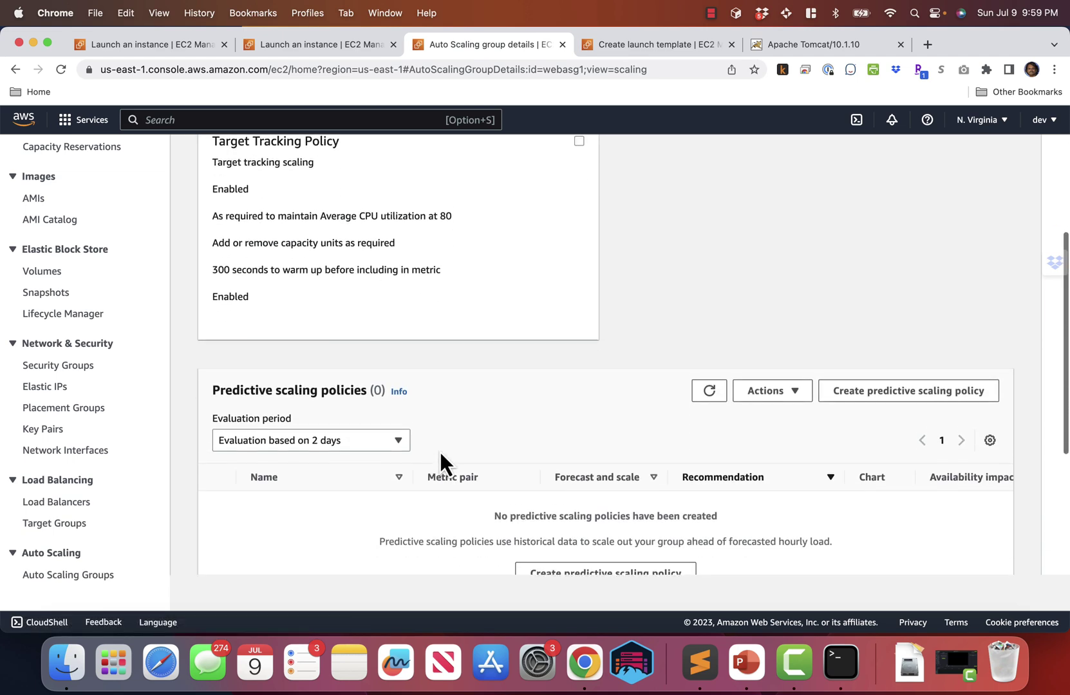
{"action": "scroll", "coordinate": [439, 450], "scroll_direction": "up", "scroll_amount": 5}
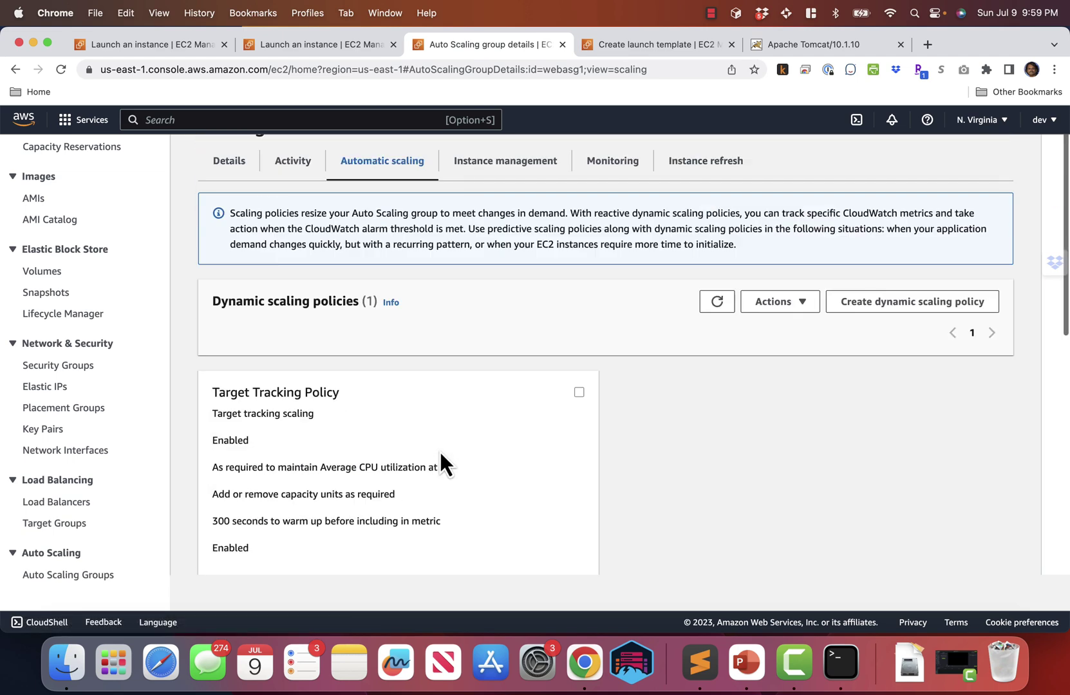
{"action": "scroll", "coordinate": [440, 450], "scroll_direction": "up", "scroll_amount": 1}
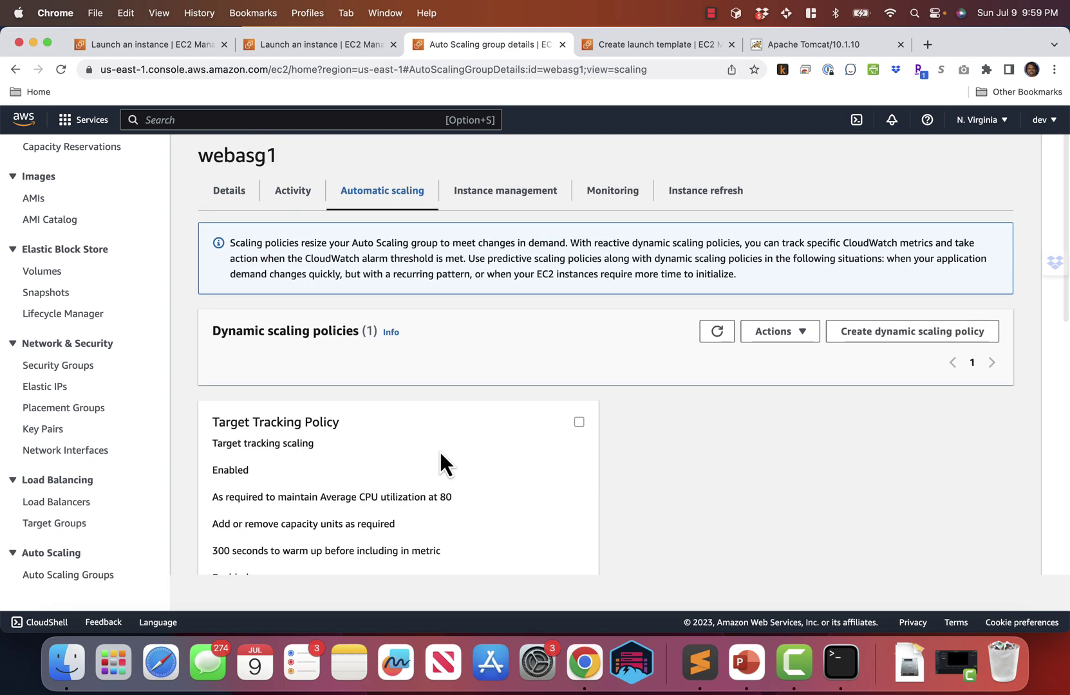
Step: Read through the details of the target tracking policy attached to the webasg1 group
{"action": "scroll", "coordinate": [440, 451], "scroll_direction": "down", "scroll_amount": 2}
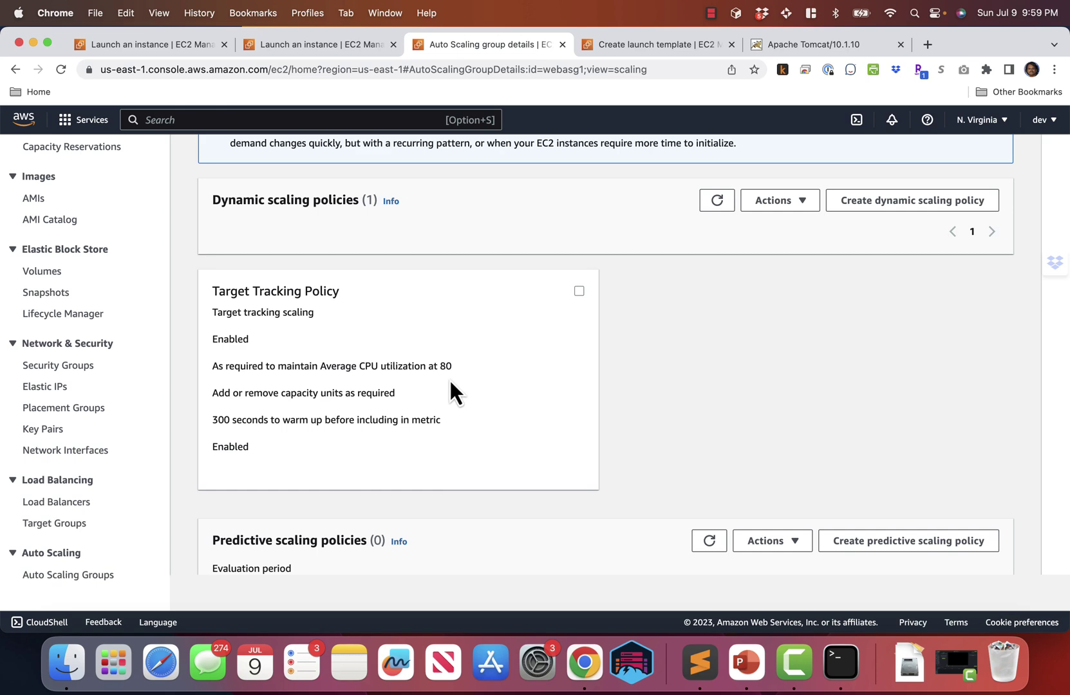
{"action": "scroll", "coordinate": [450, 389], "scroll_direction": "down", "scroll_amount": 6}
{"action": "scroll", "coordinate": [450, 389], "scroll_direction": "up", "scroll_amount": 8}
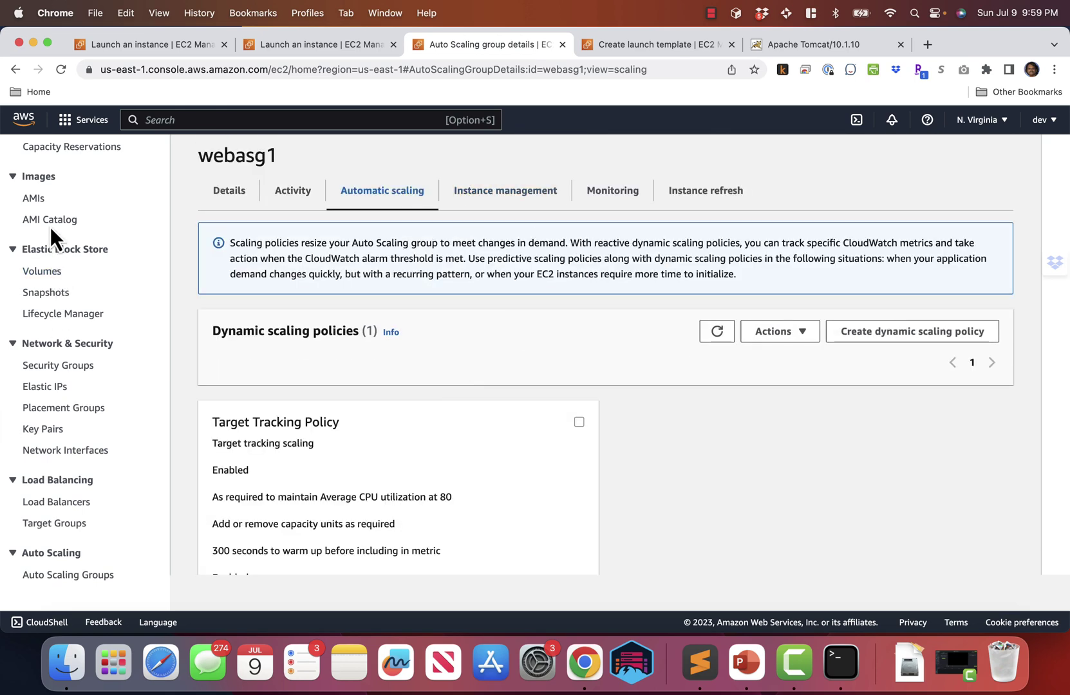
Step: Open the list of EC2 instances and sort it by instance state
{"action": "scroll", "coordinate": [64, 476], "scroll_direction": "up", "scroll_amount": 5}
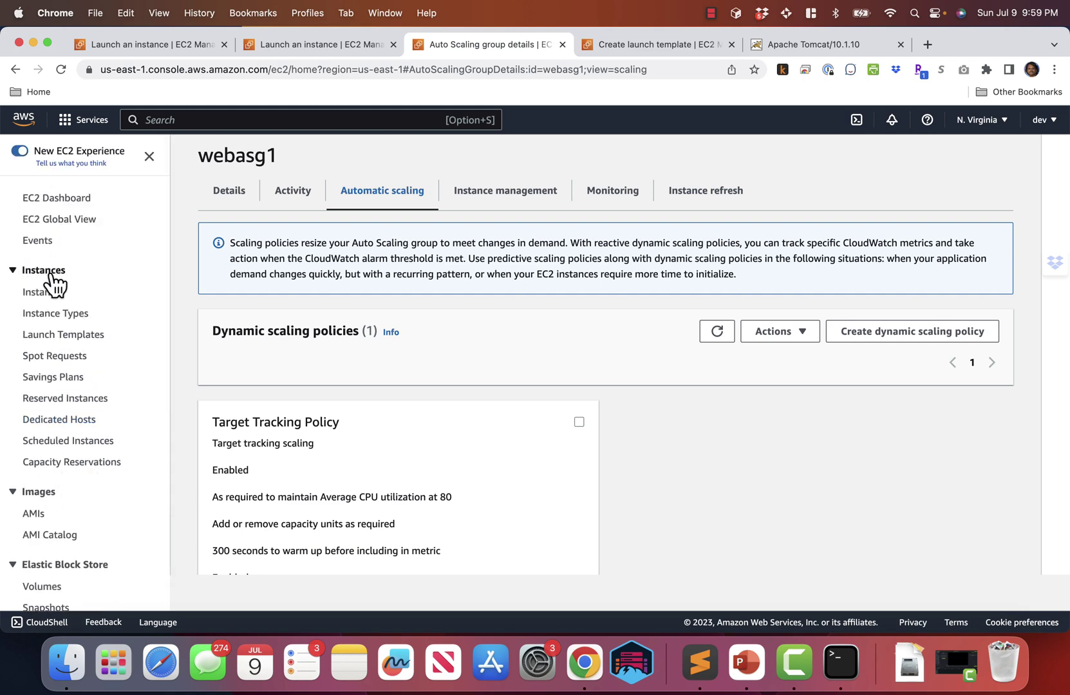
{"action": "left_click", "coordinate": [45, 292]}
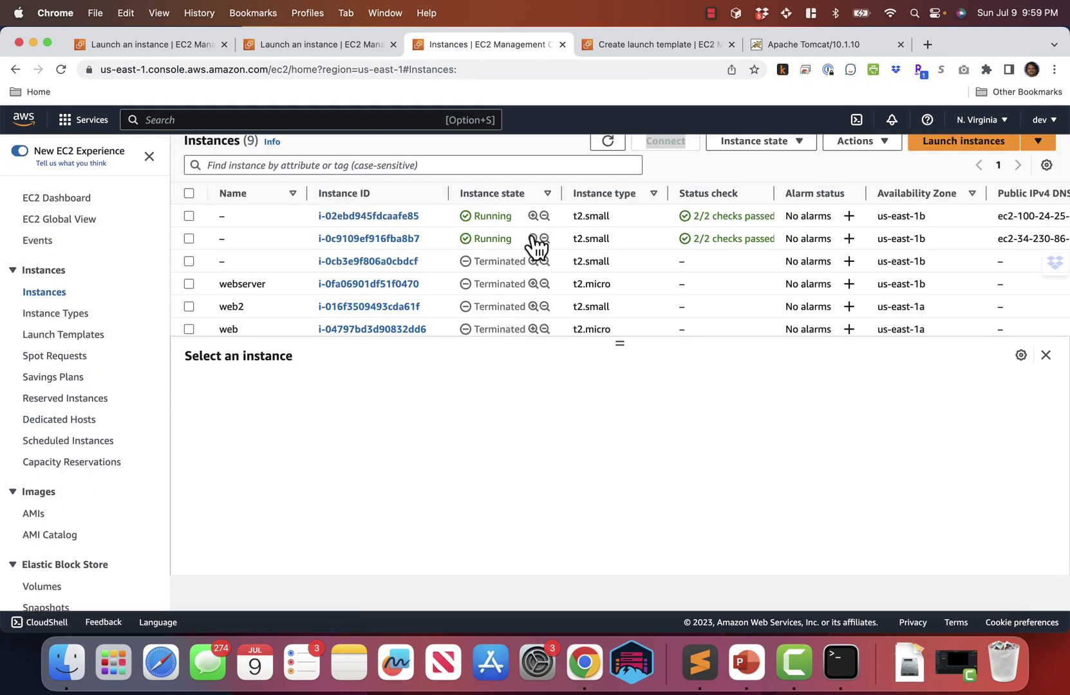
{"action": "left_click", "coordinate": [509, 200]}
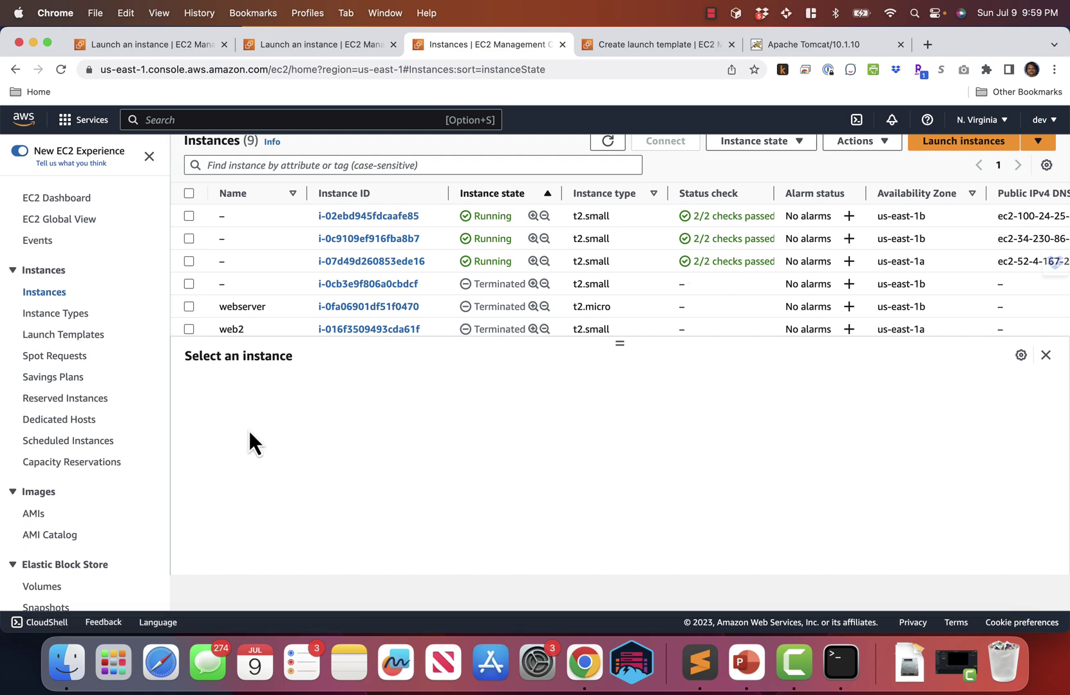
Step: Open the load balancers list, select webasg1-1 and examine its listeners
{"action": "scroll", "coordinate": [124, 473], "scroll_direction": "down", "scroll_amount": 6}
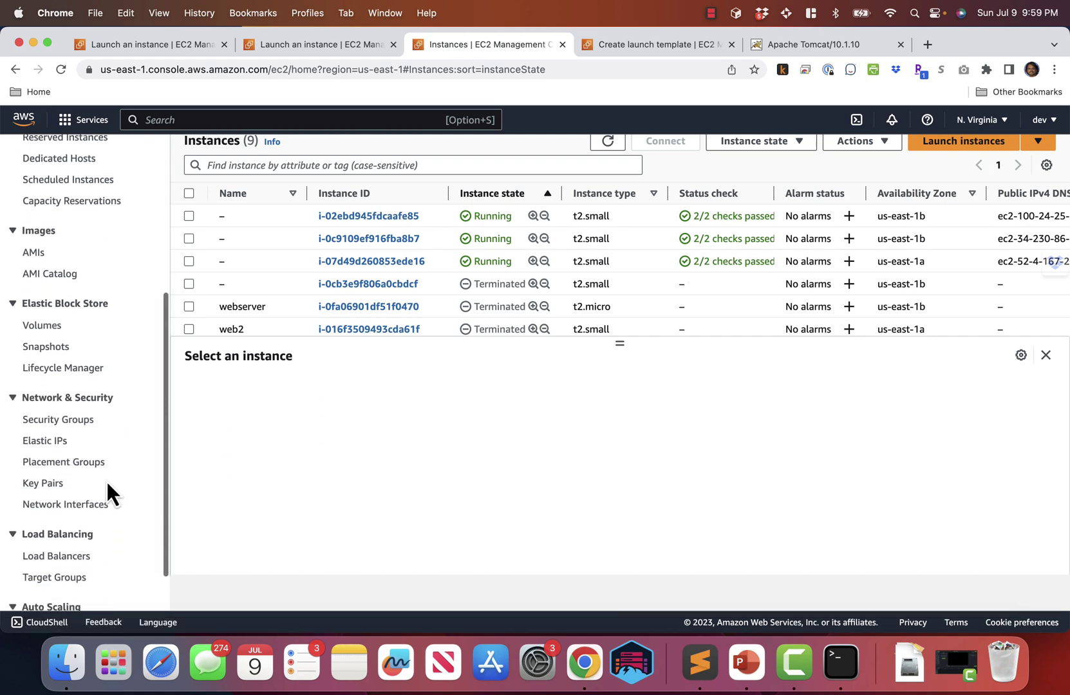
{"action": "left_click", "coordinate": [81, 559]}
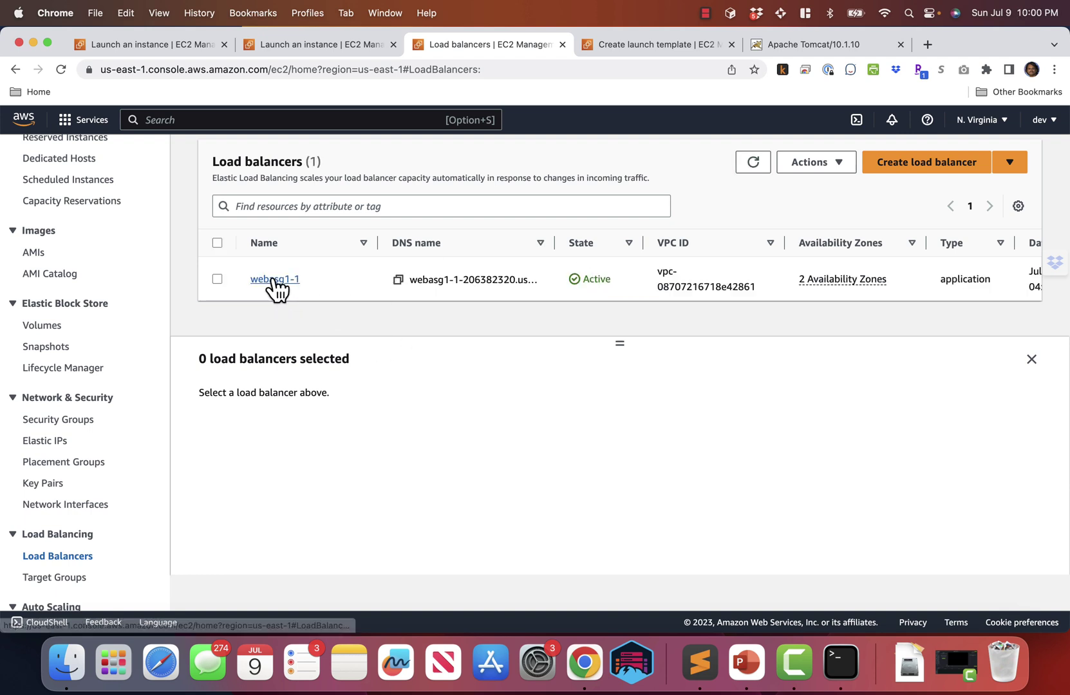
{"action": "left_click", "coordinate": [218, 278]}
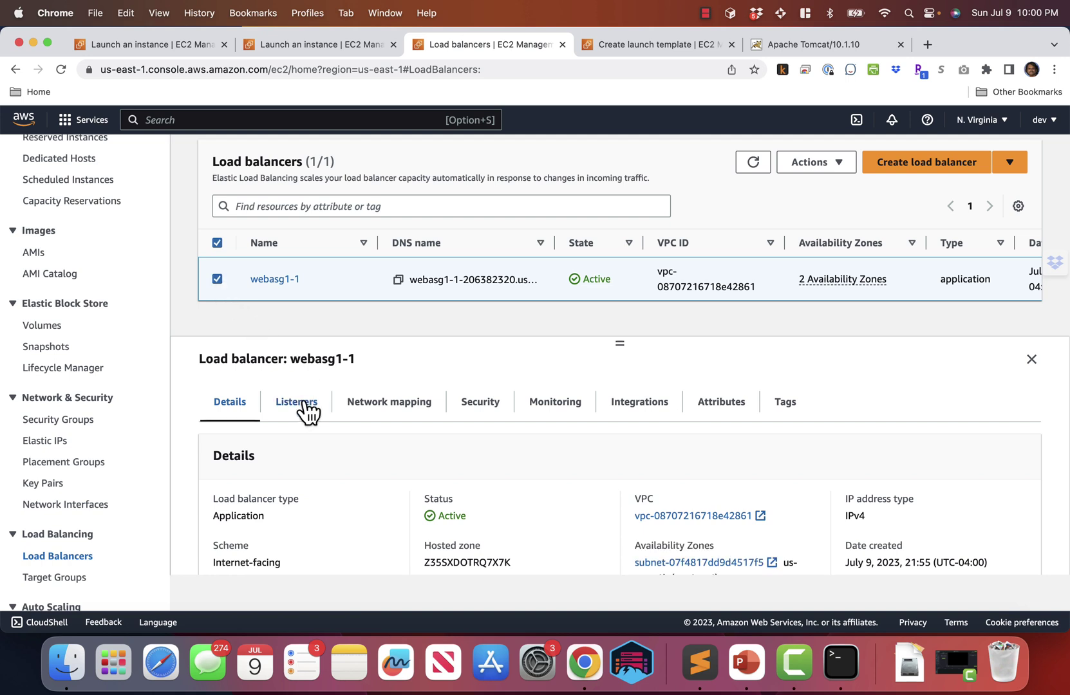
{"action": "scroll", "coordinate": [308, 412], "scroll_direction": "down", "scroll_amount": 1}
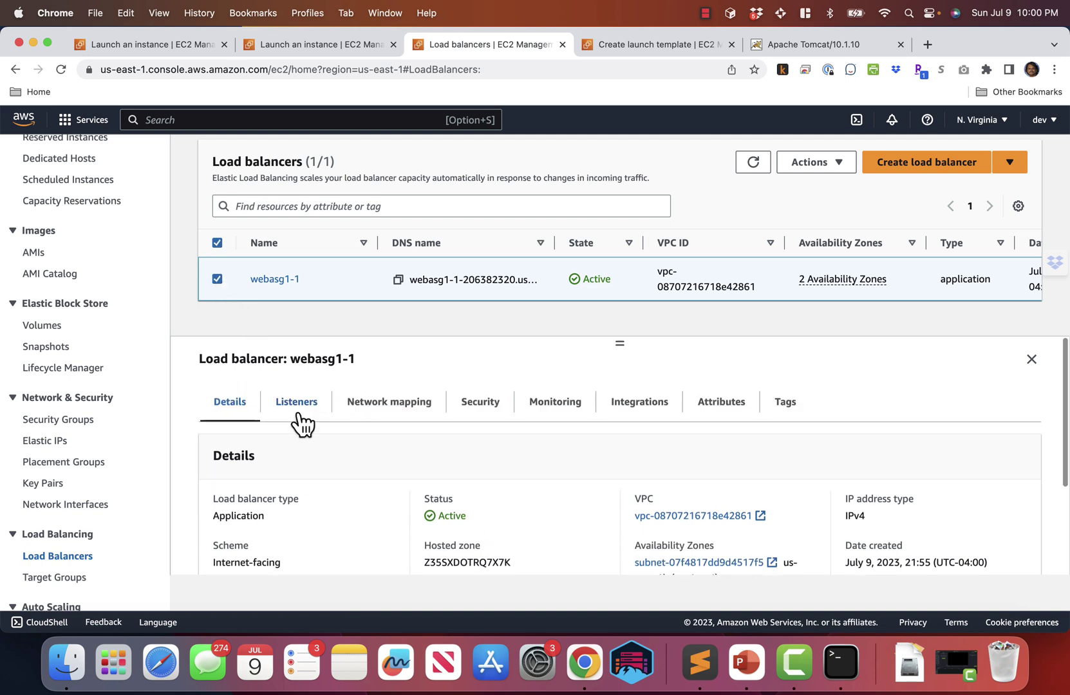
{"action": "left_click", "coordinate": [297, 412]}
{"action": "scroll", "coordinate": [488, 538], "scroll_direction": "down", "scroll_amount": 3}
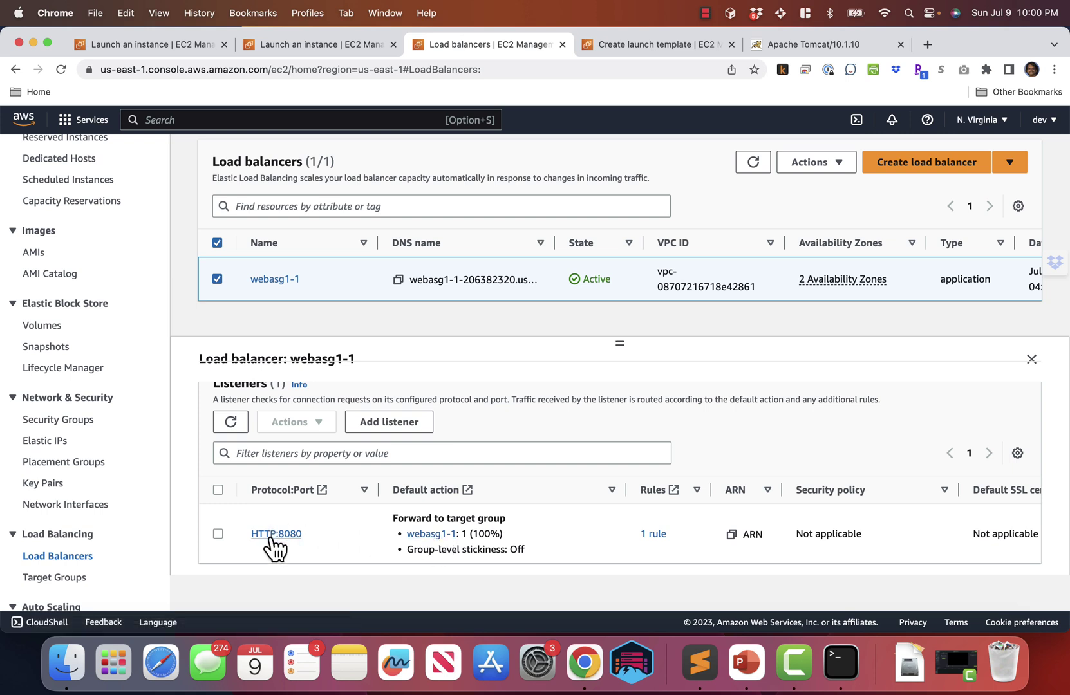
Step: Open the webasg1-1 target group from the listener's default action and examine the port and health status of its registered targets
{"action": "left_click", "coordinate": [446, 536]}
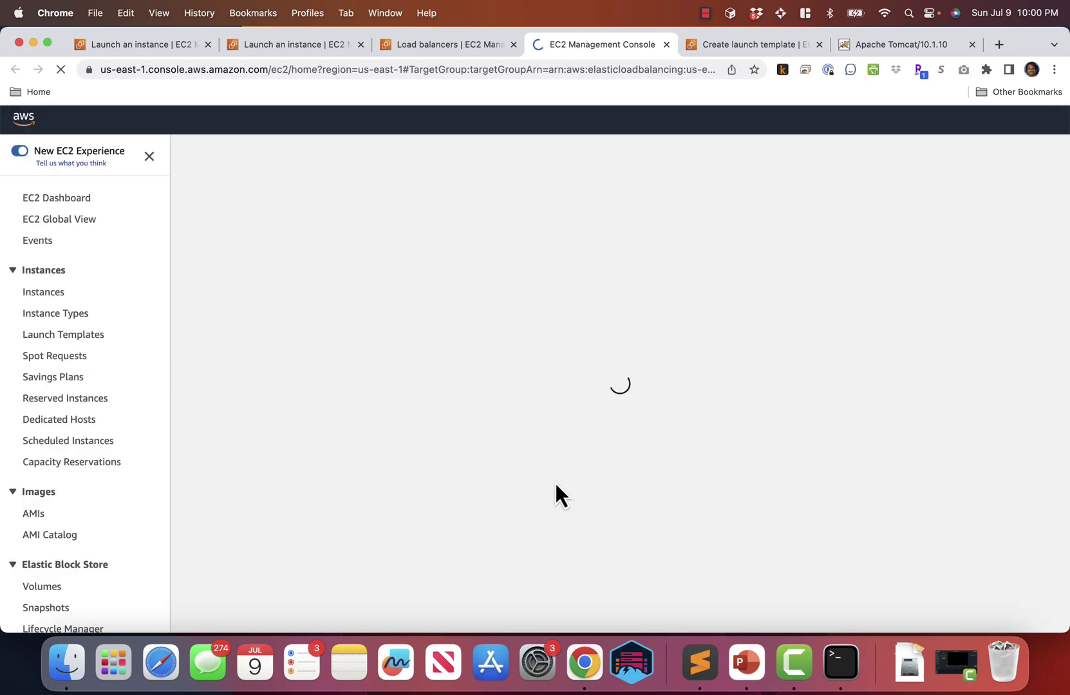
{"action": "scroll", "coordinate": [553, 490], "scroll_direction": "down", "scroll_amount": 3}
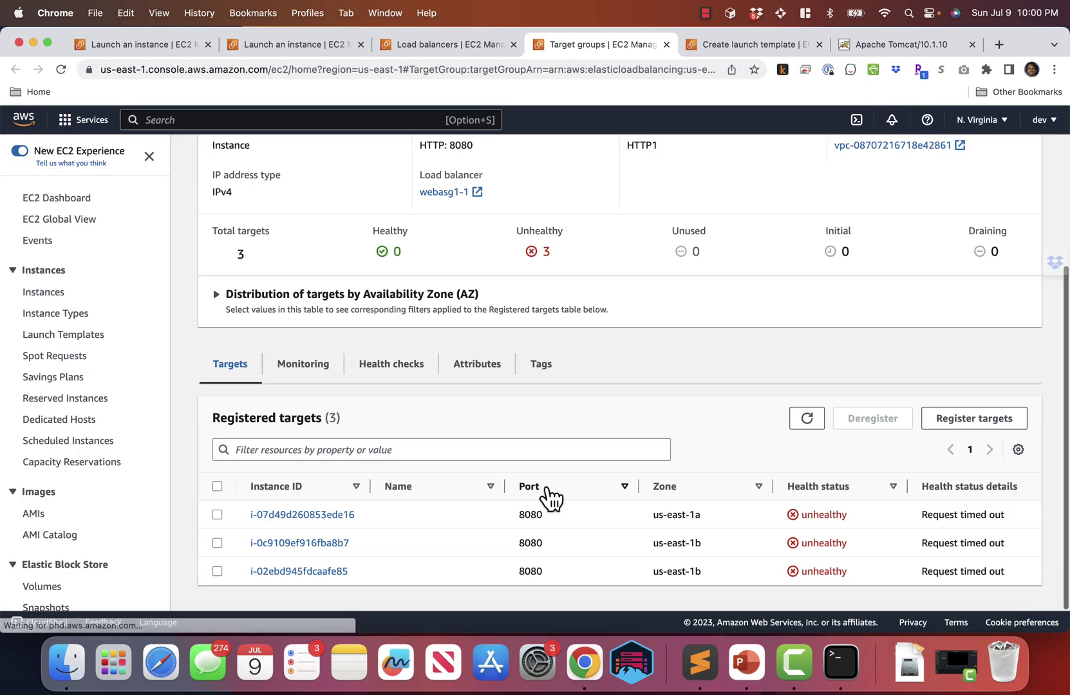
{"action": "scroll", "coordinate": [549, 493], "scroll_direction": "up", "scroll_amount": 3}
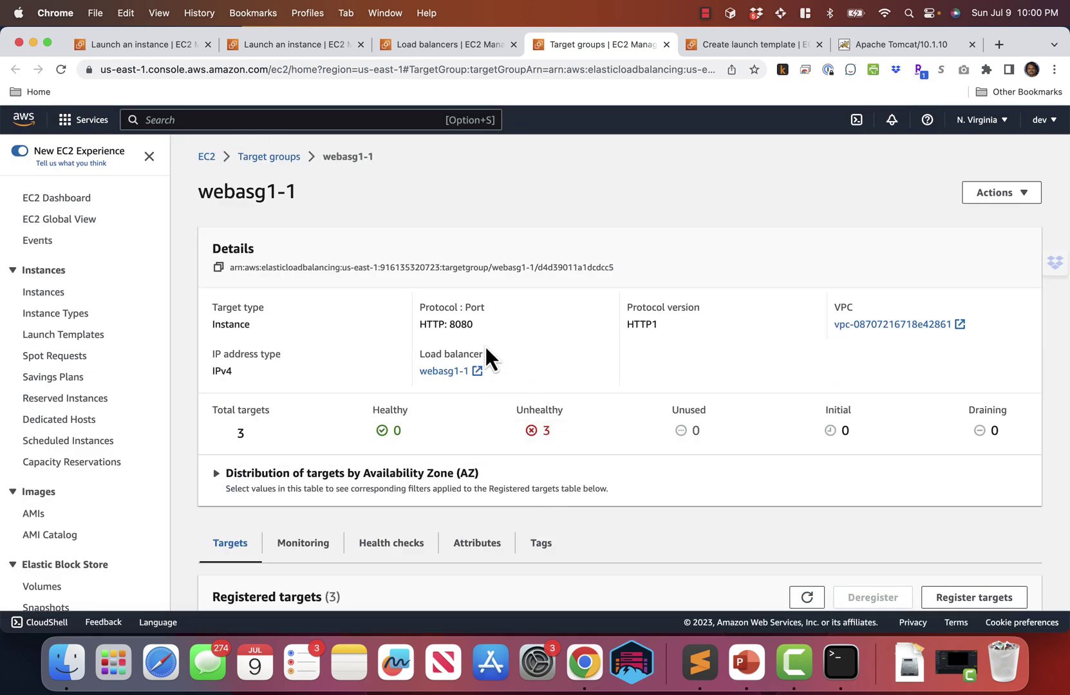
{"action": "scroll", "coordinate": [485, 345], "scroll_direction": "down", "scroll_amount": 3}
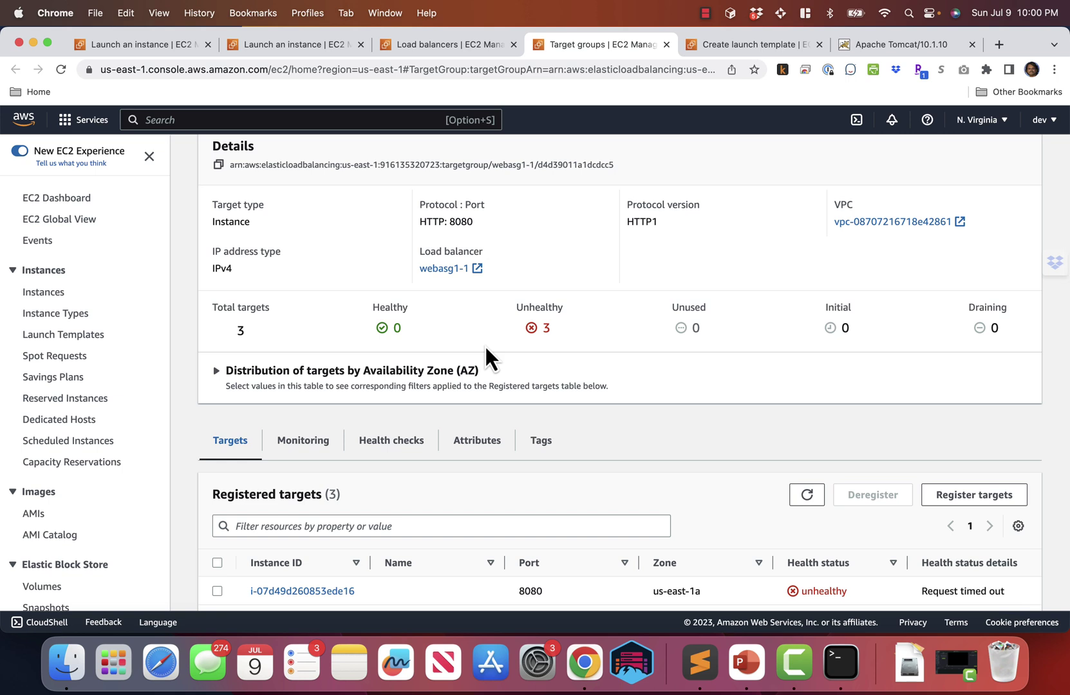
{"action": "scroll", "coordinate": [669, 444], "scroll_direction": "down", "scroll_amount": 2}
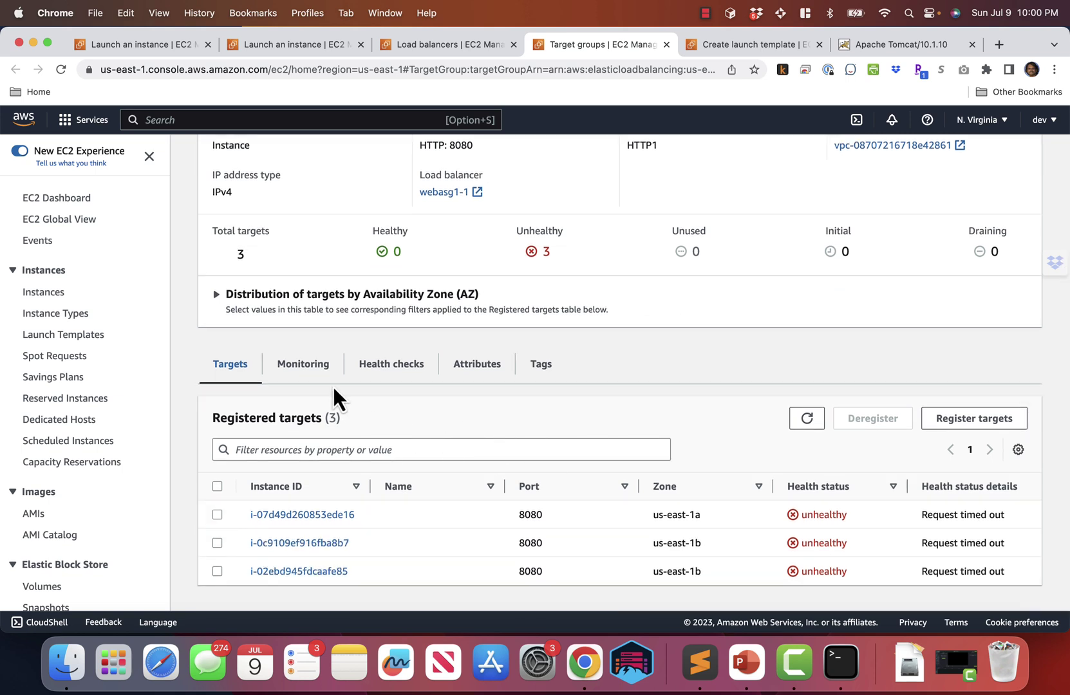
{"action": "double_click", "coordinate": [536, 515]}
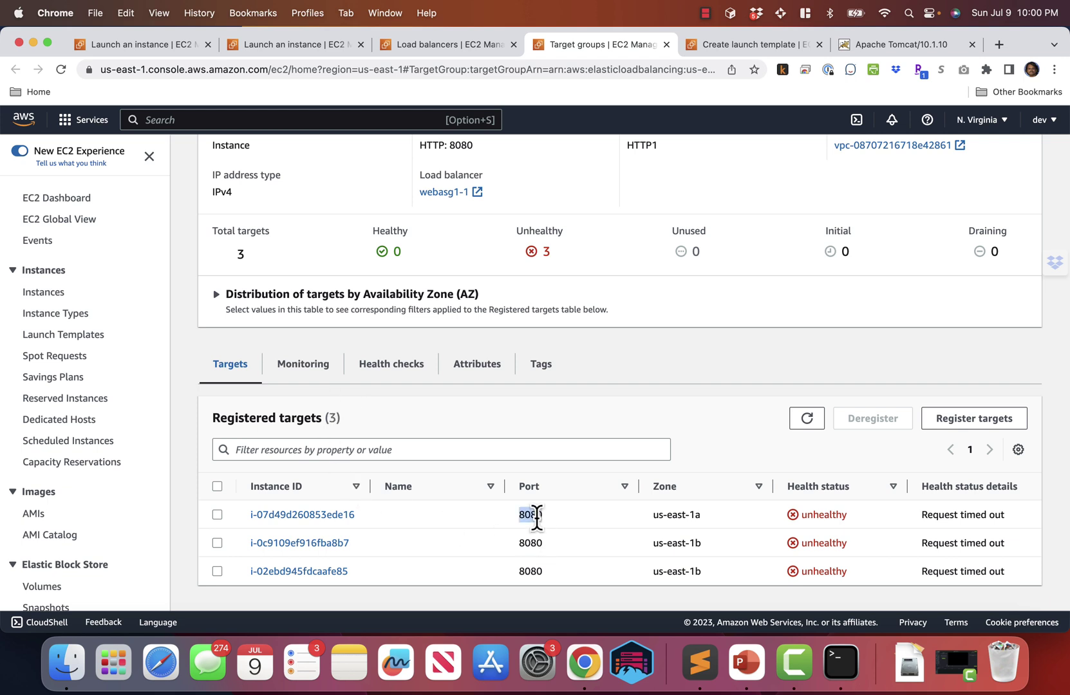
{"action": "left_click", "coordinate": [852, 513]}
Step: Override the health check port of the webasg1-1 target group with 8080 and save the changes
{"action": "left_click", "coordinate": [306, 371]}
{"action": "left_click", "coordinate": [380, 412]}
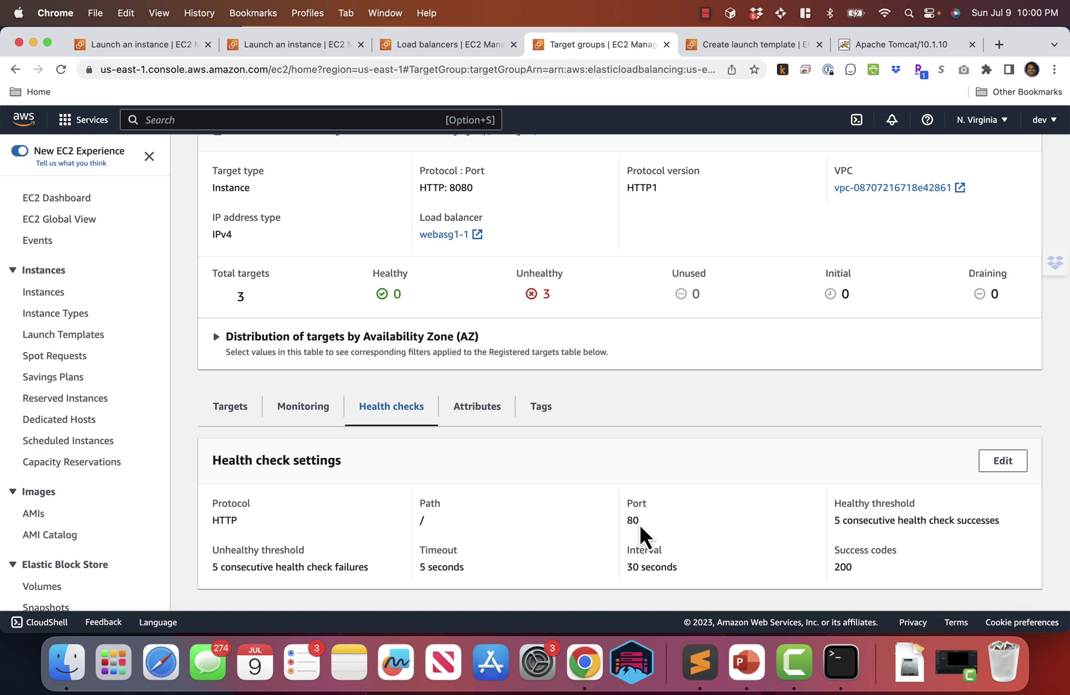
{"action": "left_click", "coordinate": [1011, 463]}
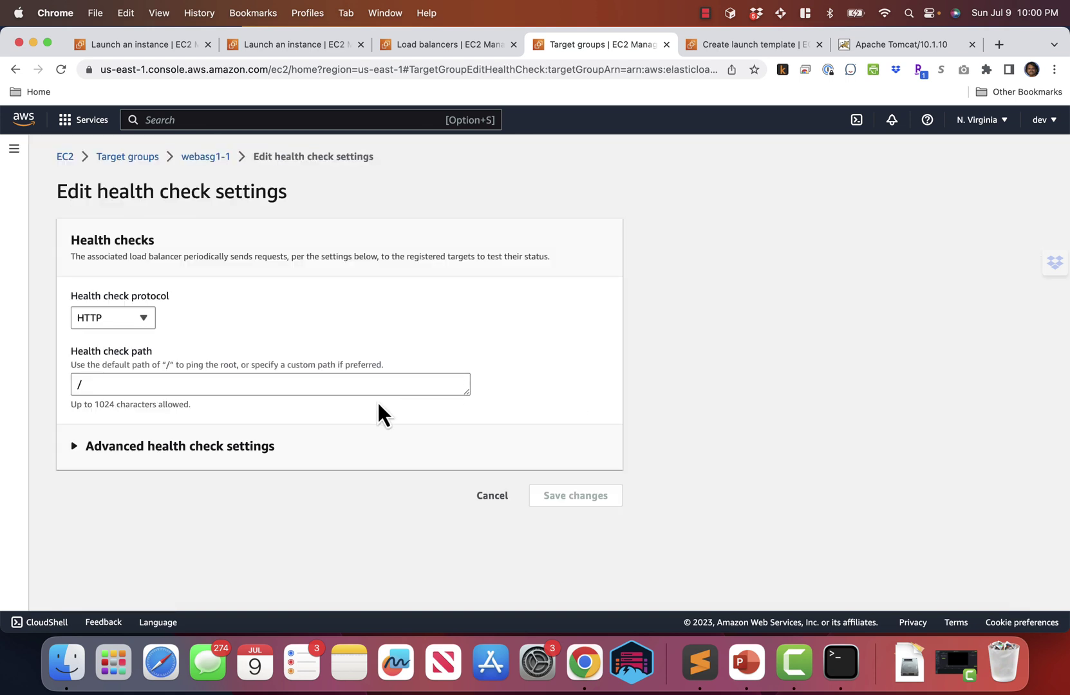
{"action": "left_click", "coordinate": [197, 426]}
{"action": "scroll", "coordinate": [159, 508], "scroll_direction": "down", "scroll_amount": 3}
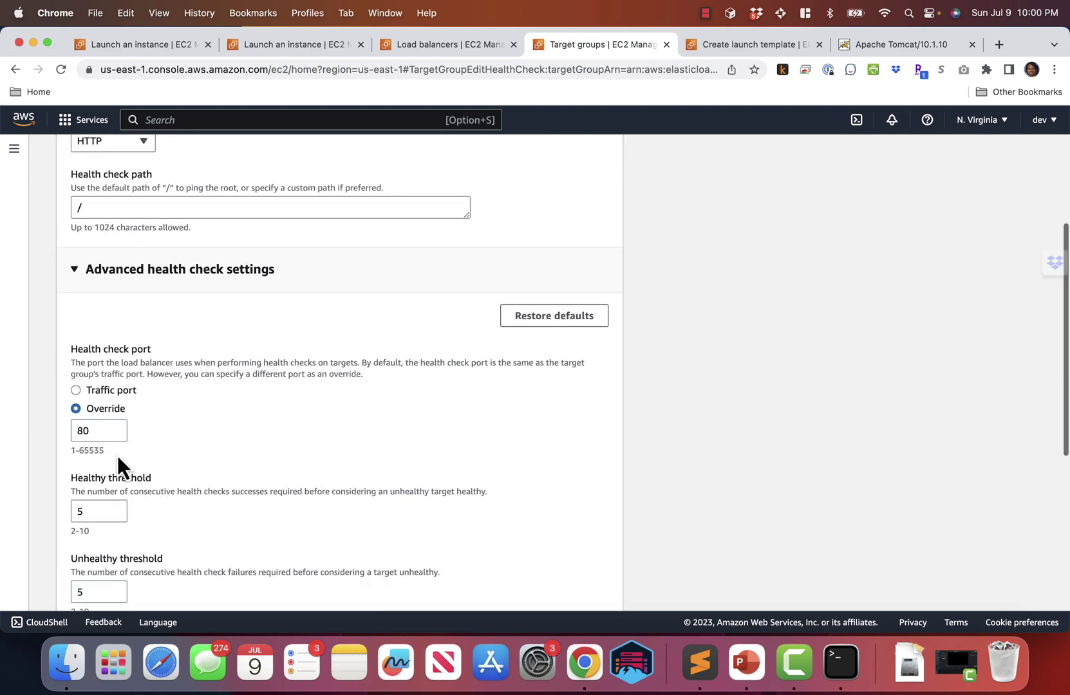
{"action": "left_click", "coordinate": [103, 430]}
{"action": "type", "text": "80"}
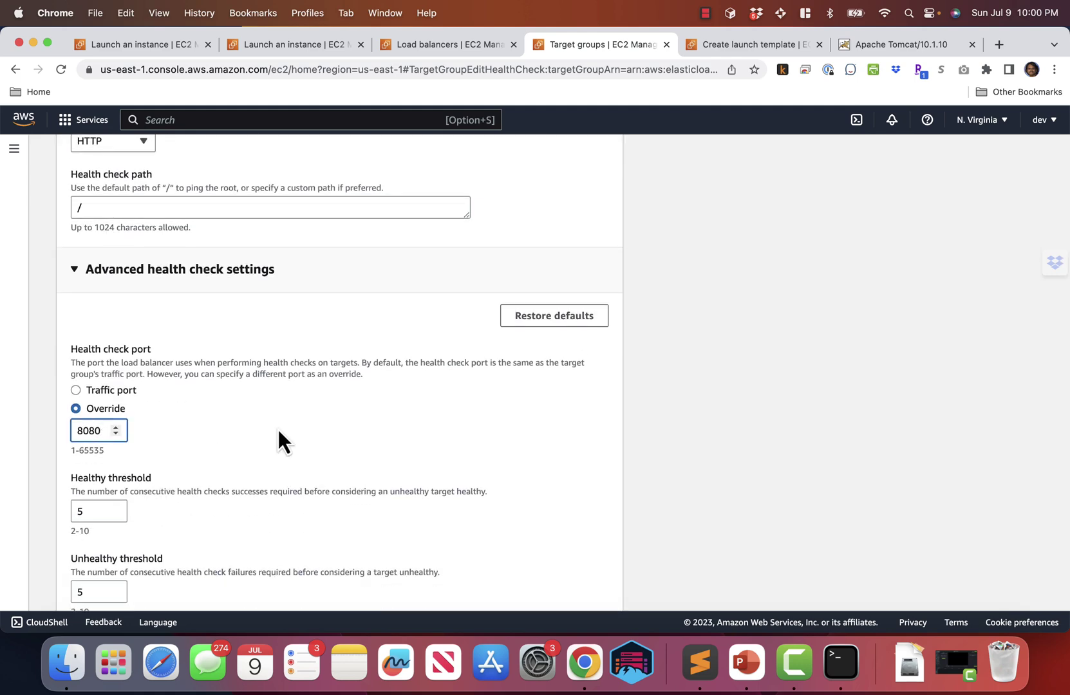
{"action": "scroll", "coordinate": [283, 438], "scroll_direction": "down", "scroll_amount": 5}
{"action": "left_click", "coordinate": [577, 585]}
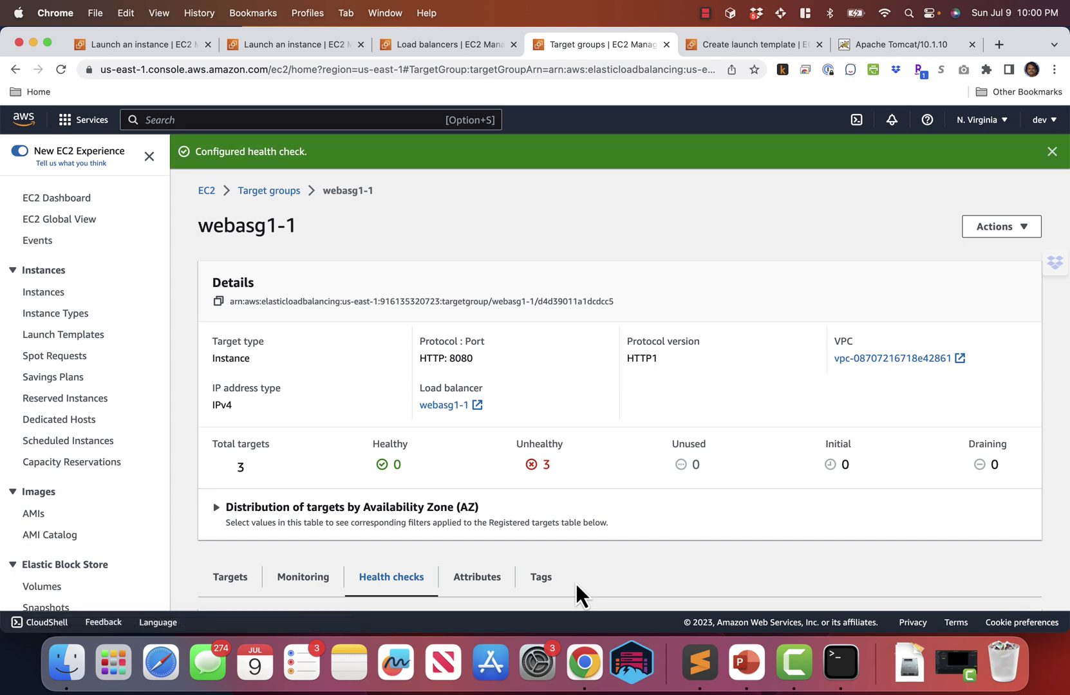
Step: Review the saved health check settings and refresh the health status of the registered targets
{"action": "scroll", "coordinate": [614, 399], "scroll_direction": "down", "scroll_amount": 3}
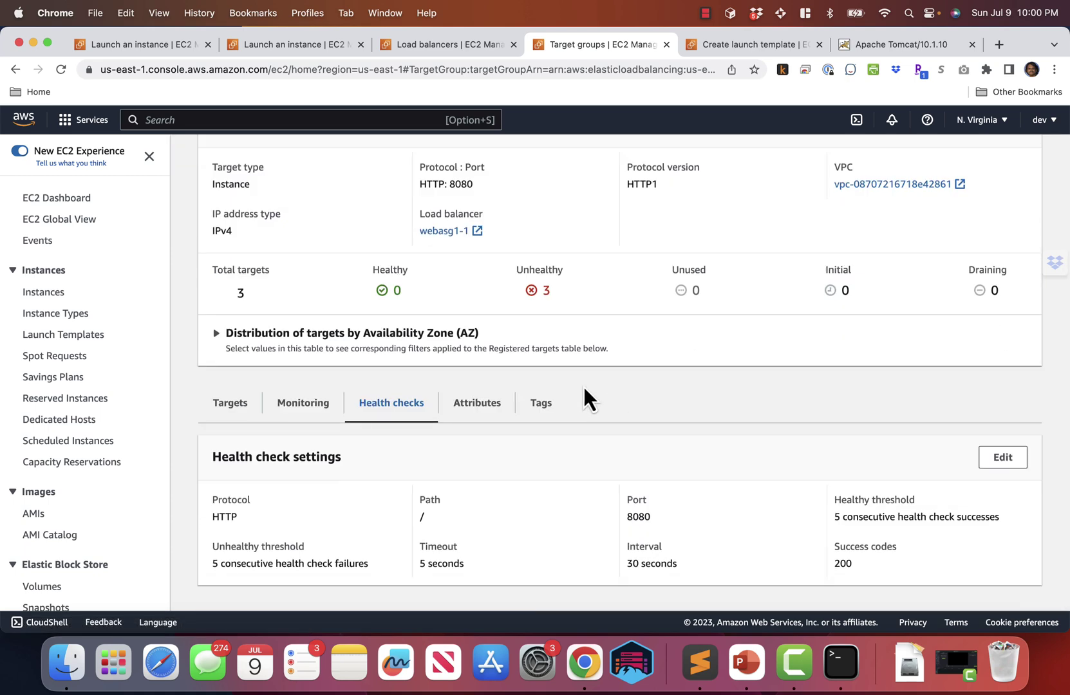
{"action": "left_click", "coordinate": [230, 404]}
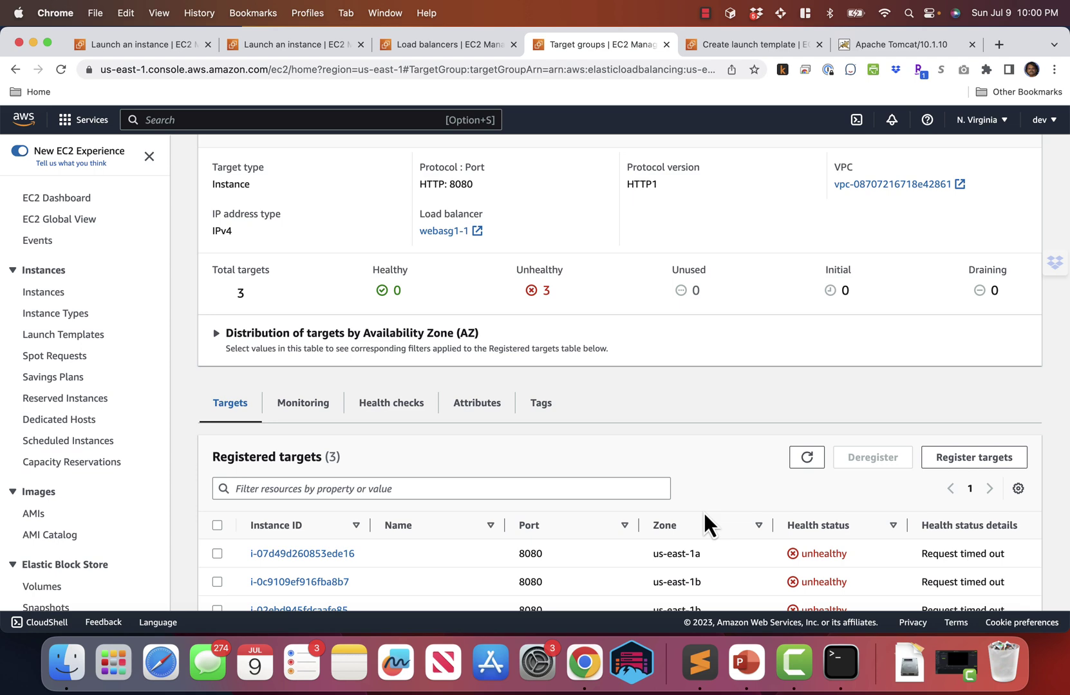
{"action": "scroll", "coordinate": [704, 513], "scroll_direction": "down", "scroll_amount": 1}
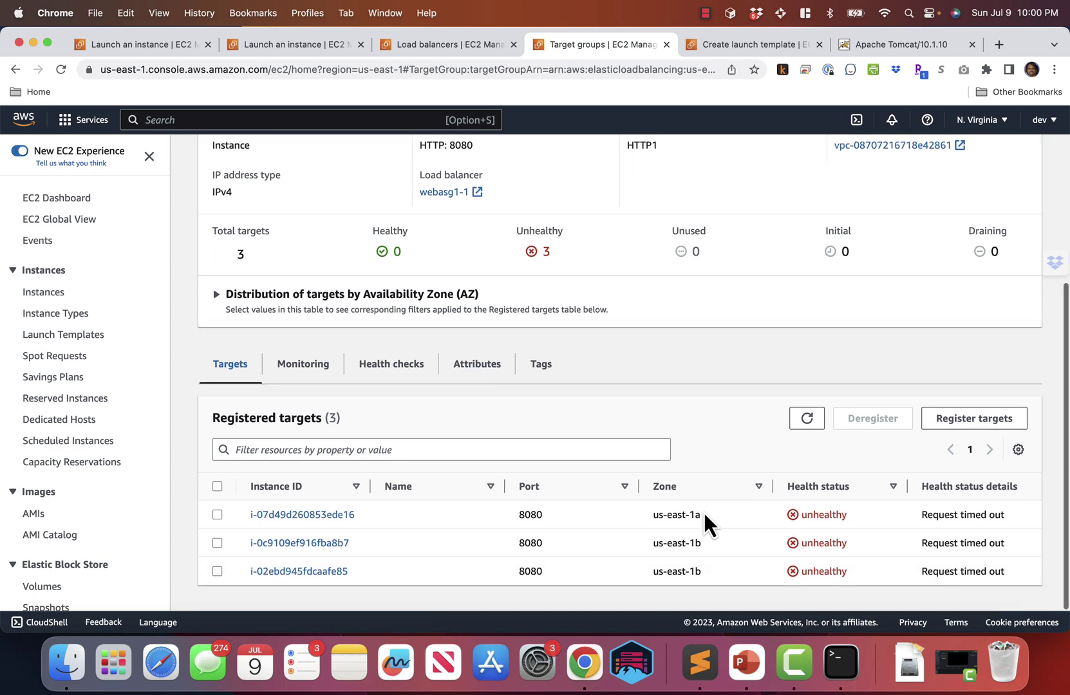
{"action": "left_click", "coordinate": [808, 419]}
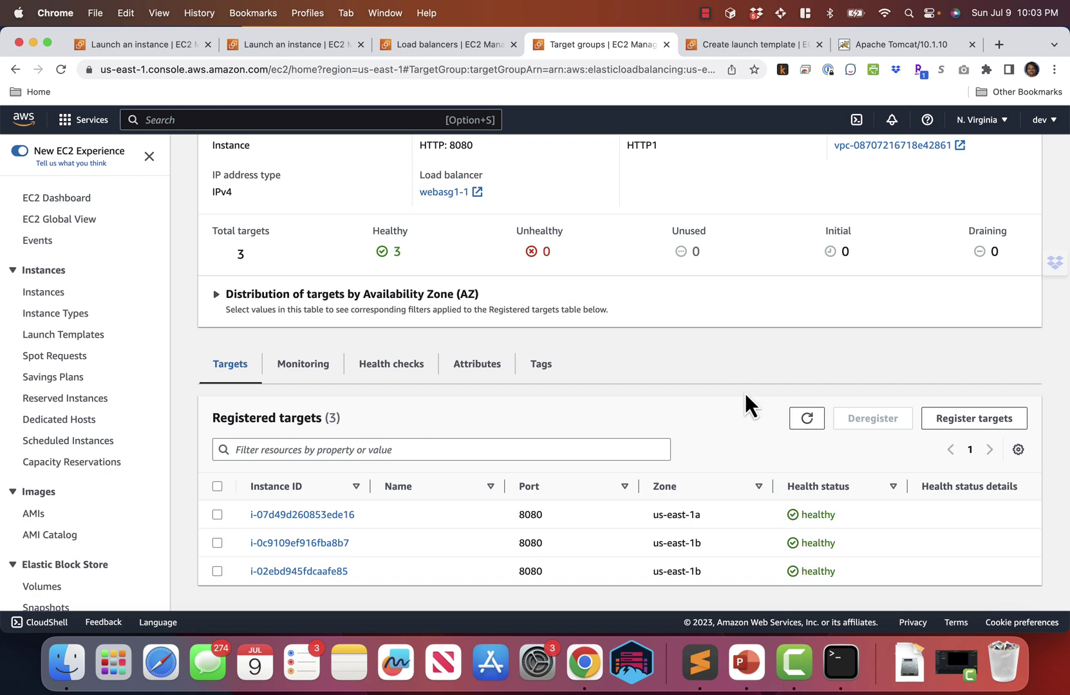
{"action": "left_click", "coordinate": [807, 419]}
Step: Select the webasg1-1 load balancer and copy its DNS name from the details
{"action": "scroll", "coordinate": [137, 509], "scroll_direction": "down", "scroll_amount": 5}
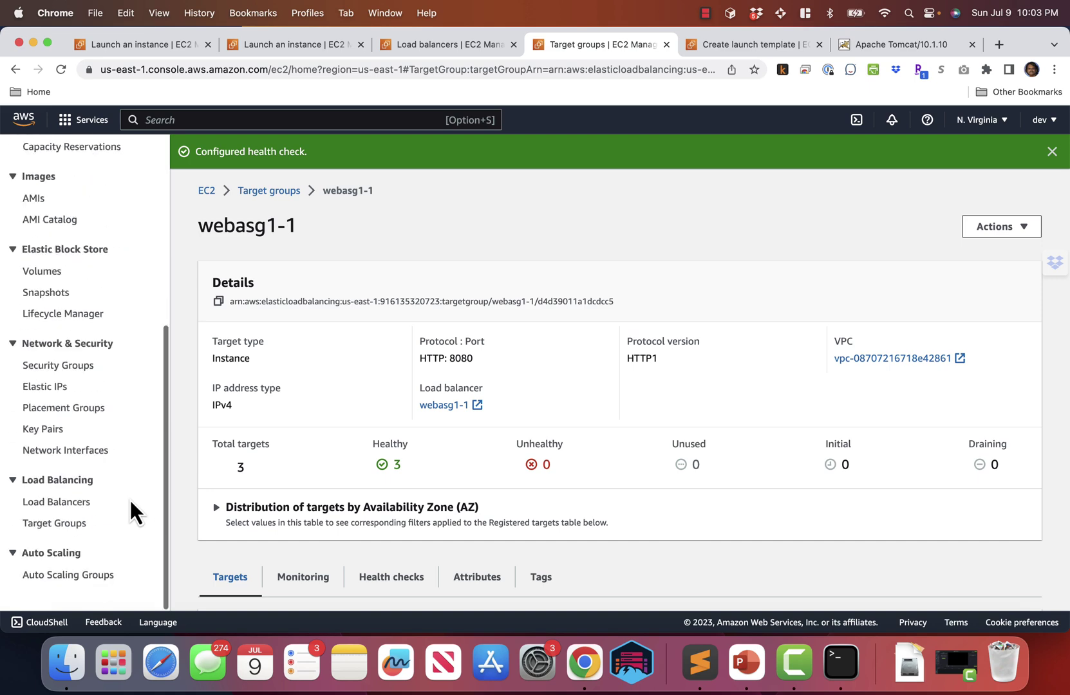
{"action": "left_click", "coordinate": [83, 503]}
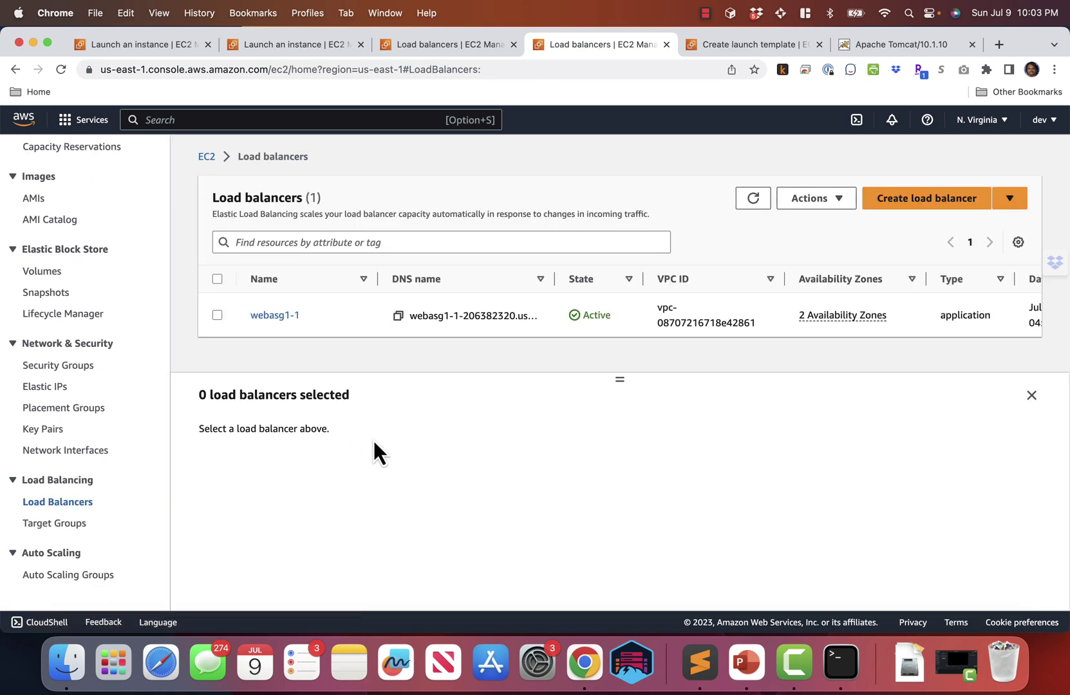
{"action": "left_click", "coordinate": [249, 317]}
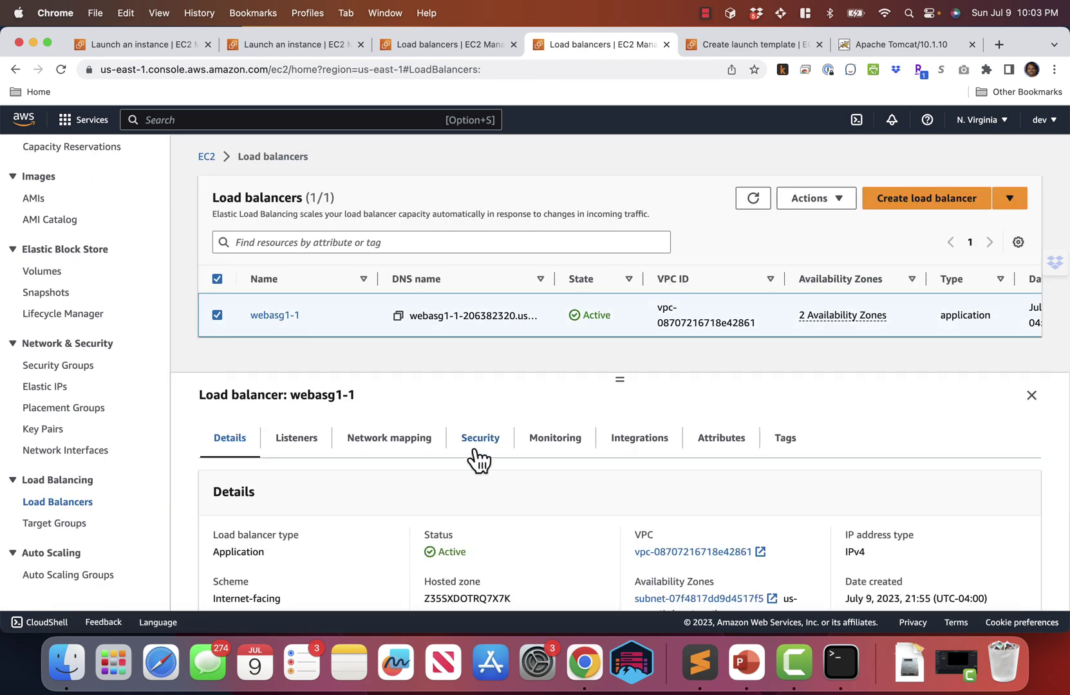
{"action": "scroll", "coordinate": [475, 451], "scroll_direction": "down", "scroll_amount": 3}
{"action": "scroll", "coordinate": [473, 448], "scroll_direction": "up", "scroll_amount": 1}
{"action": "scroll", "coordinate": [470, 448], "scroll_direction": "up", "scroll_amount": 3}
{"action": "scroll", "coordinate": [478, 459], "scroll_direction": "down", "scroll_amount": 6}
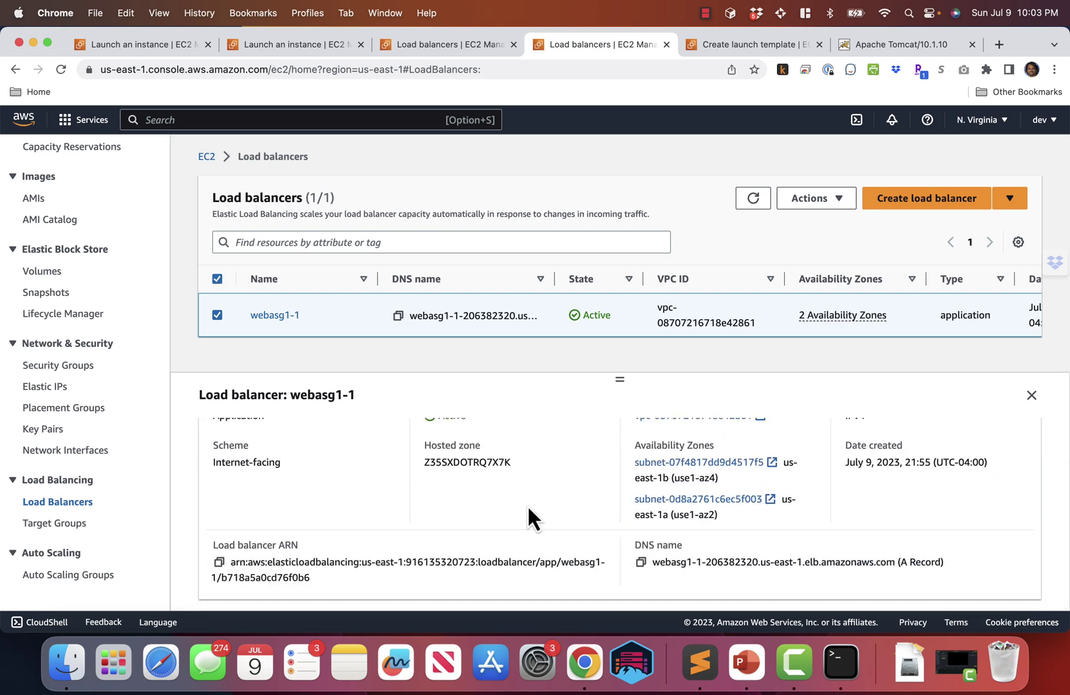
{"action": "left_click", "coordinate": [640, 562]}
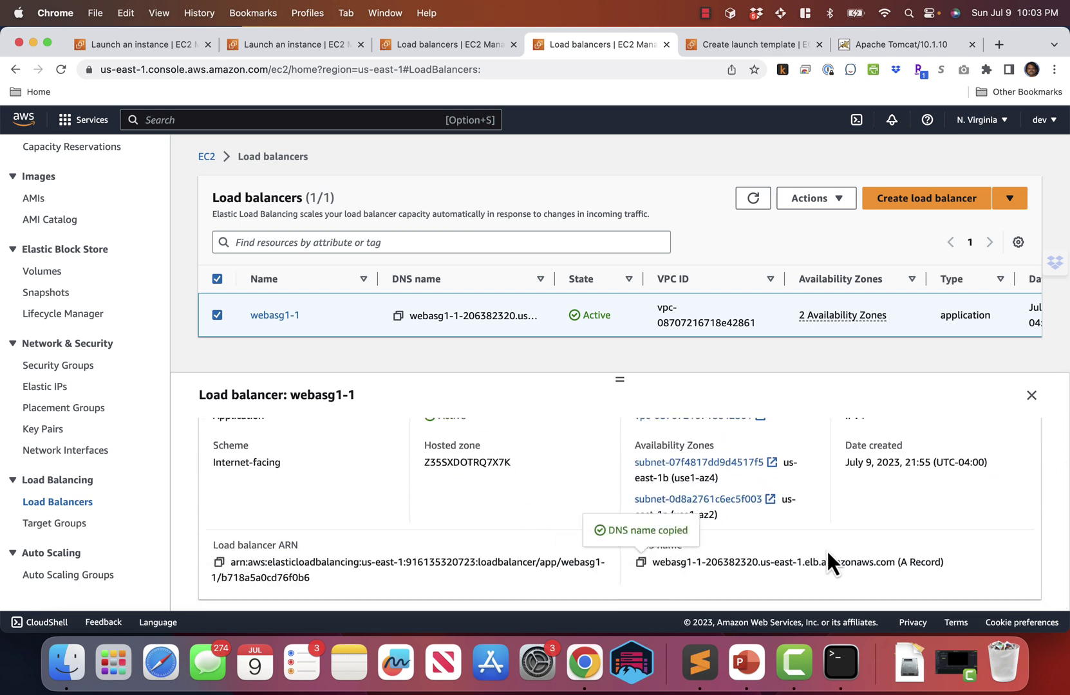
Step: Load the copied load balancer DNS name with port :8080 in a new browser tab
{"action": "key", "text": "super+t"}
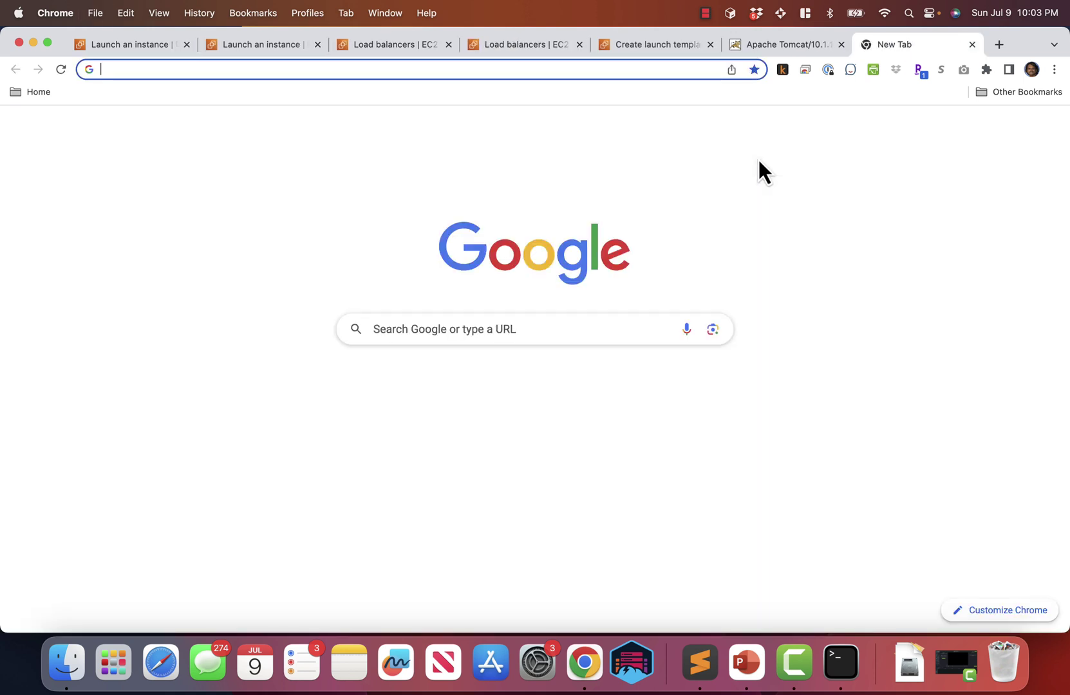
{"action": "key", "text": "super+v"}
{"action": "type", "text": ":8080"}
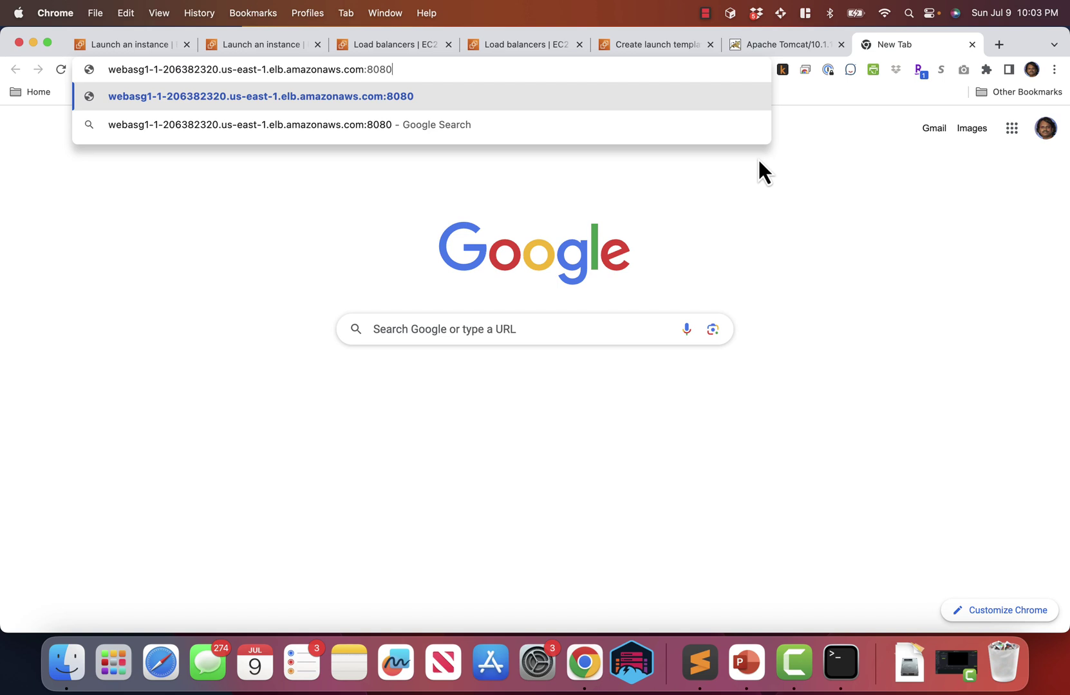
{"action": "key", "text": "Return"}
{"action": "left_click", "coordinate": [355, 397]}
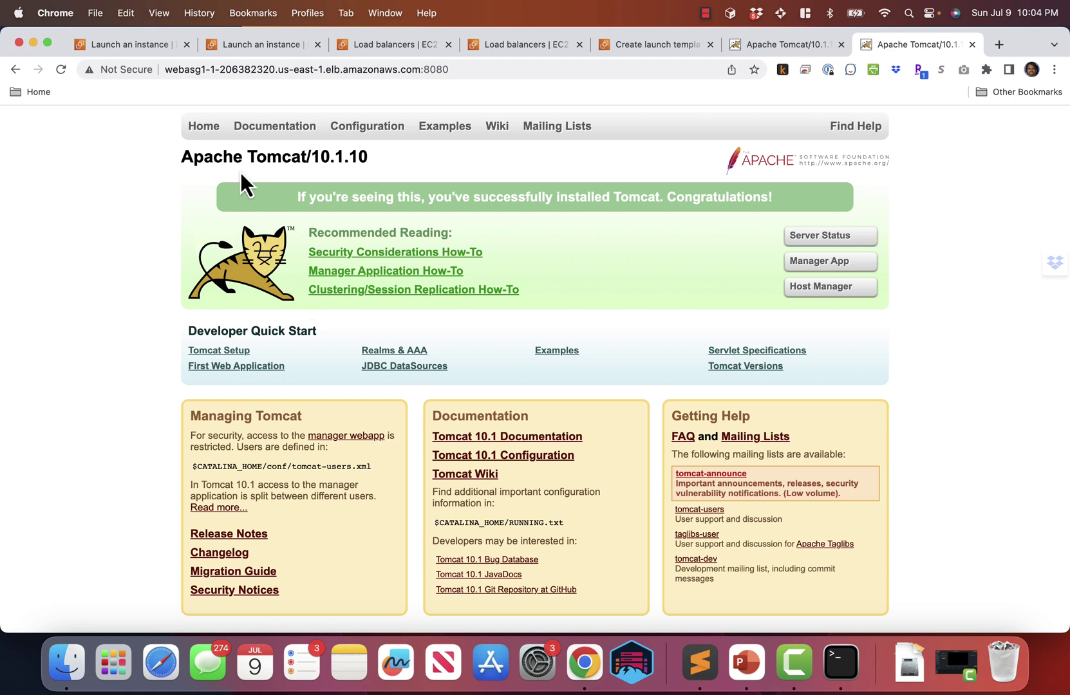
Step: Reload the Tomcat page several times to test the load balancer's responses
{"action": "left_click", "coordinate": [67, 68]}
{"action": "left_click", "coordinate": [66, 68]}
{"action": "left_click", "coordinate": [66, 68]}
{"action": "left_click", "coordinate": [67, 68]}
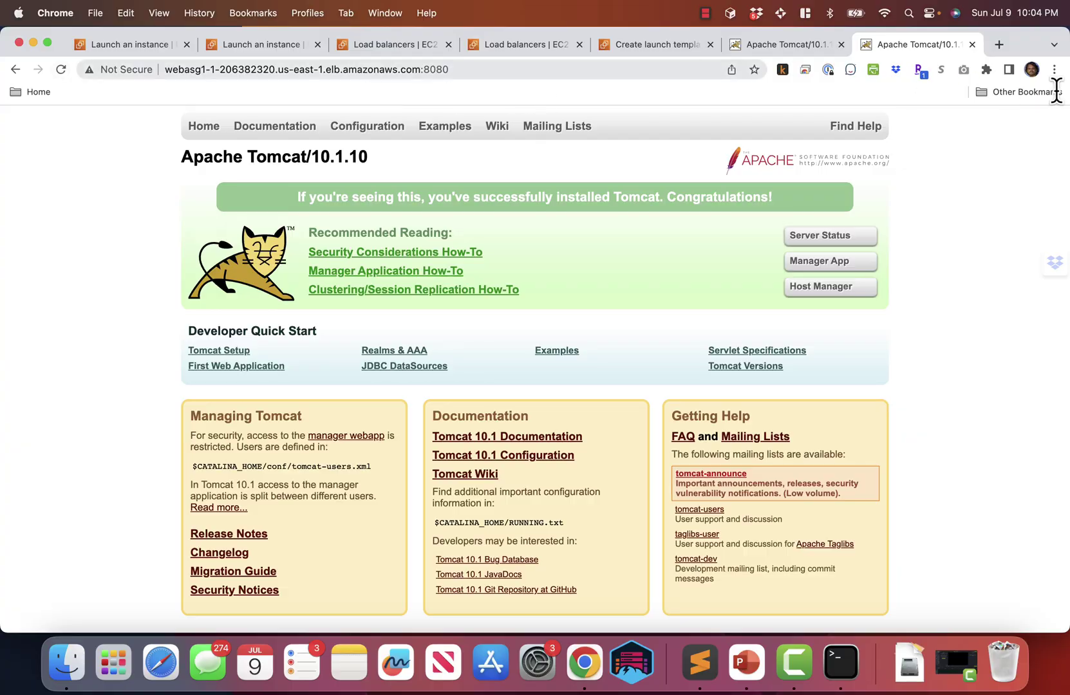